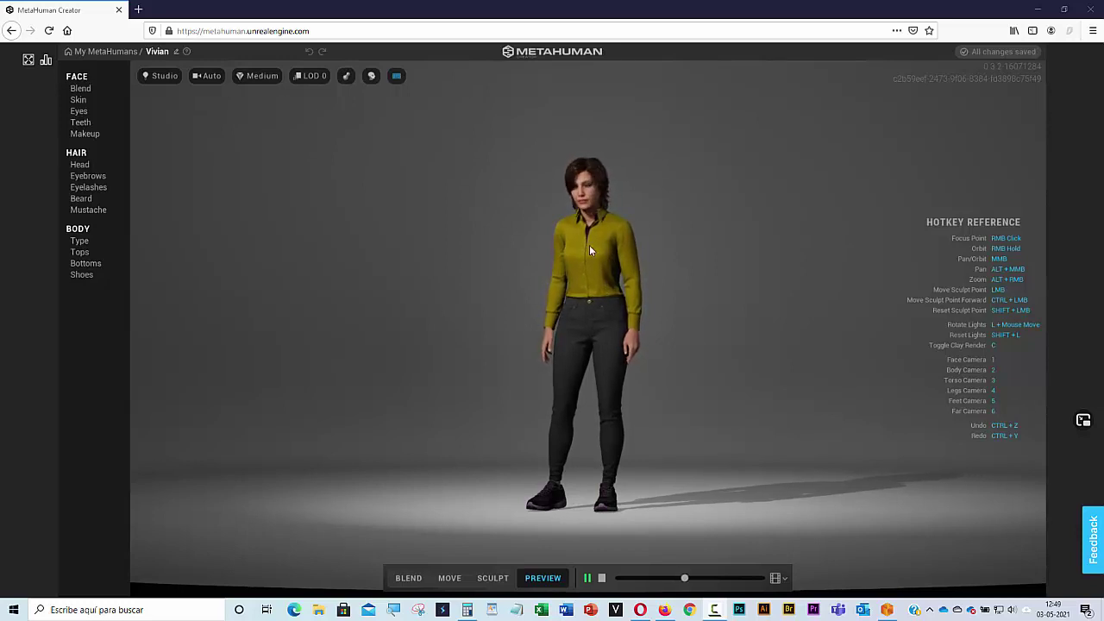
# Zoom the camera into Vivian's face, pan to her eyes and nose, then zoom back out
pyautogui.press('3')
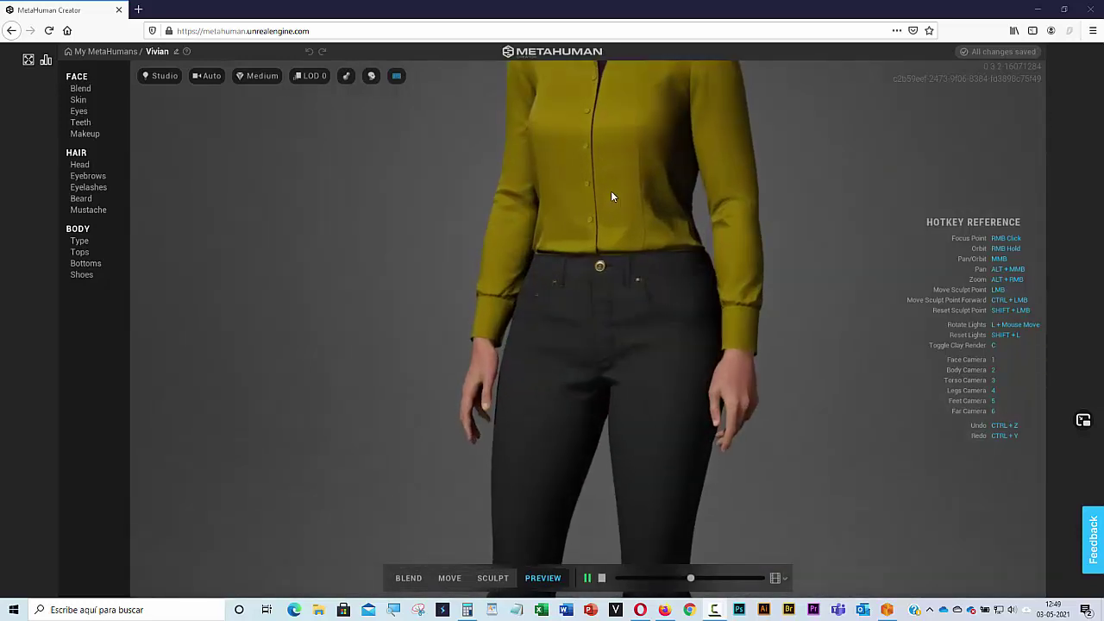
pyautogui.press('1')
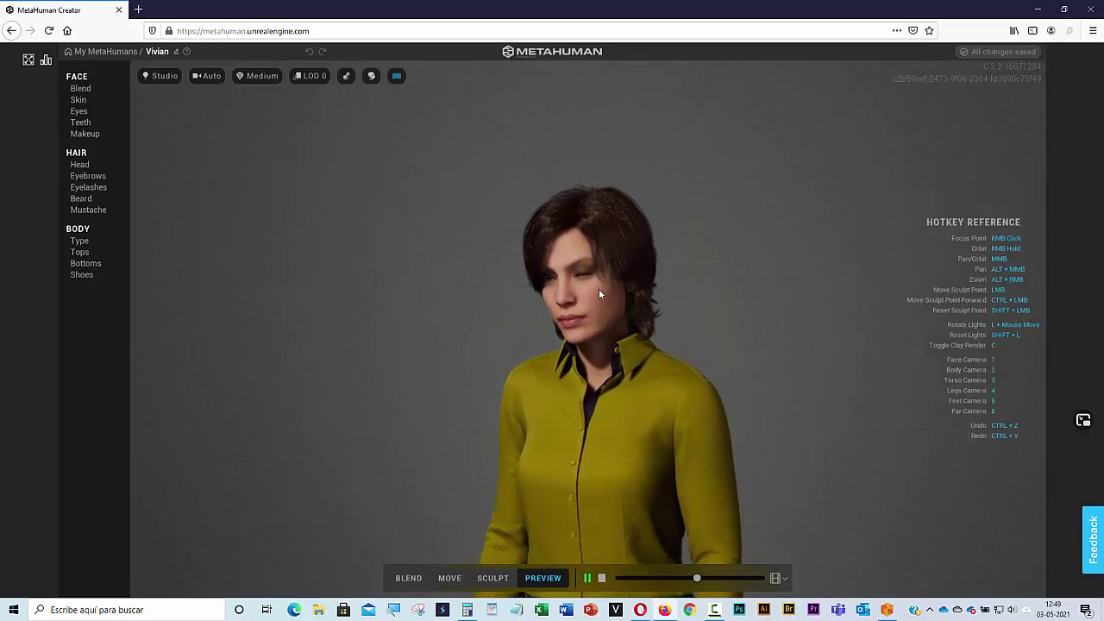
pyautogui.scroll(5, 598, 288)
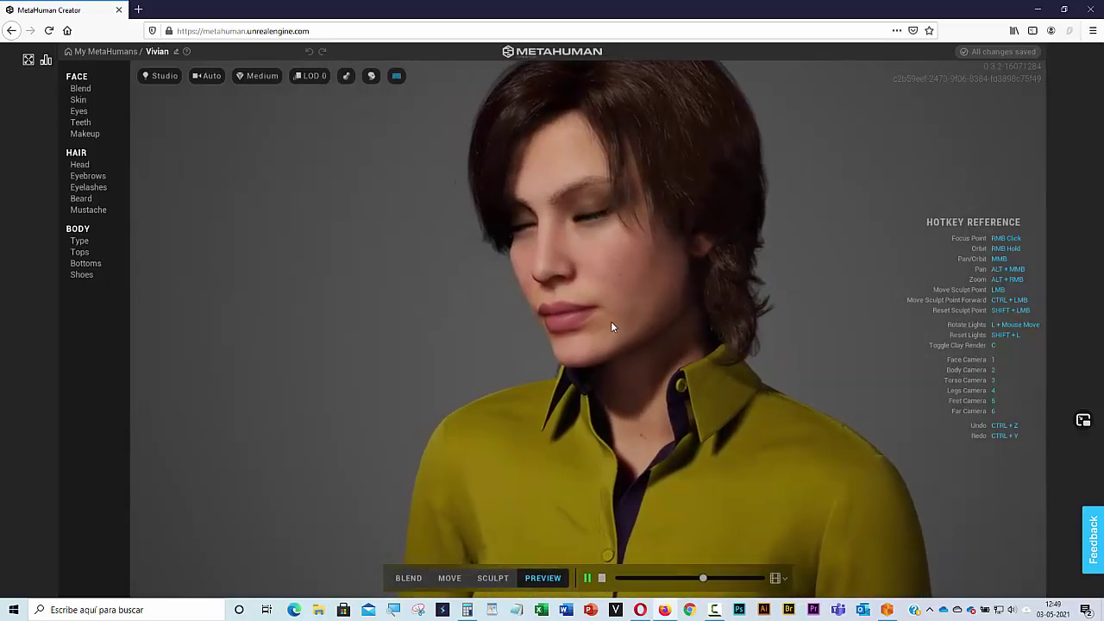
pyautogui.scroll(3, 605, 269)
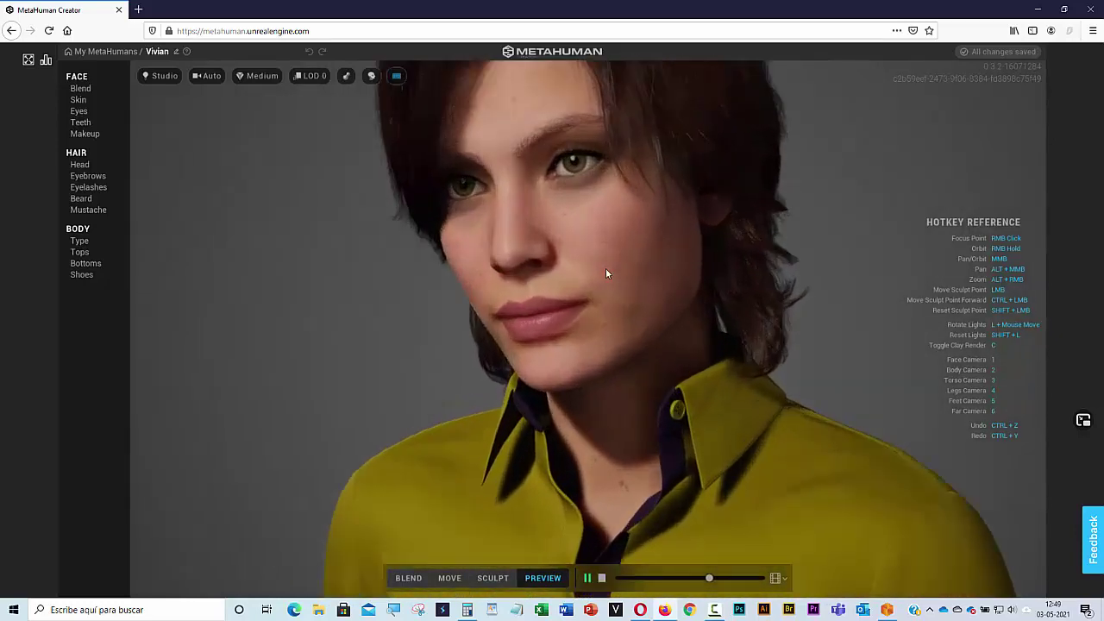
pyautogui.scroll(3, 606, 268)
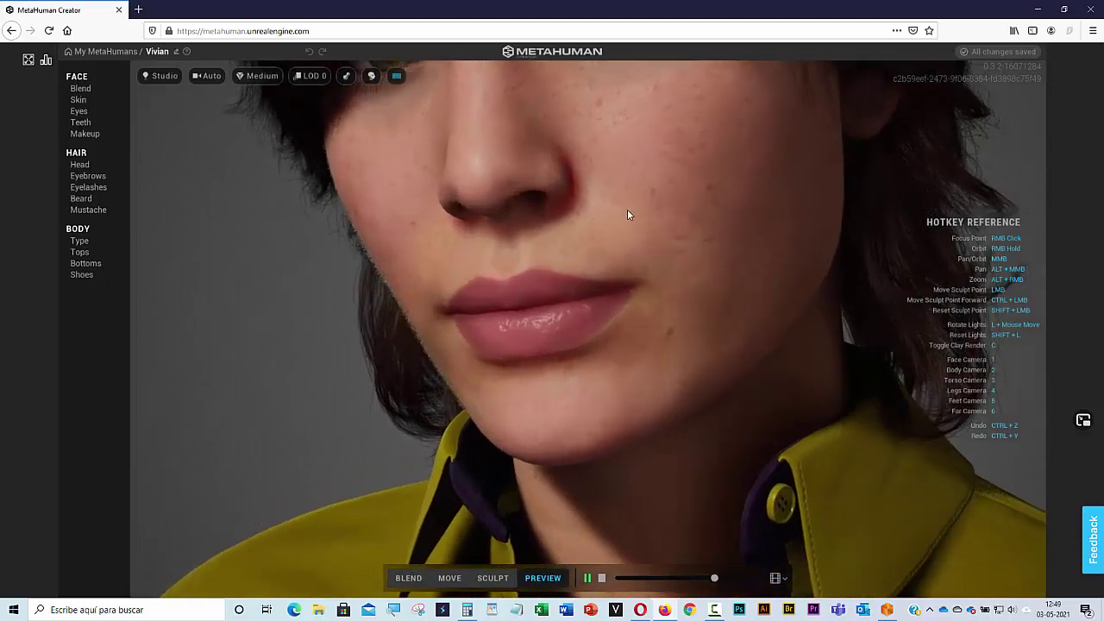
pyautogui.moveTo(627, 209); pyautogui.dragTo(609, 395, button='middle')
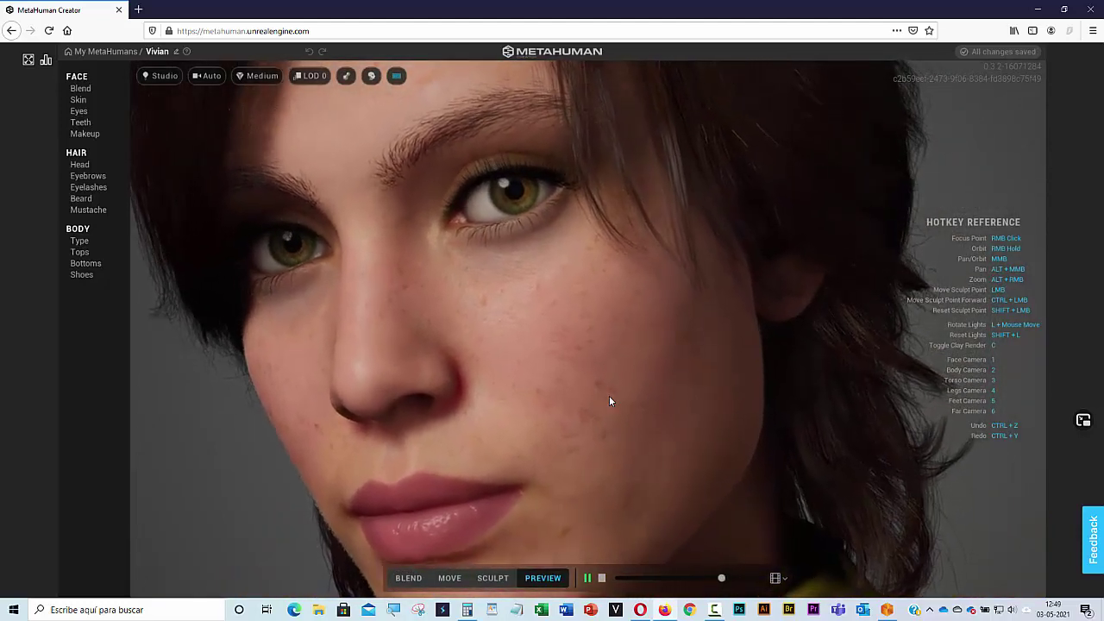
pyautogui.scroll(2, 583, 317)
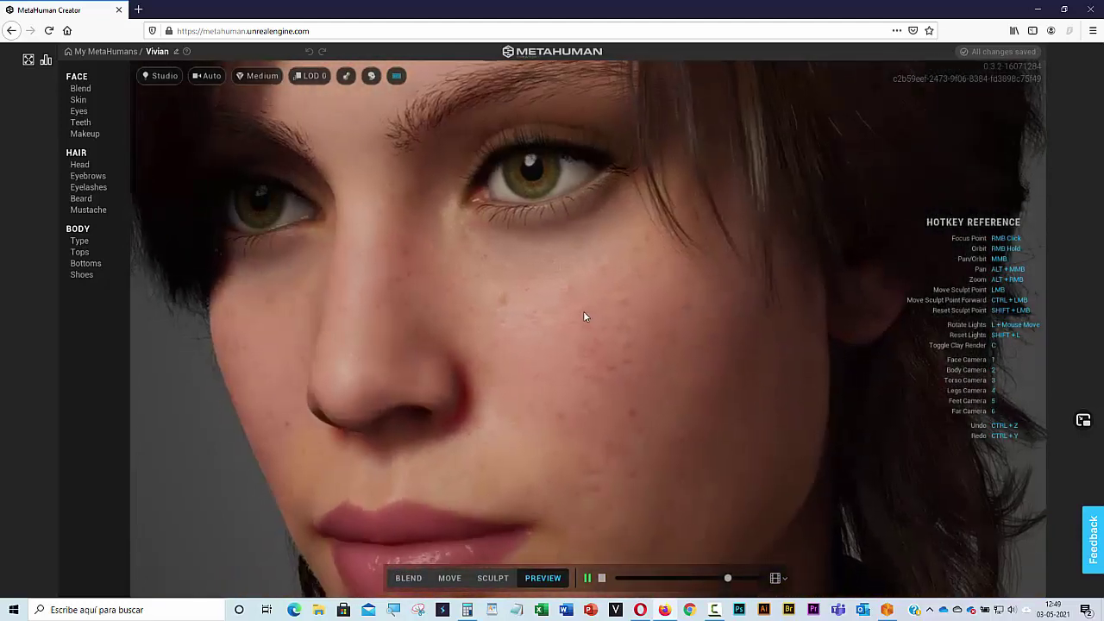
pyautogui.scroll(2, 583, 316)
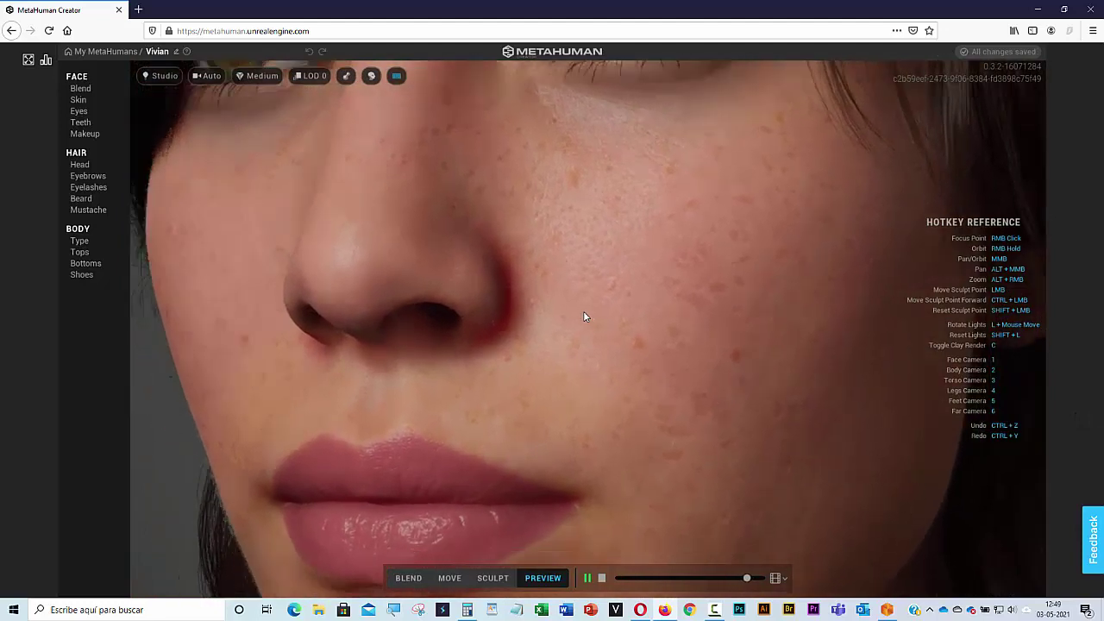
pyautogui.scroll(-3, 583, 316)
pyautogui.scroll(-2, 583, 316)
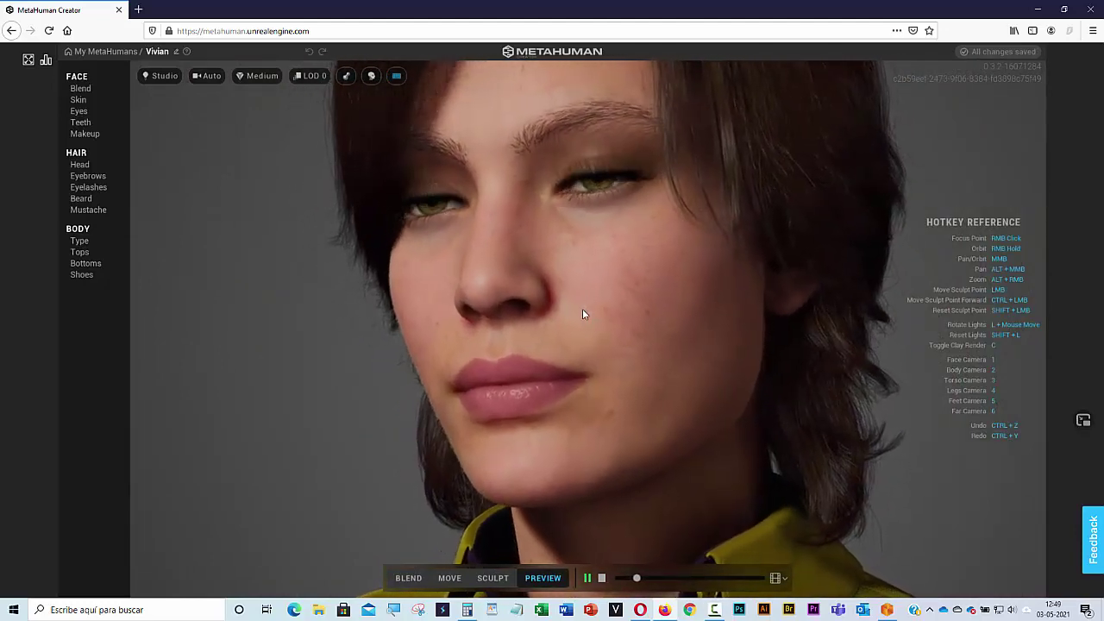
pyautogui.scroll(-3, 583, 312)
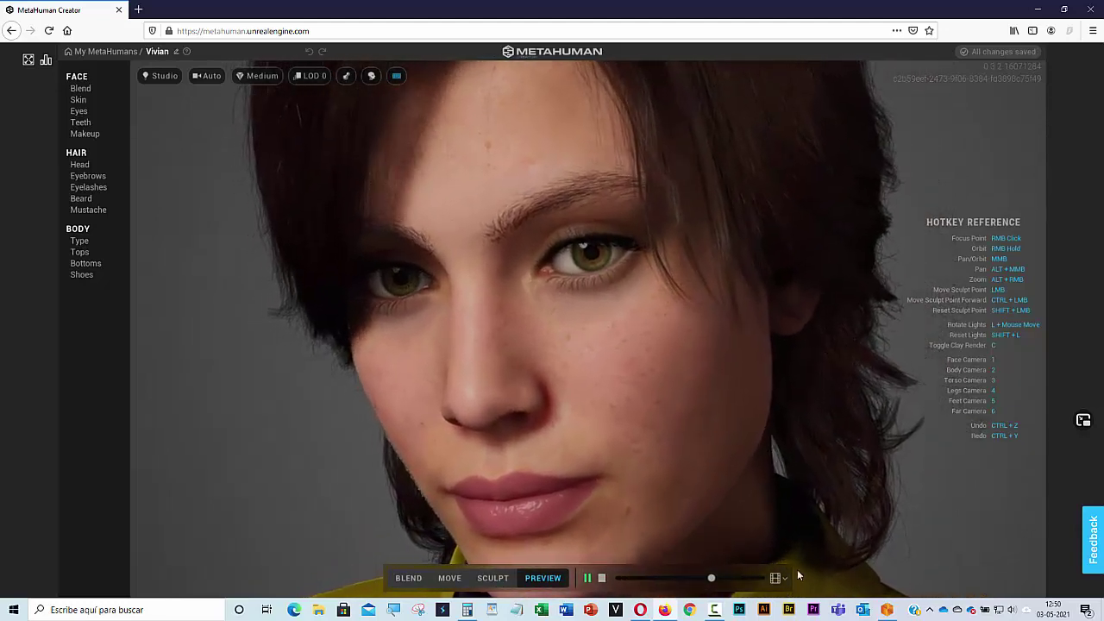
# Play the Face ROM facial range-of-motion animation as Vivian's preview
pyautogui.click(775, 578)
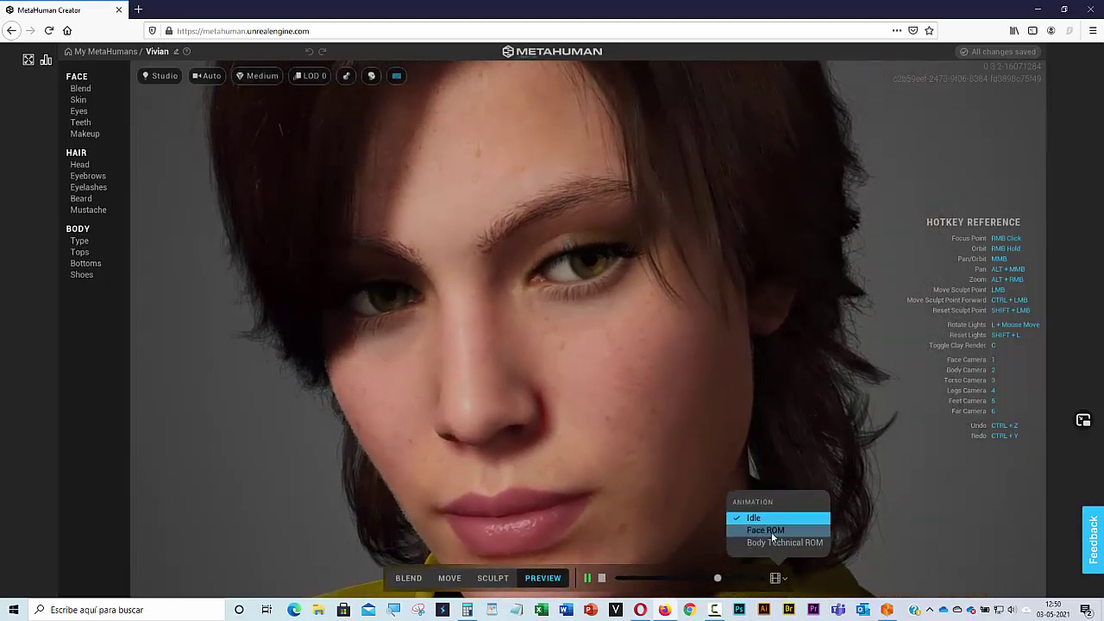
pyautogui.click(771, 531)
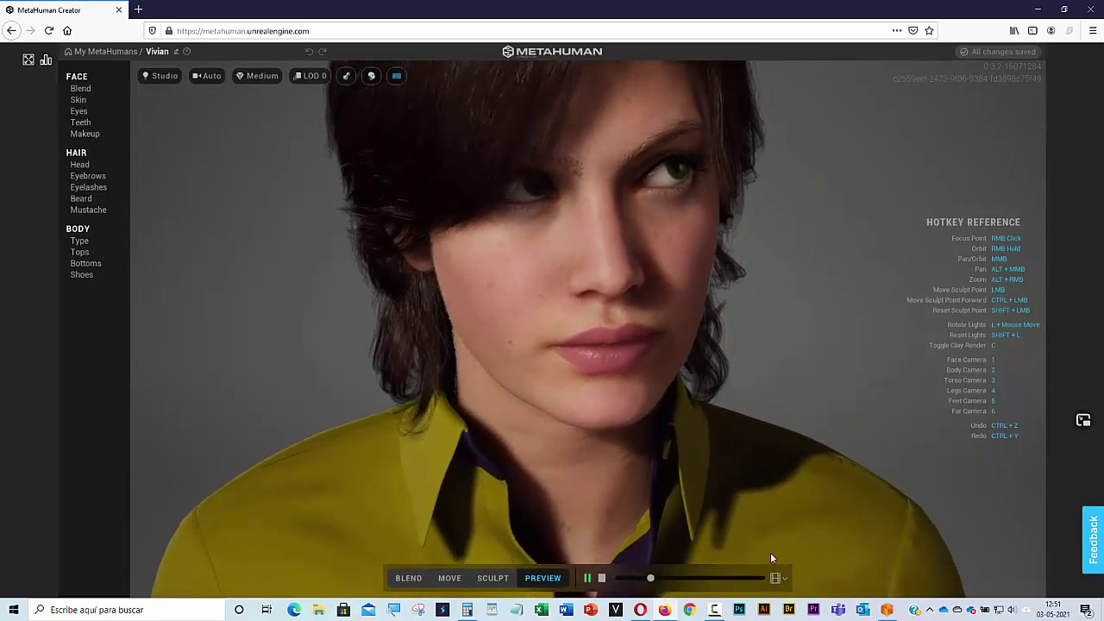
# Replace the Face ROM preview with a different animation and zoom the camera out
pyautogui.click(775, 578)
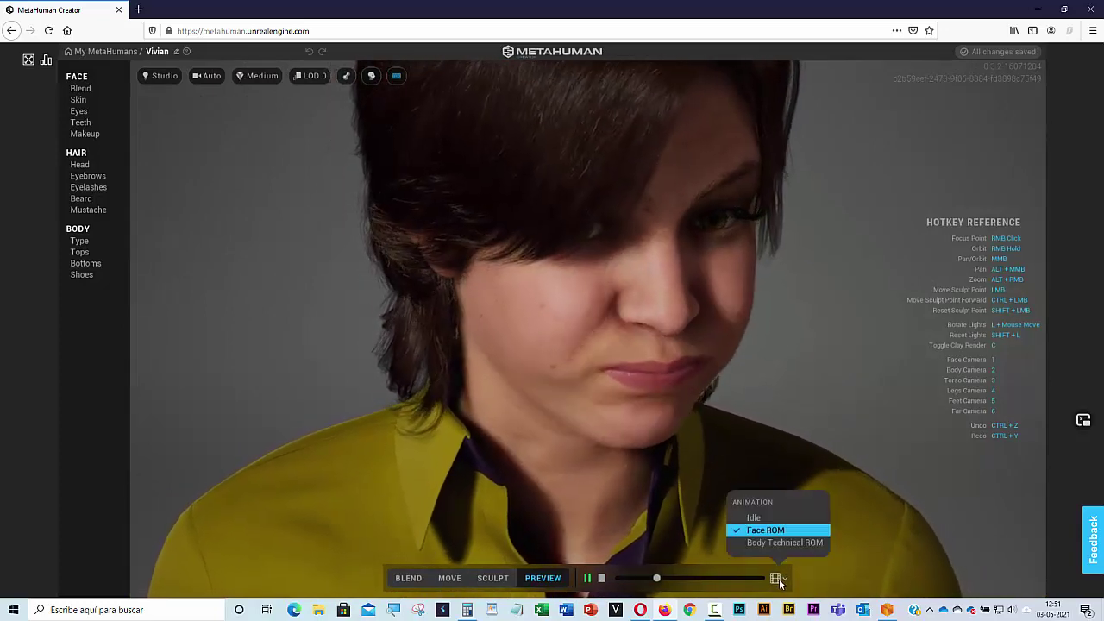
pyautogui.click(774, 518)
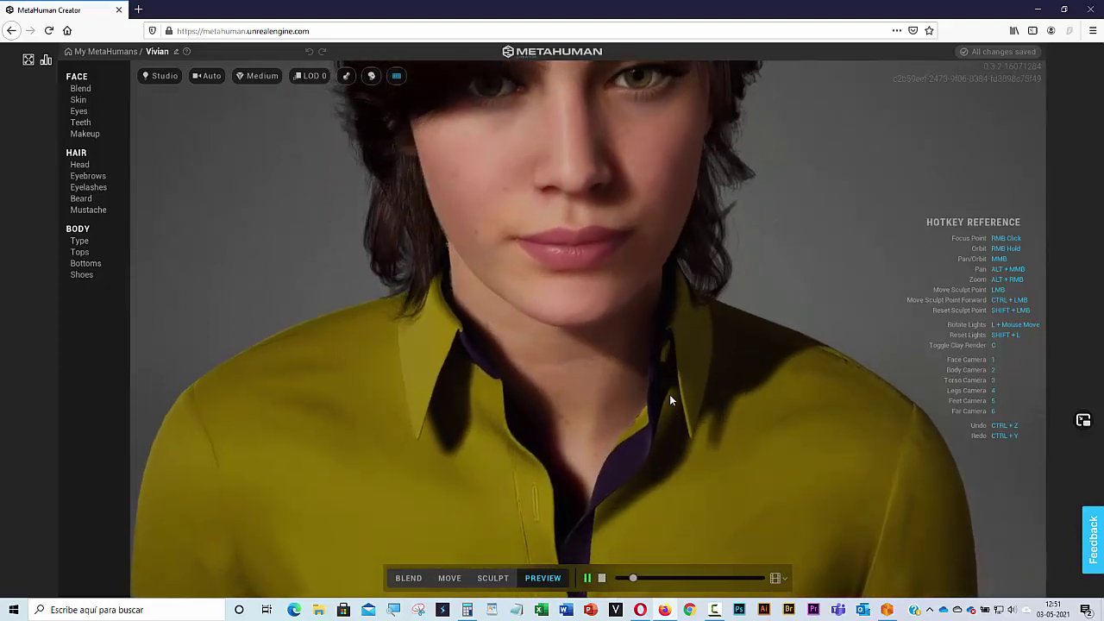
pyautogui.scroll(-5, 672, 415)
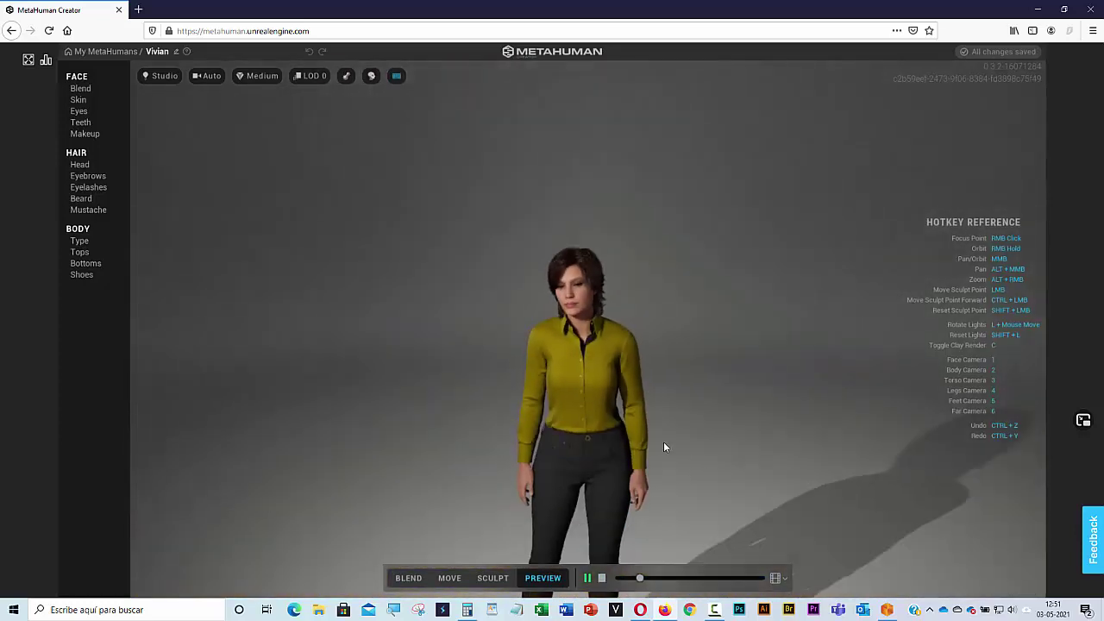
pyautogui.scroll(-3, 647, 351)
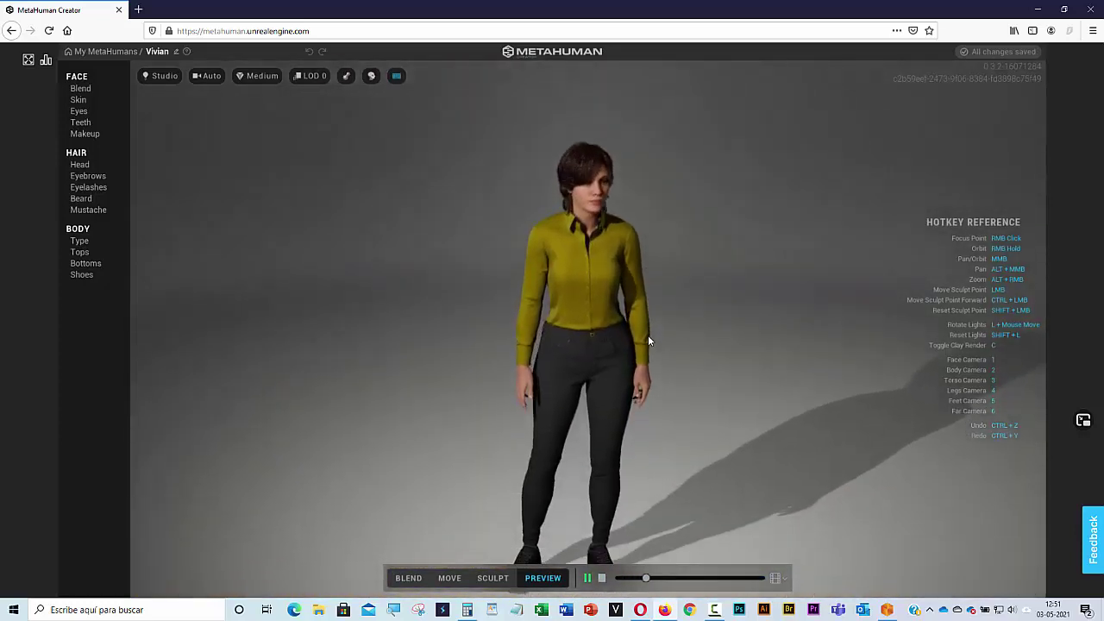
# Orbit all the way around Vivian, viewing her sides and back, and return to the front
pyautogui.moveTo(592, 398); pyautogui.dragTo(641, 351, button='right')
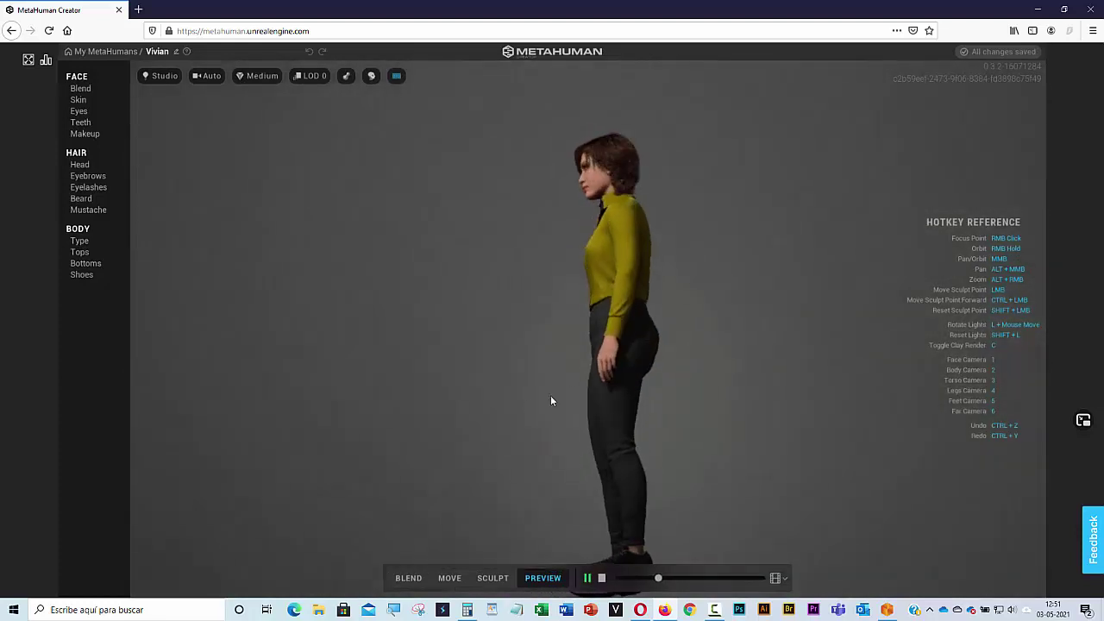
pyautogui.moveTo(550, 401); pyautogui.dragTo(481, 417, button='right')
pyautogui.moveTo(715, 368); pyautogui.dragTo(422, 394, button='right')
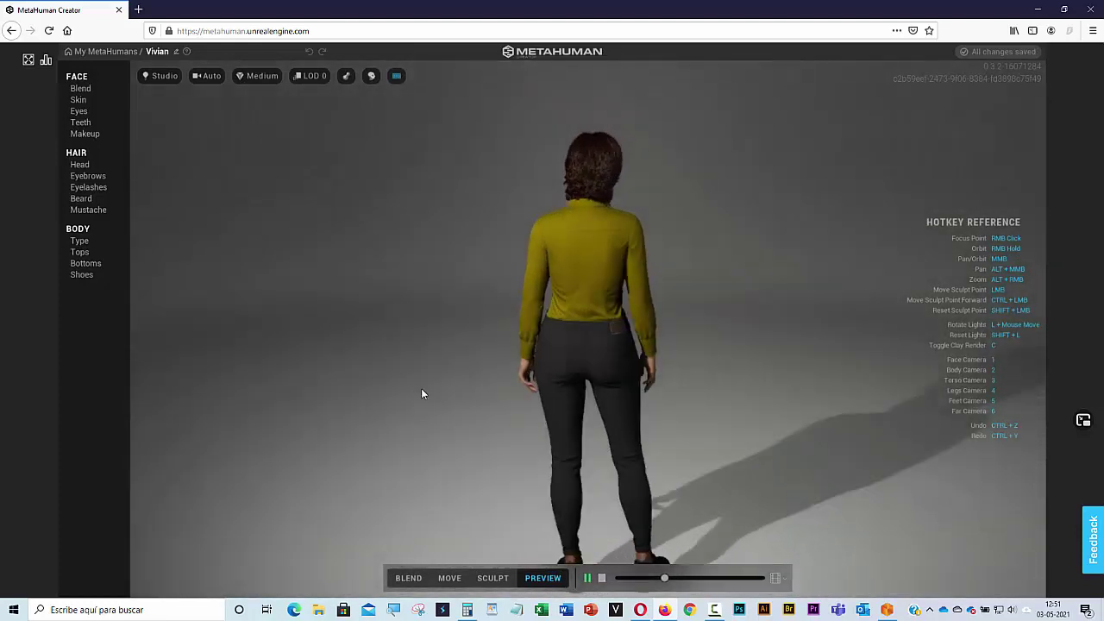
pyautogui.moveTo(691, 392); pyautogui.dragTo(344, 398, button='right')
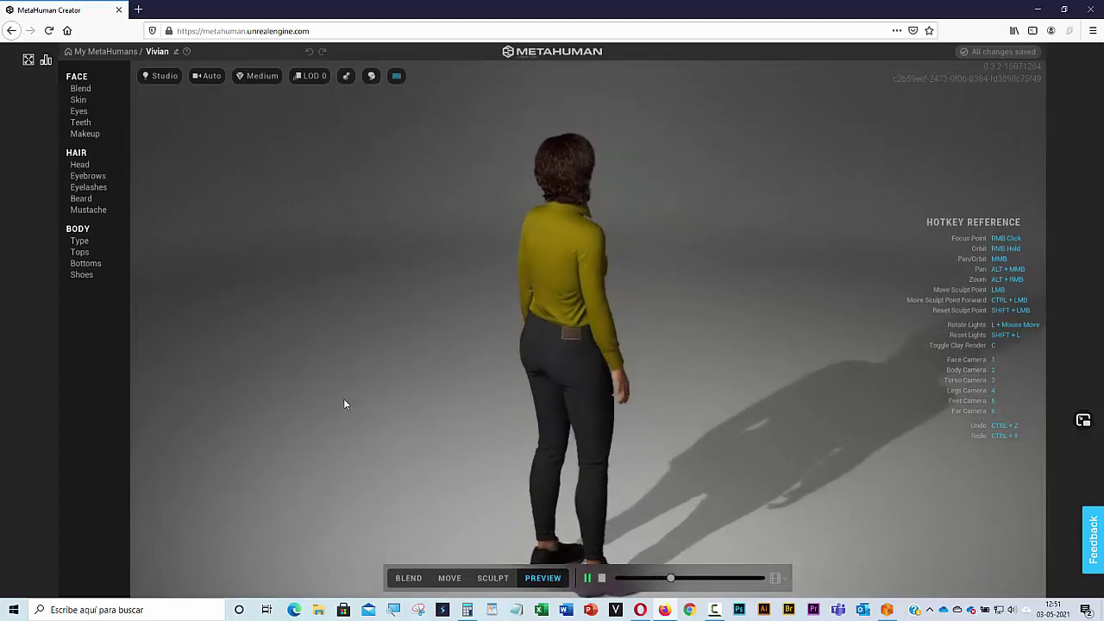
pyautogui.moveTo(613, 399); pyautogui.dragTo(408, 397, button='right')
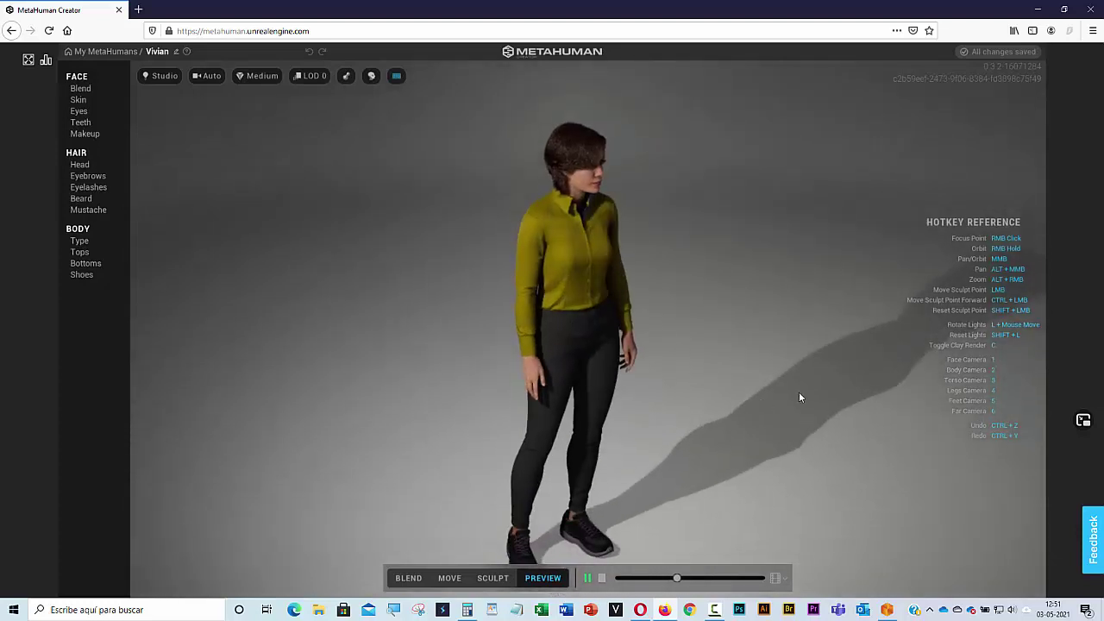
pyautogui.moveTo(661, 398); pyautogui.dragTo(469, 390, button='right')
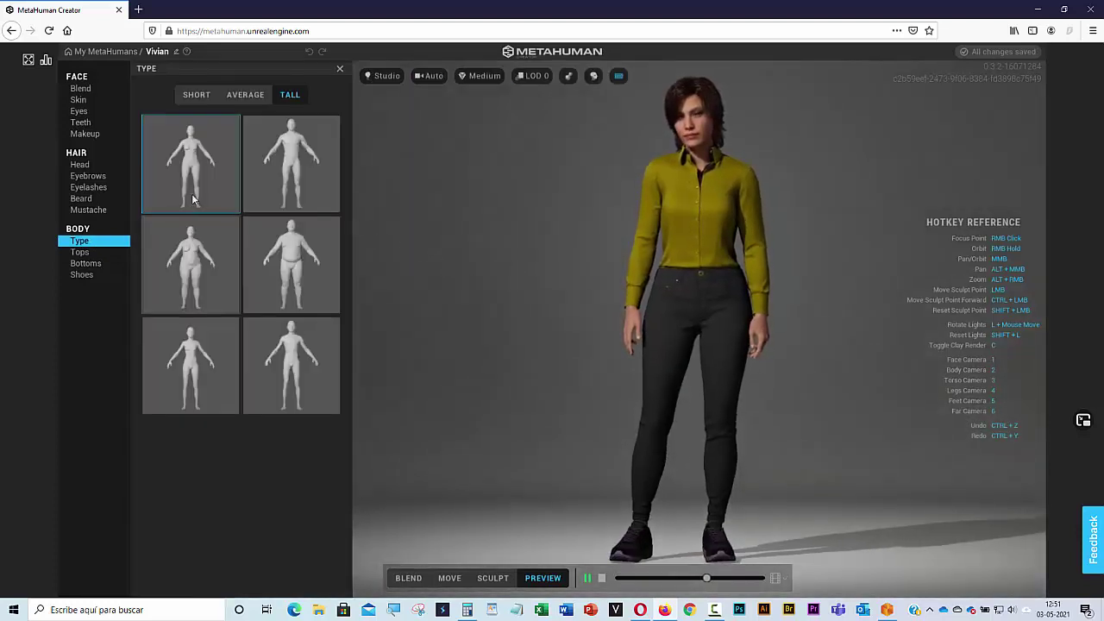
# Compare short, average and tall heights, pick a slim tall body preset, and close the Type panel
pyautogui.click(242, 99)
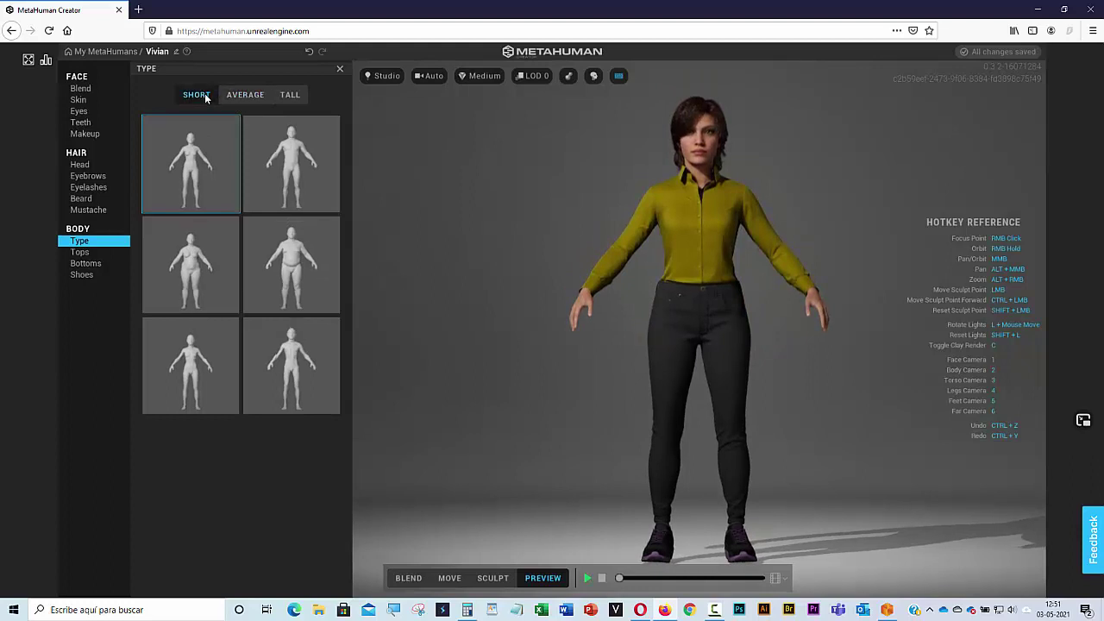
pyautogui.click(208, 99)
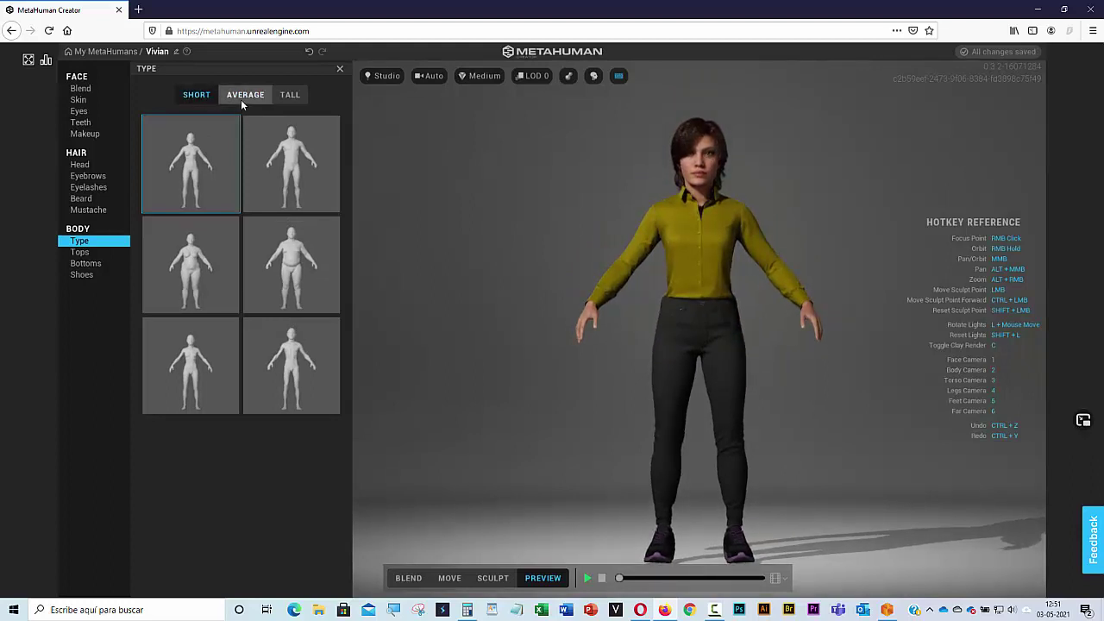
pyautogui.click(291, 96)
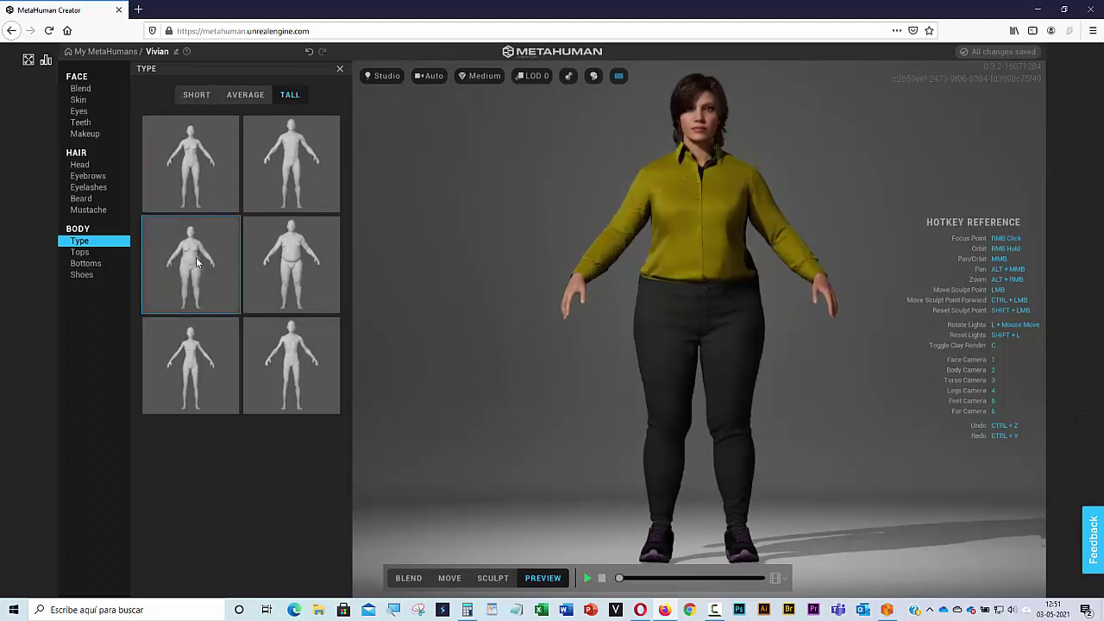
pyautogui.click(197, 165)
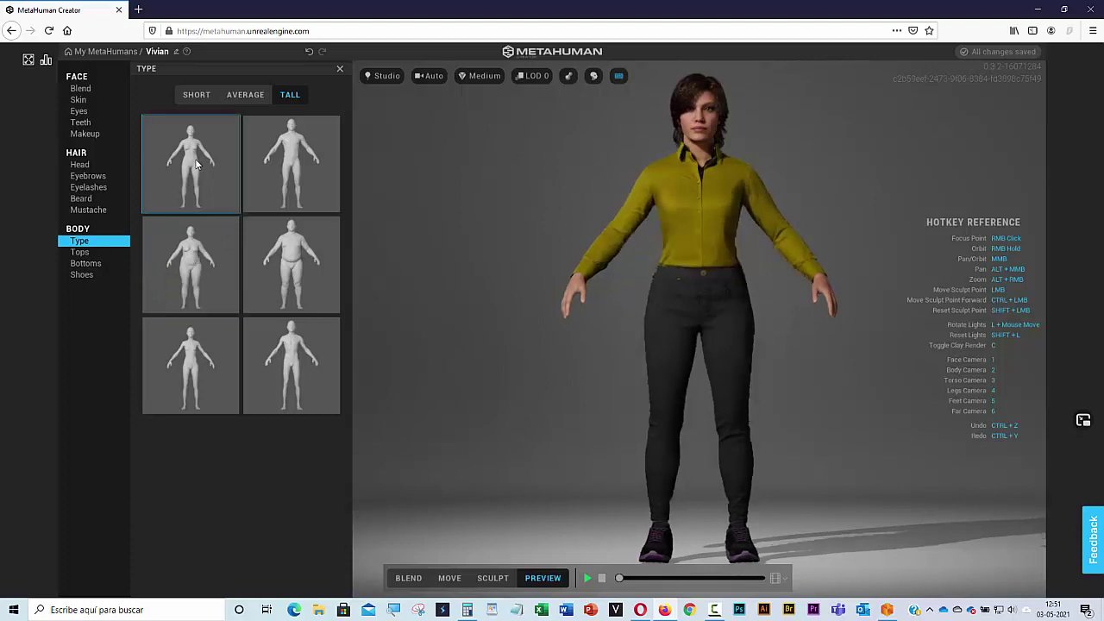
pyautogui.click(199, 349)
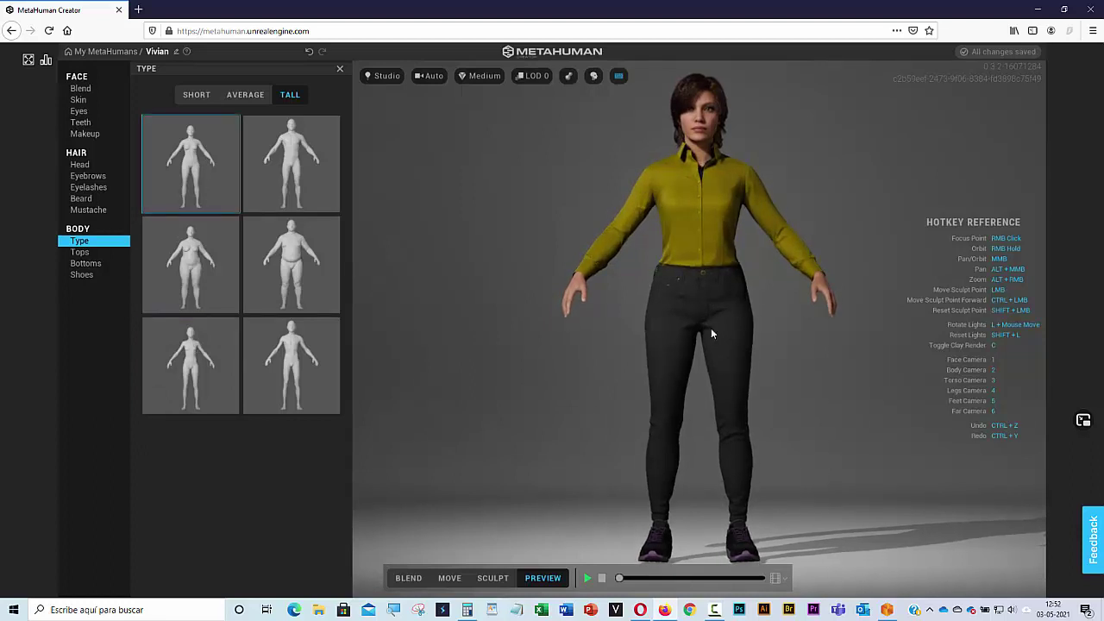
pyautogui.moveTo(711, 328); pyautogui.dragTo(661, 369, button='right')
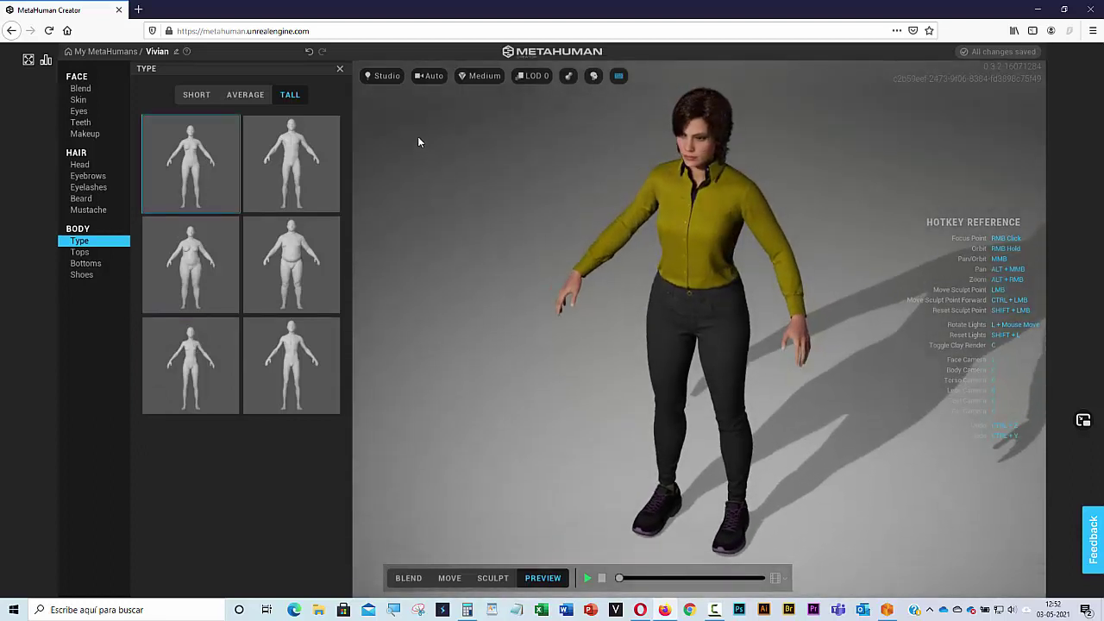
pyautogui.click(340, 69)
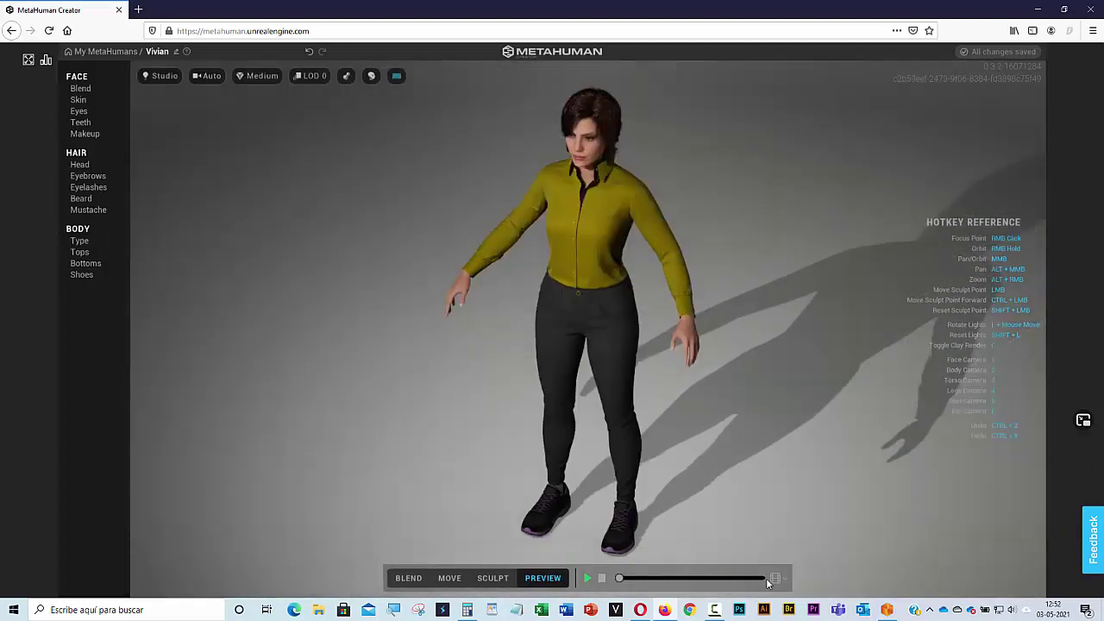
# Play the Body Technical ROM animation, framing Vivian's face and then her full body
pyautogui.click(780, 580)
pyautogui.click(791, 543)
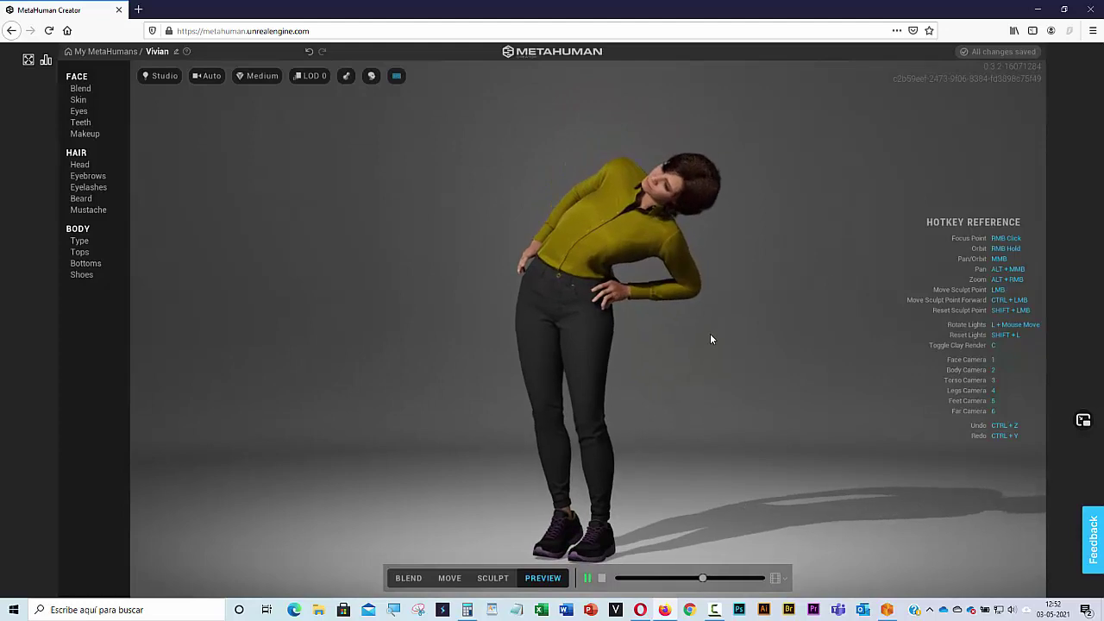
pyautogui.press('1')
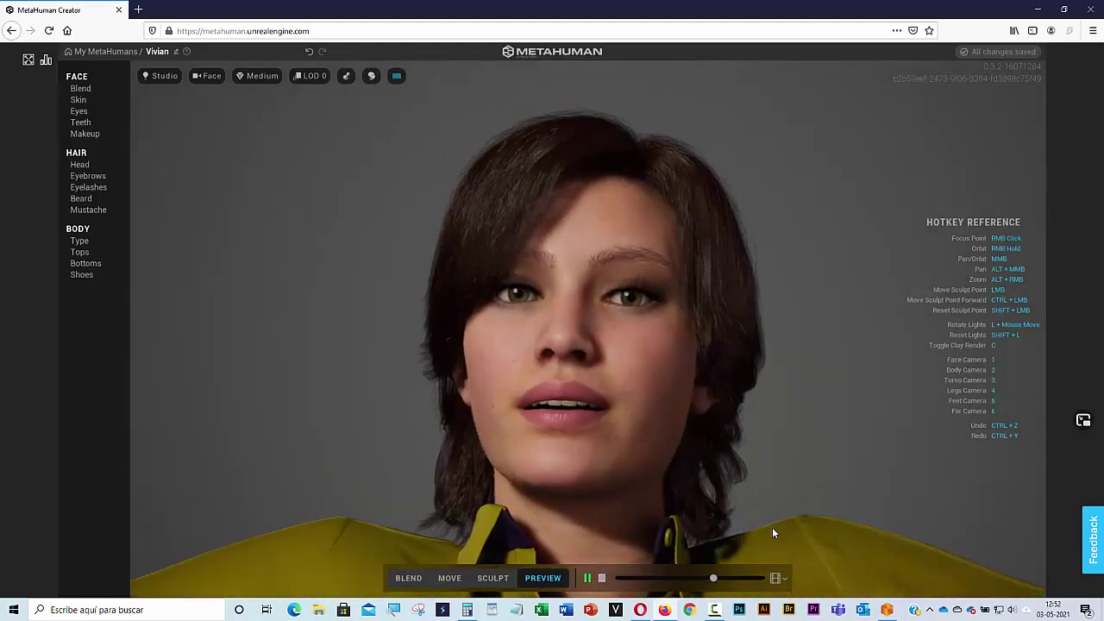
pyautogui.press('2')
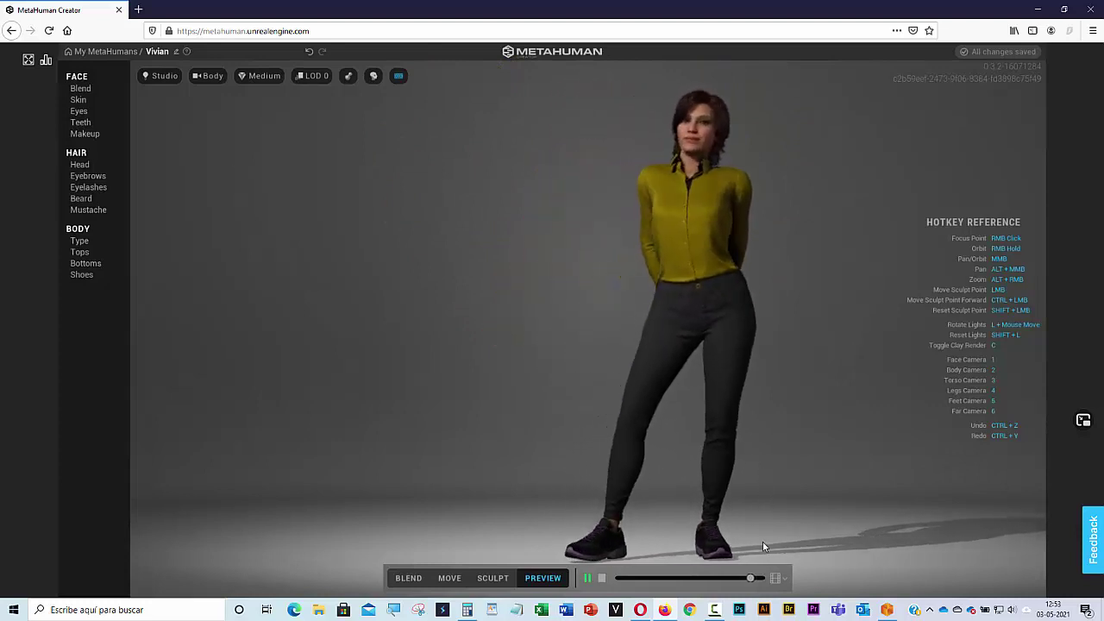
# Set the preview animation to Idle and frame Vivian's face, torso, then face again
pyautogui.click(776, 579)
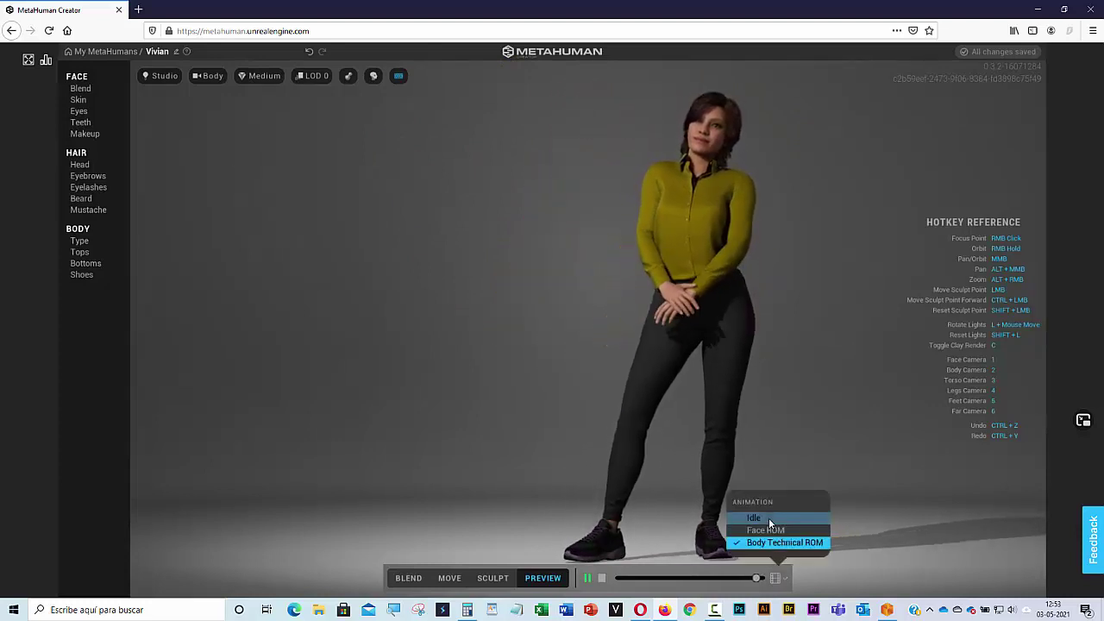
pyautogui.click(767, 518)
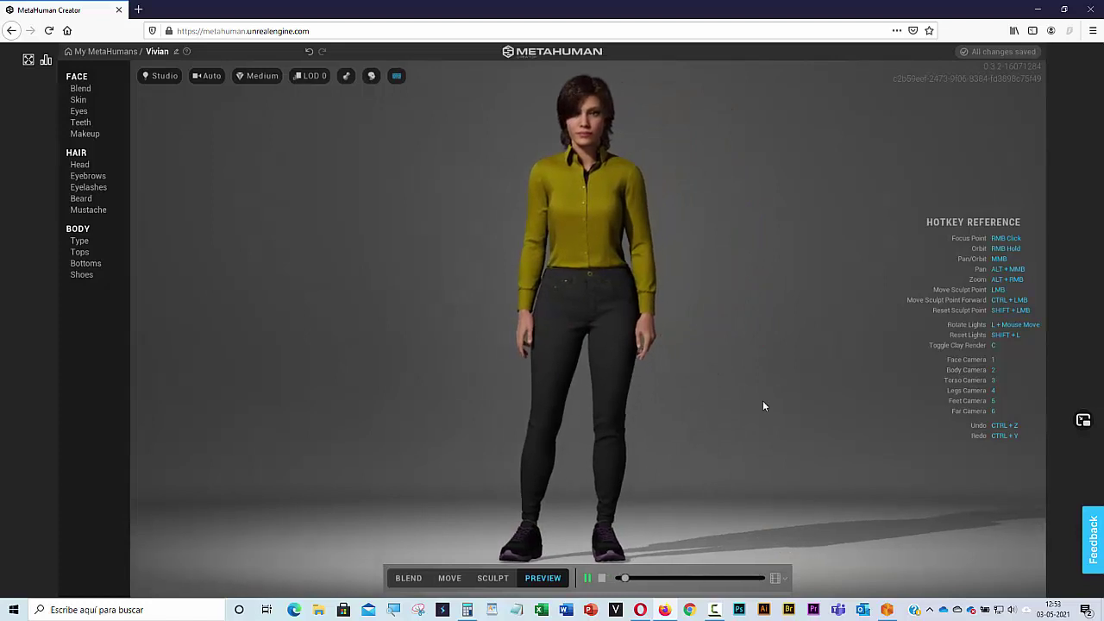
pyautogui.press('1')
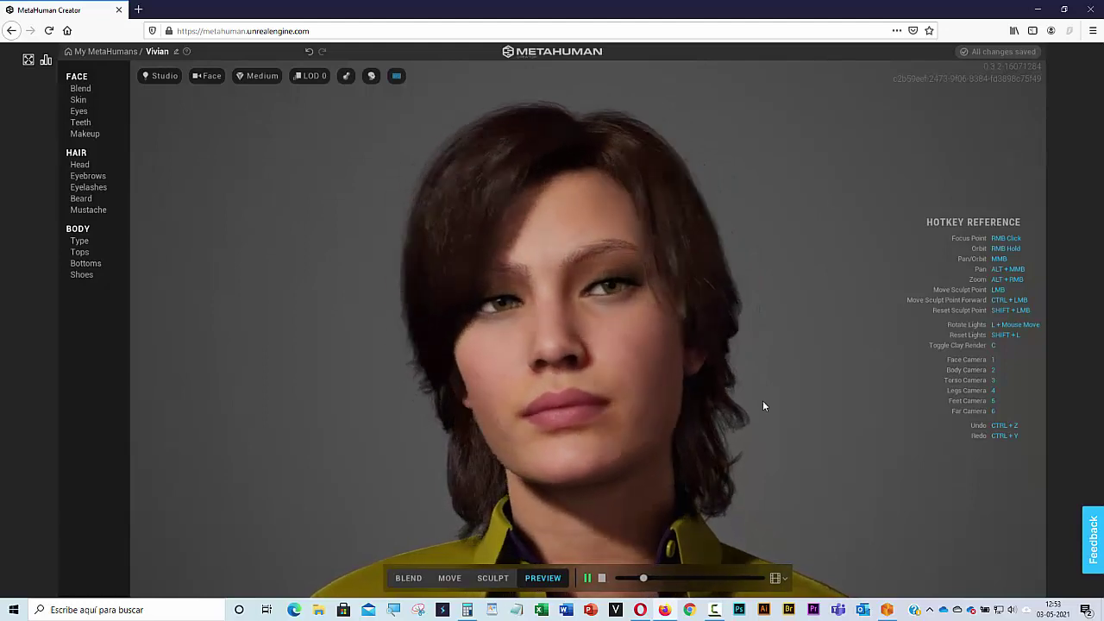
pyautogui.press('3')
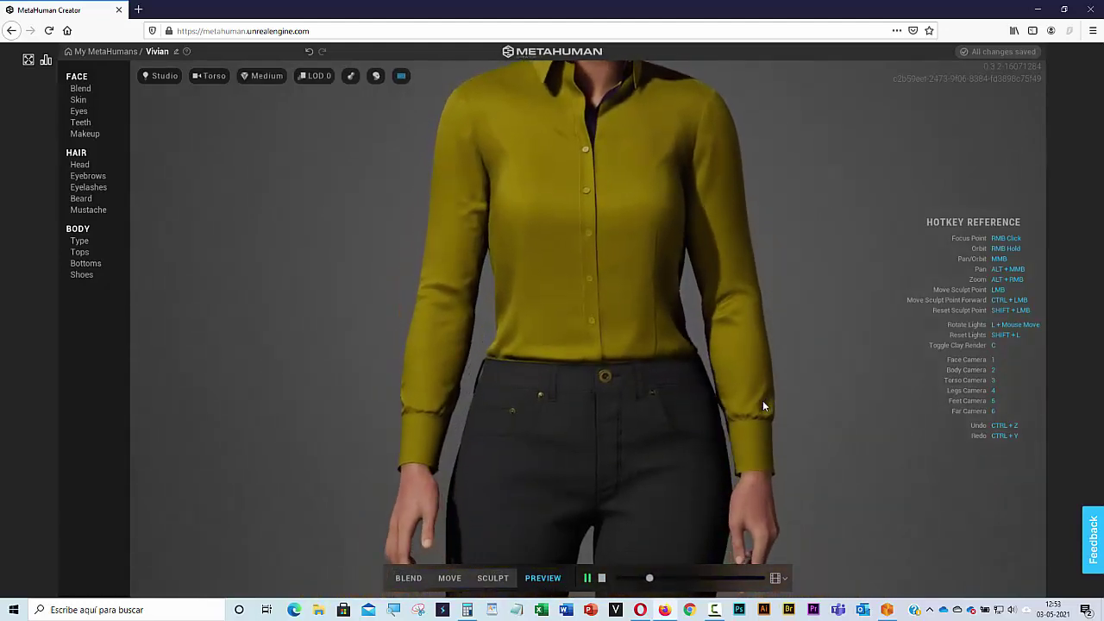
pyautogui.press('1')
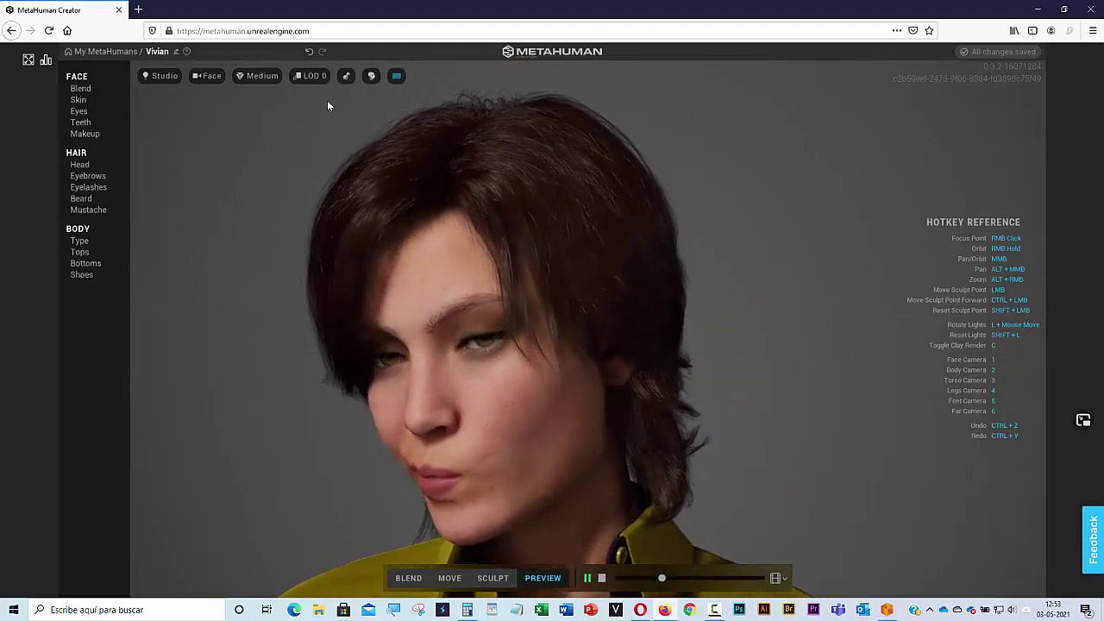
# View Vivian at LOD 1, LOD 3 and LOD 7, then set the detail level back to Auto LOD
pyautogui.click(314, 76)
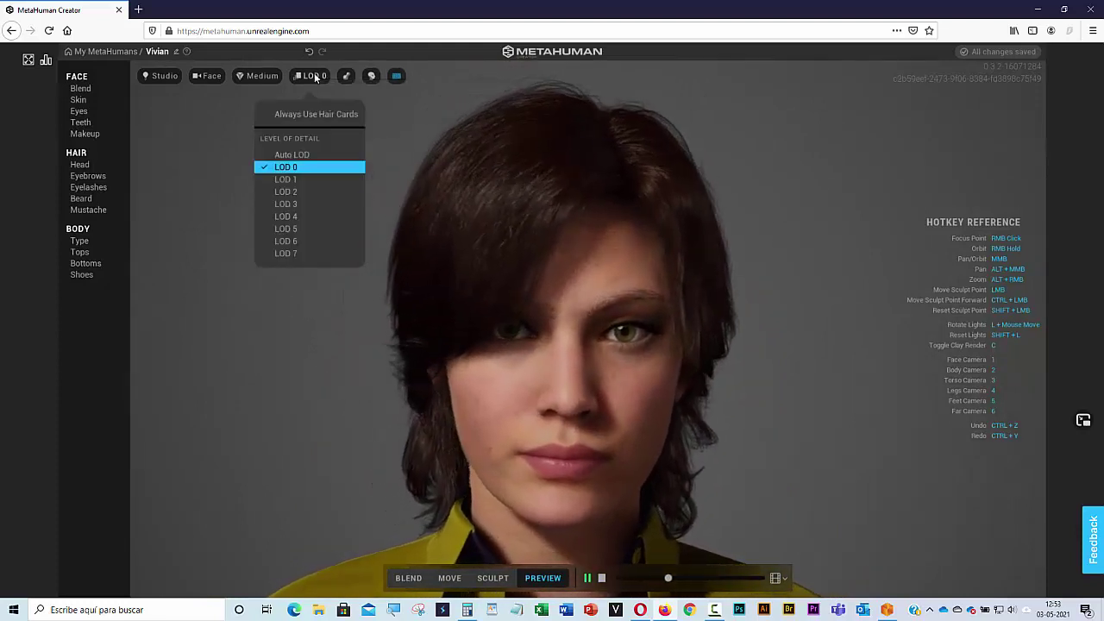
pyautogui.click(302, 179)
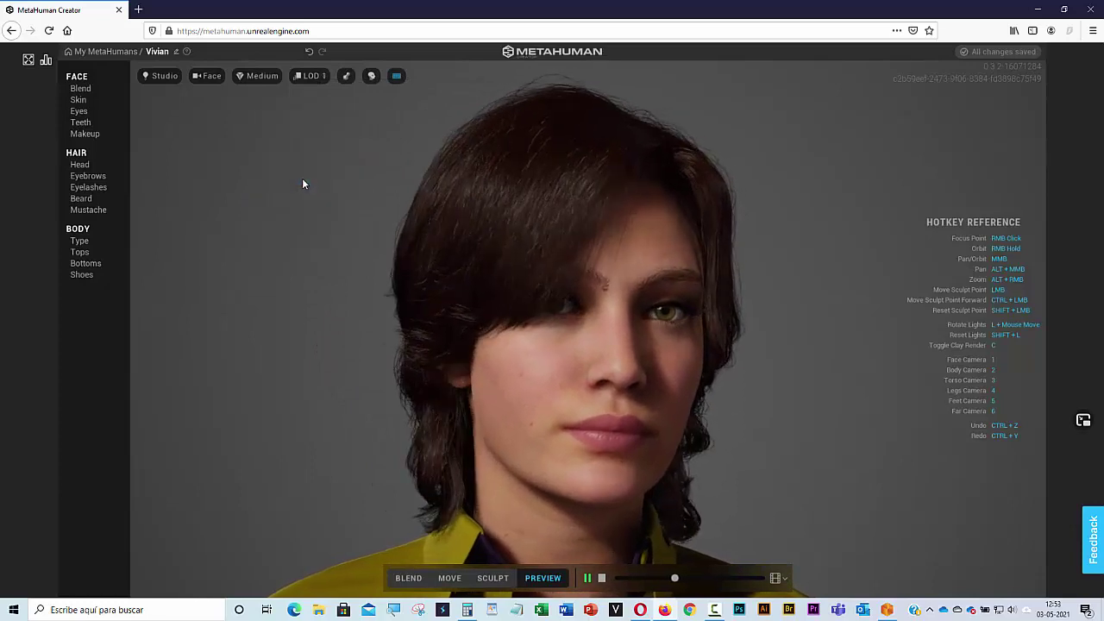
pyautogui.click(319, 76)
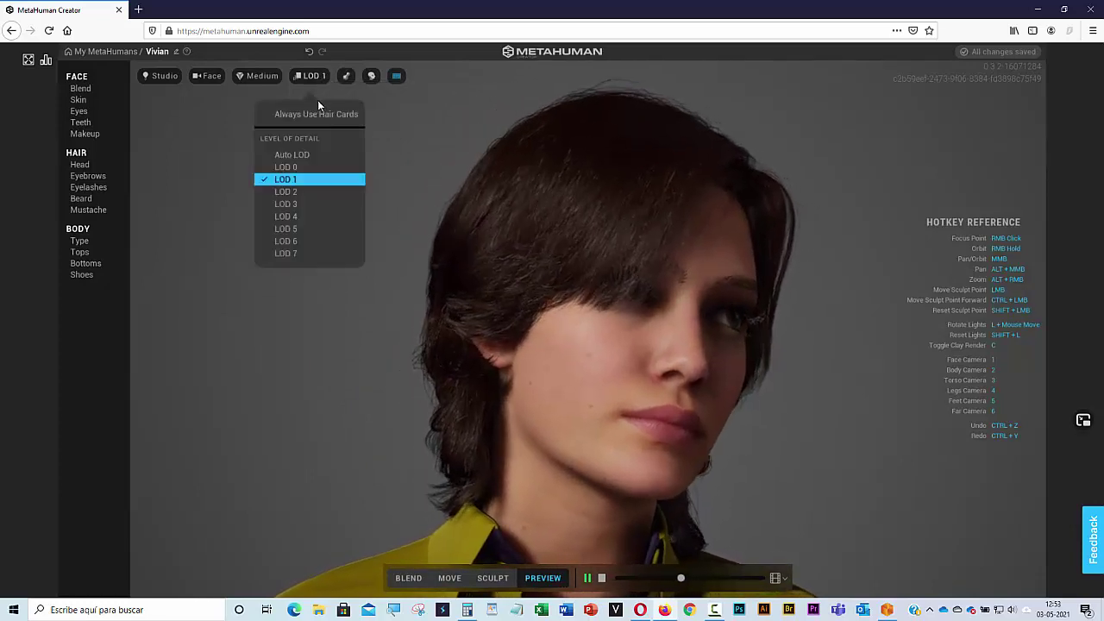
pyautogui.click(305, 205)
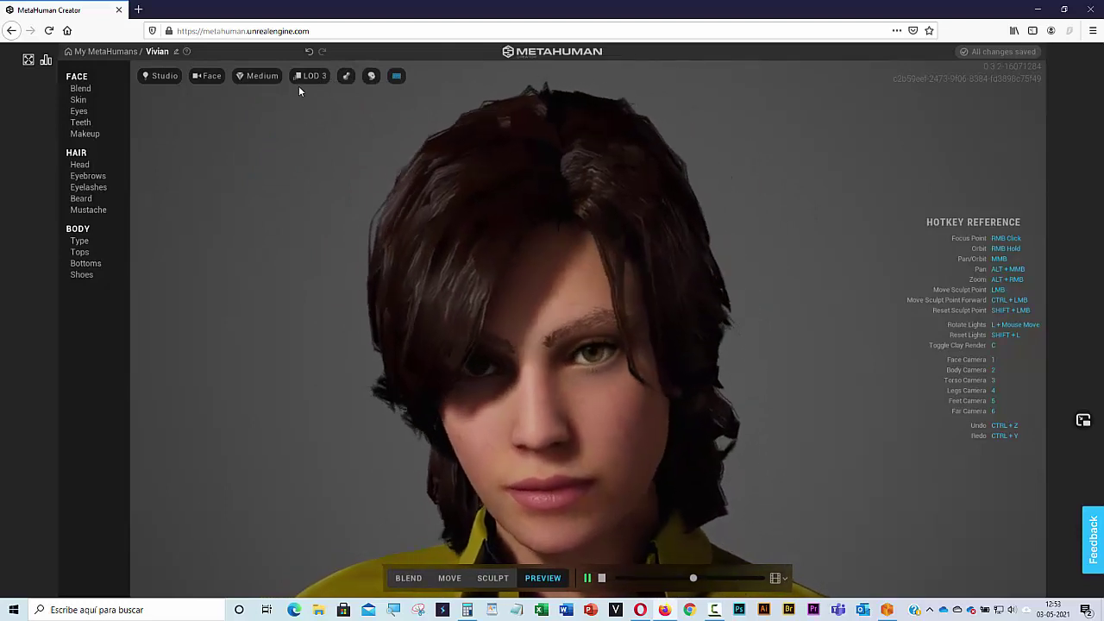
pyautogui.click(310, 76)
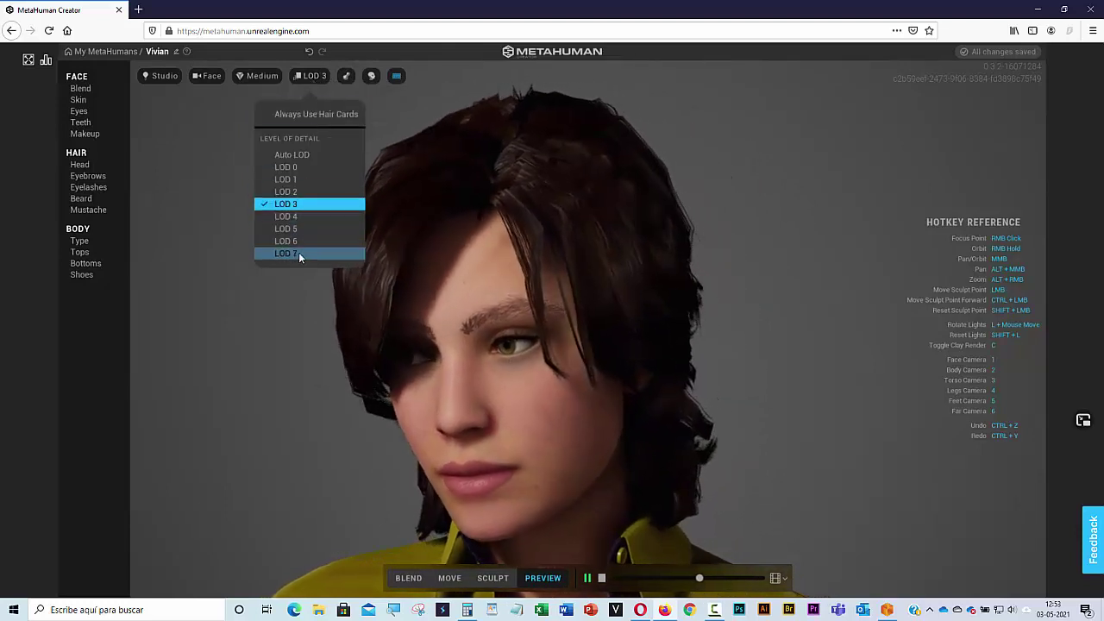
pyautogui.click(299, 253)
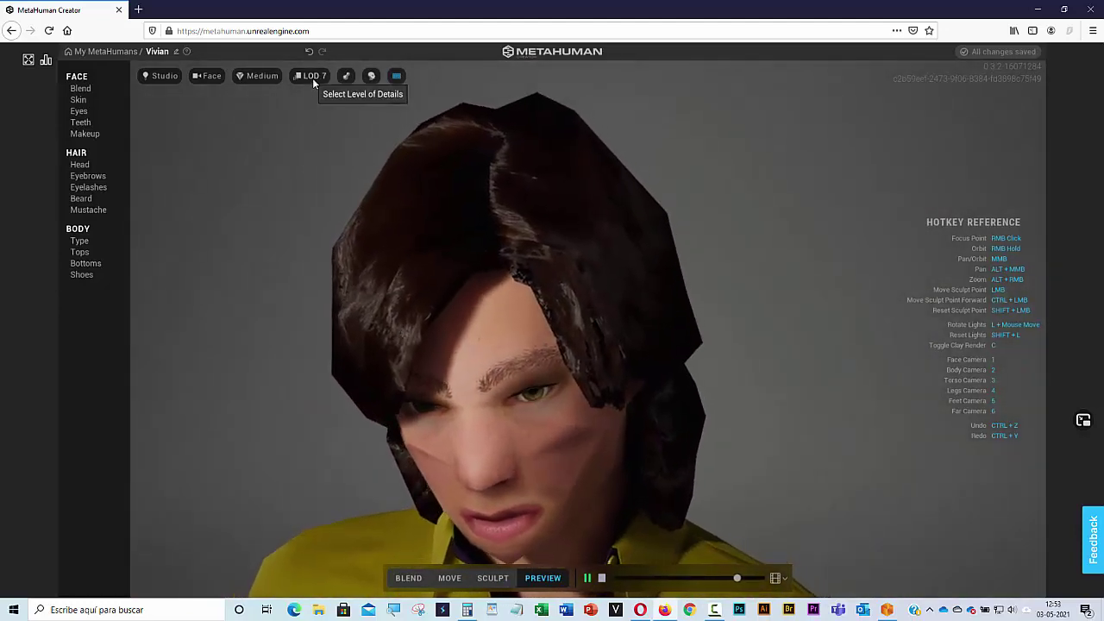
pyautogui.click(312, 76)
pyautogui.click(301, 157)
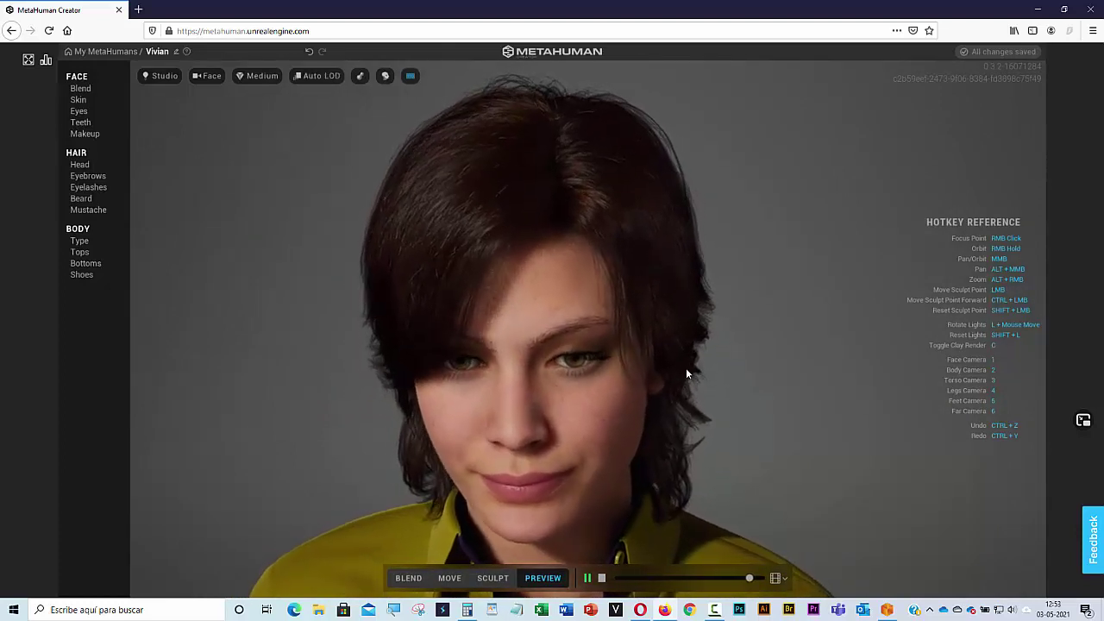
pyautogui.press('2')
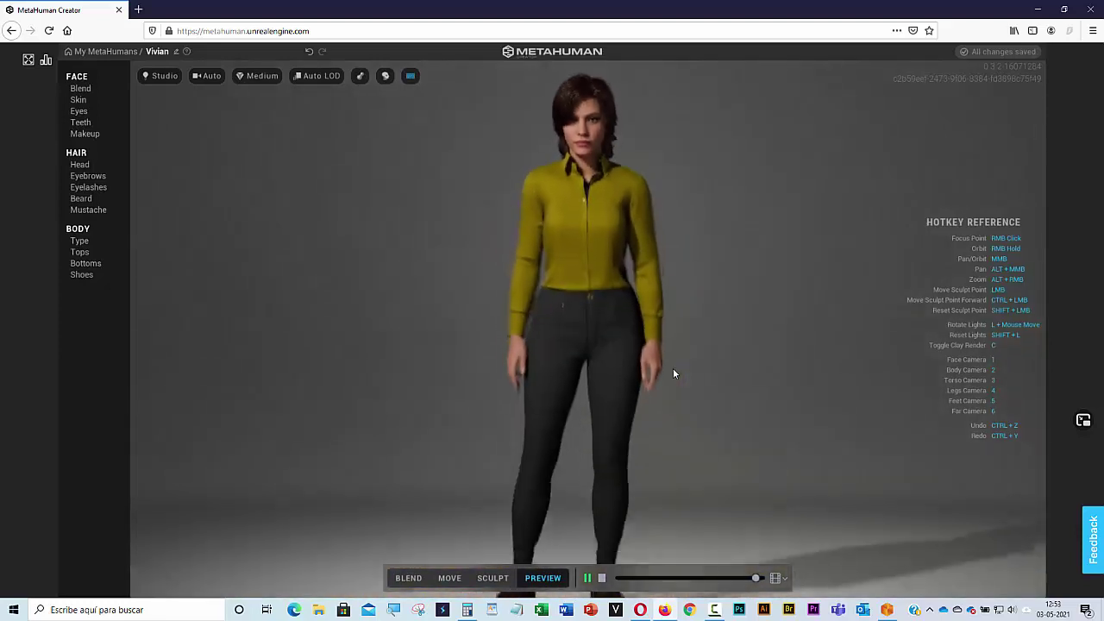
pyautogui.press('1')
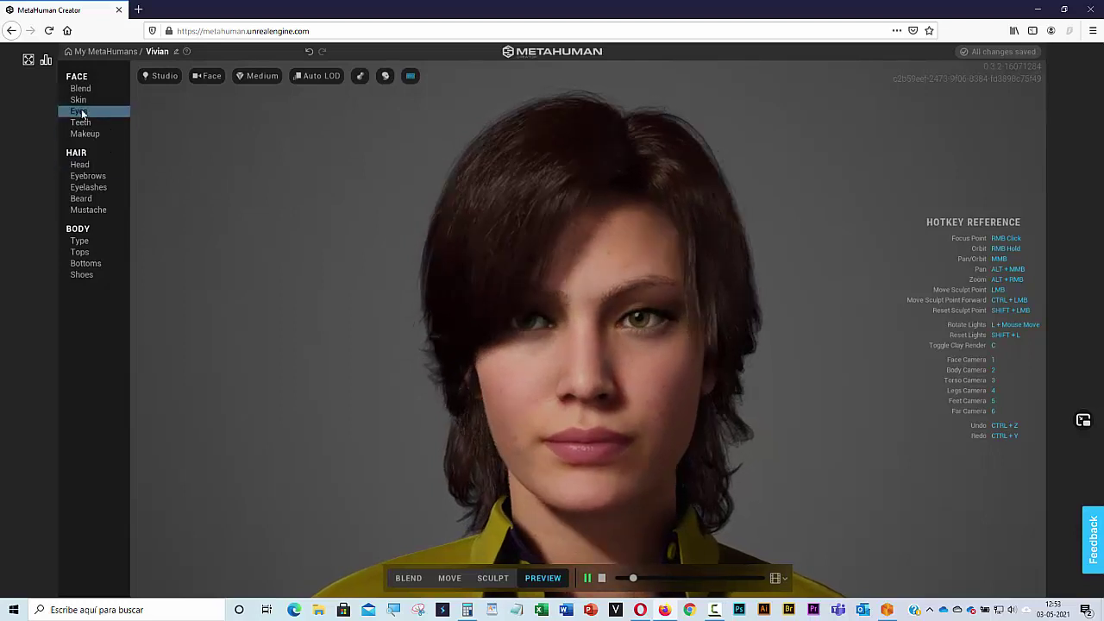
# Go to Face > Eyes, pause the animation, and zoom in close on Vivian's eyes
pyautogui.click(81, 110)
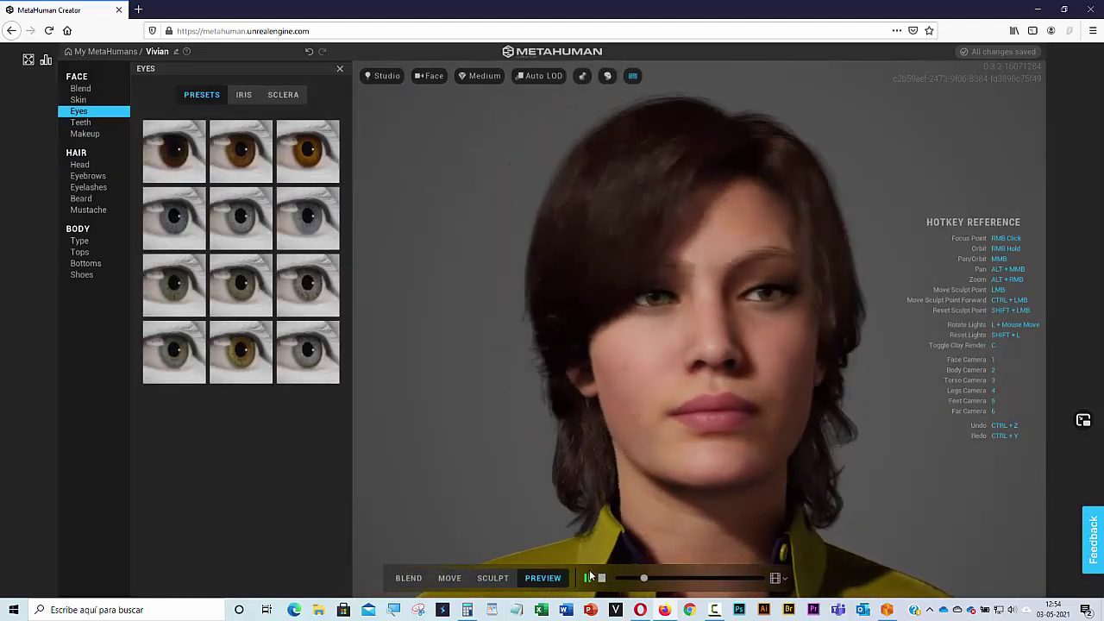
pyautogui.click(601, 578)
pyautogui.press('2')
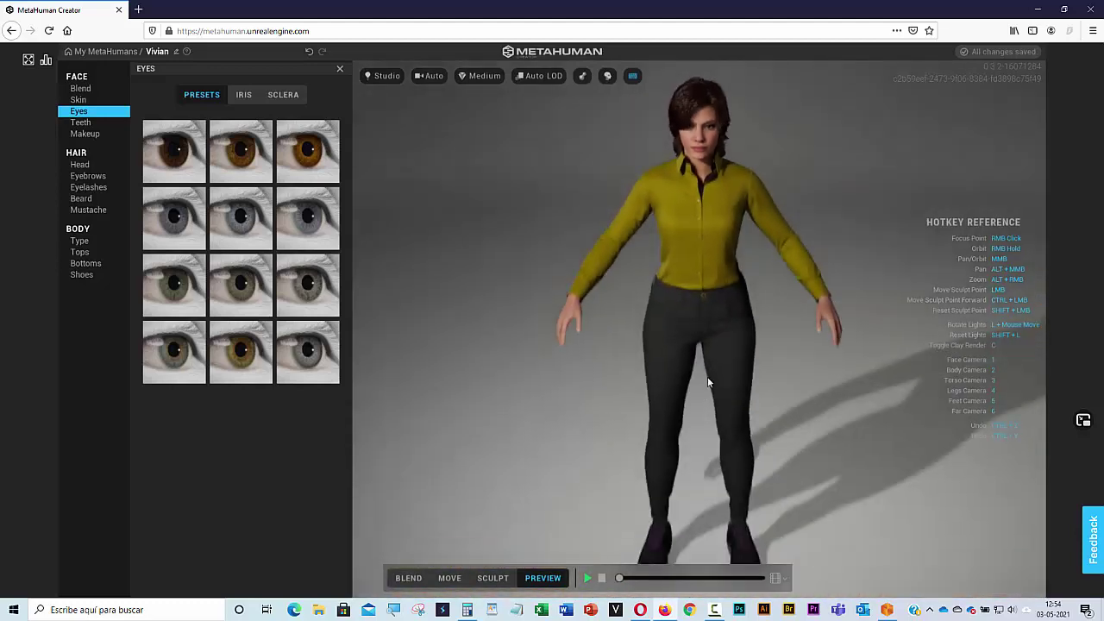
pyautogui.press('1')
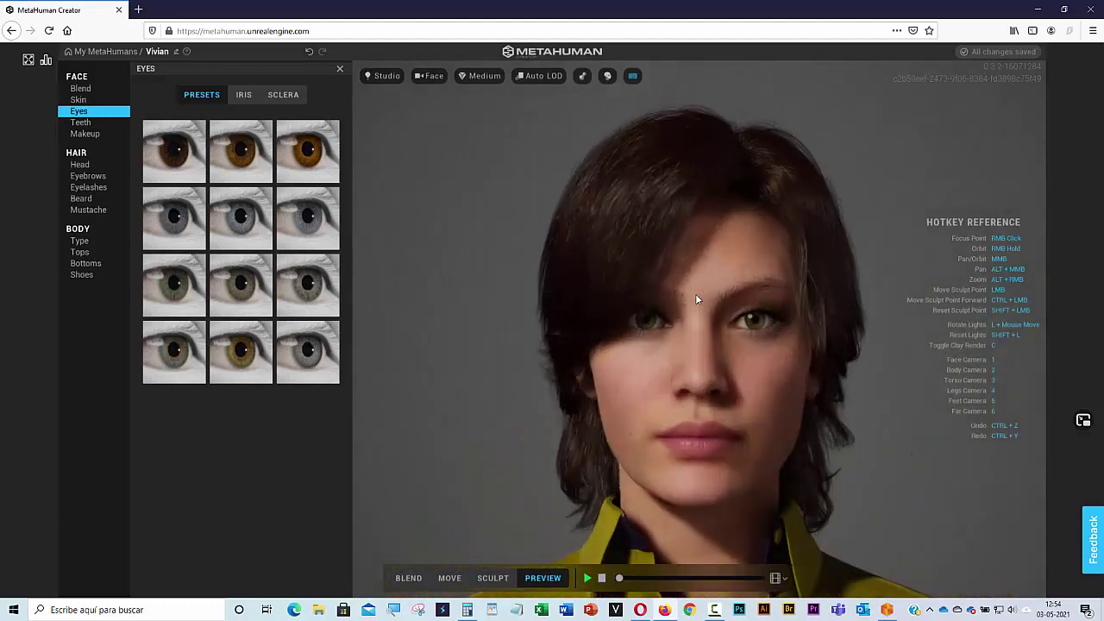
pyautogui.scroll(3, 704, 320)
pyautogui.scroll(2, 702, 320)
pyautogui.scroll(2, 702, 320)
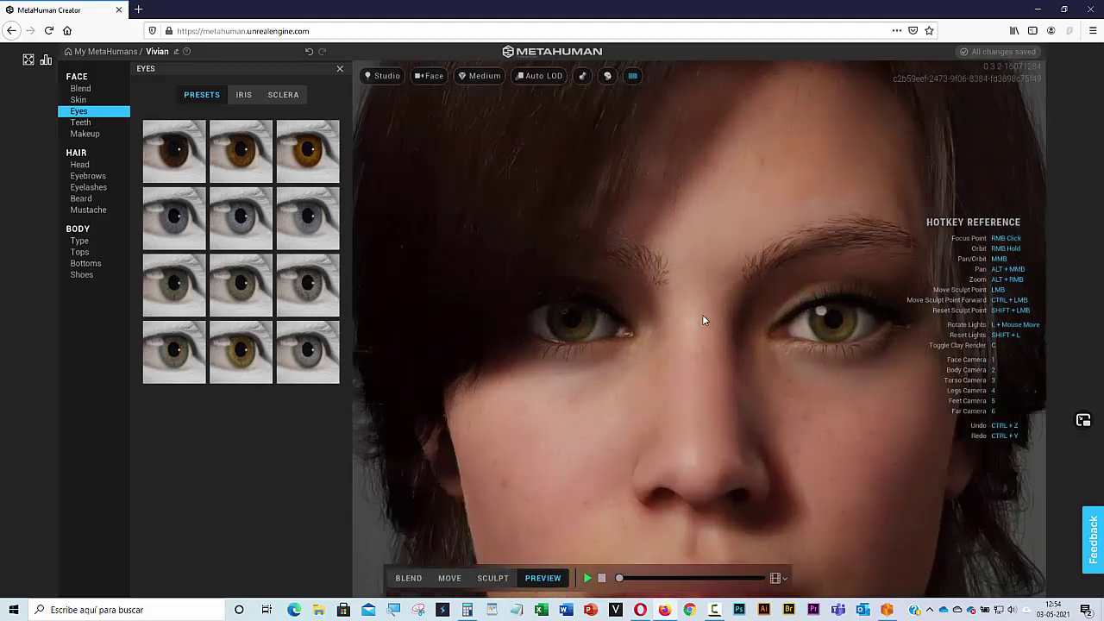
pyautogui.scroll(2, 702, 320)
pyautogui.scroll(1, 703, 320)
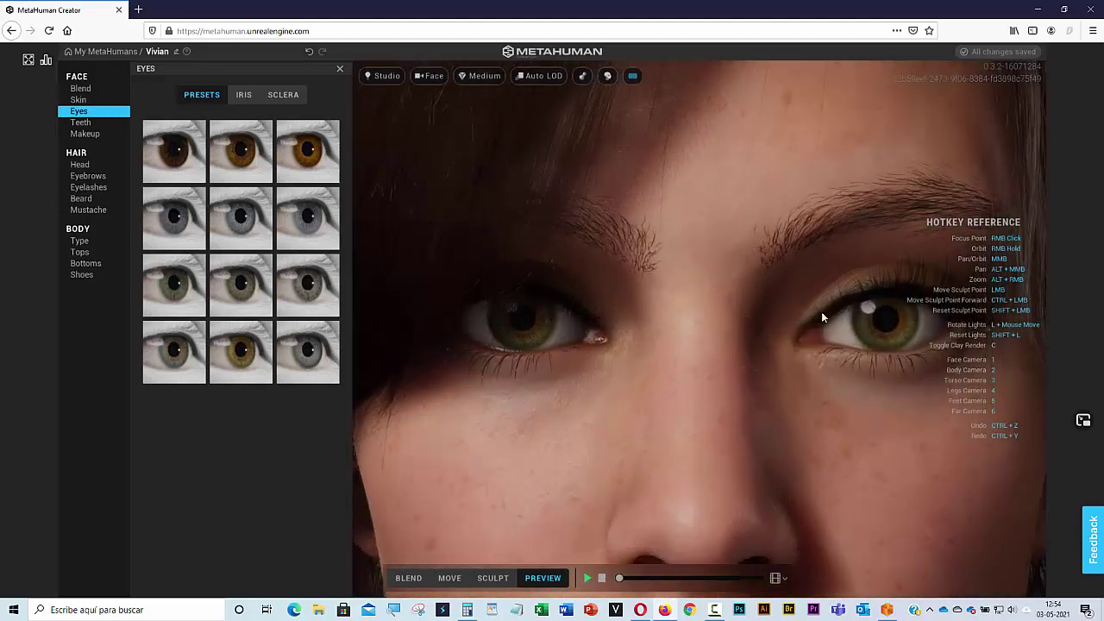
# Try eye presets 012, 007, 003 and others, settling on green-hazel Preset 011
pyautogui.click(304, 293)
pyautogui.click(302, 354)
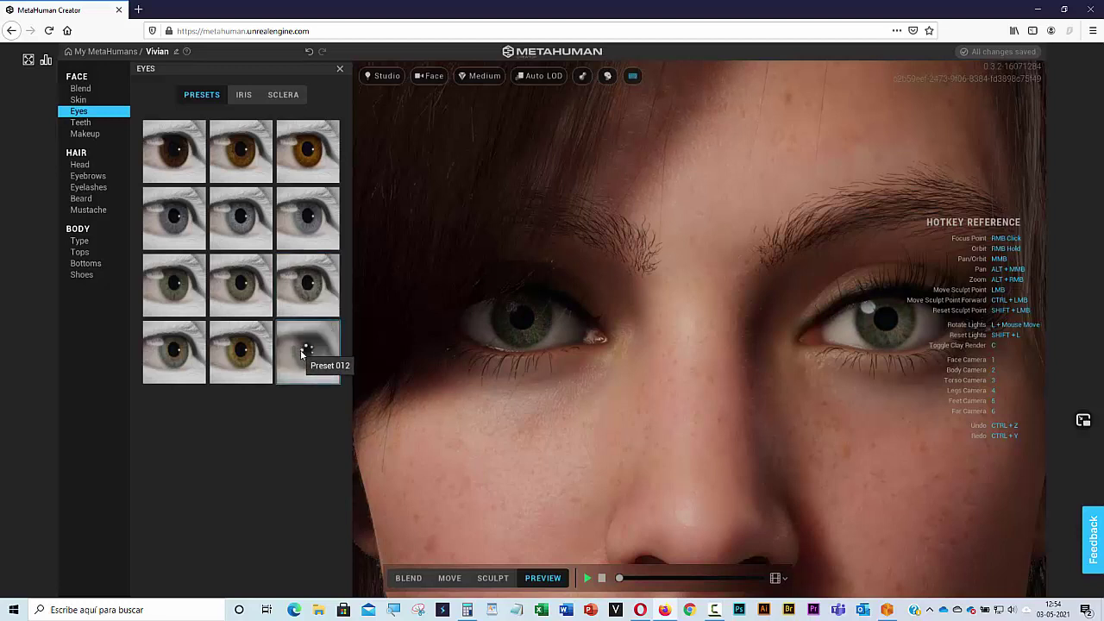
pyautogui.click(223, 351)
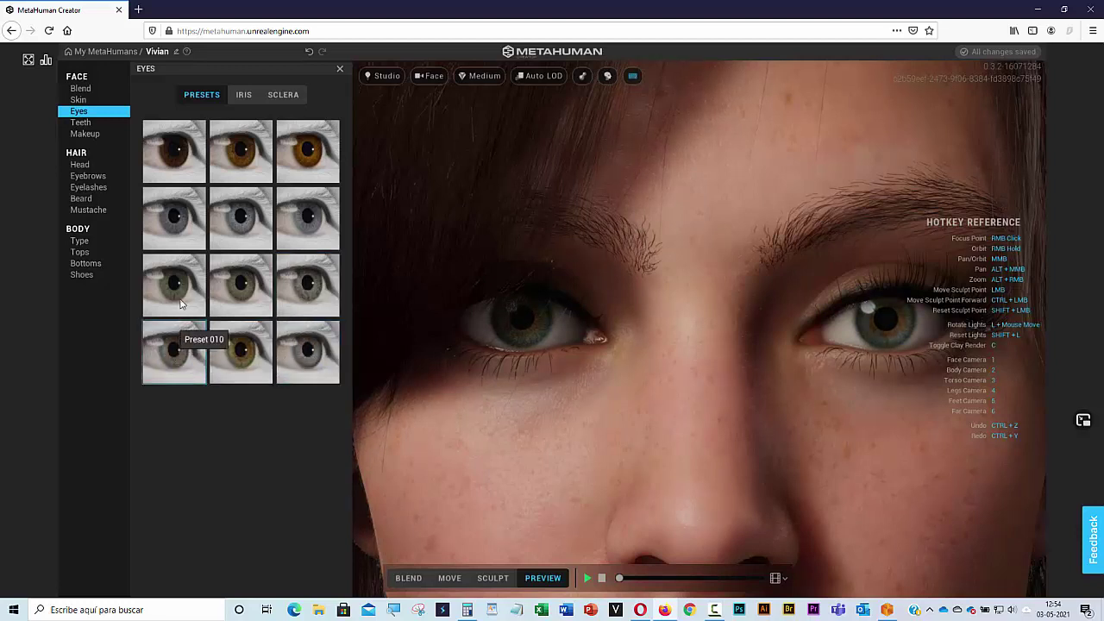
pyautogui.click(182, 286)
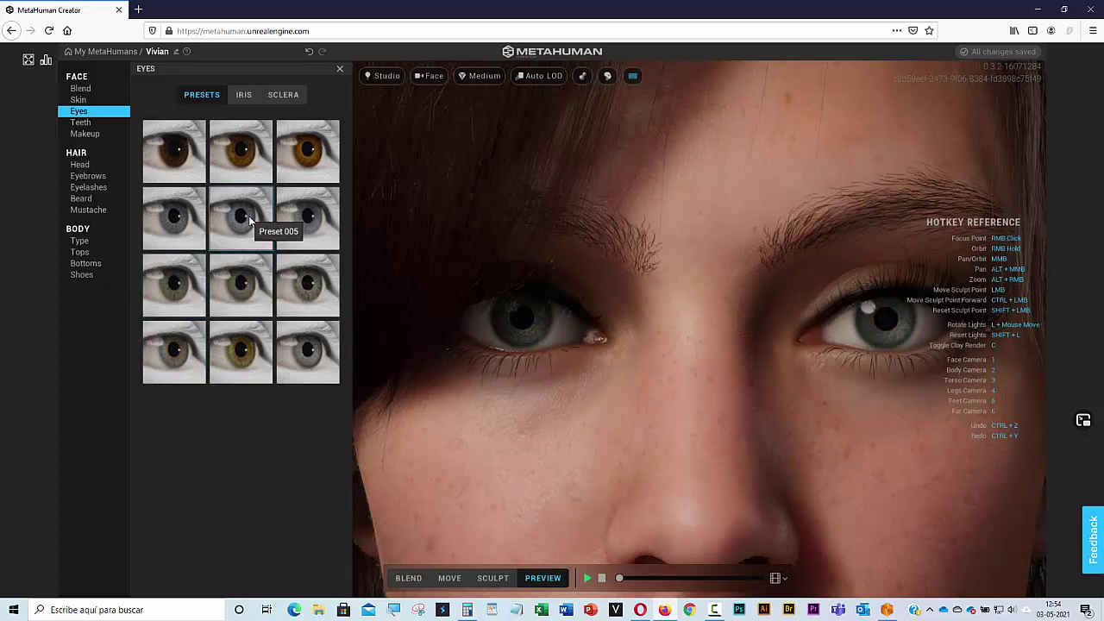
pyautogui.click(170, 219)
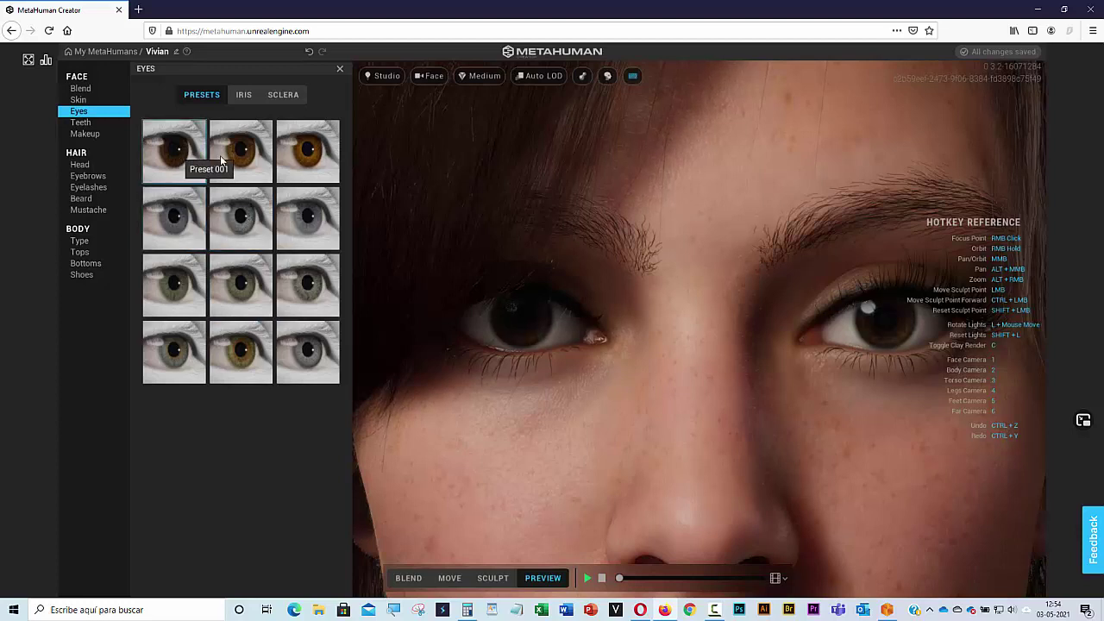
pyautogui.click(236, 154)
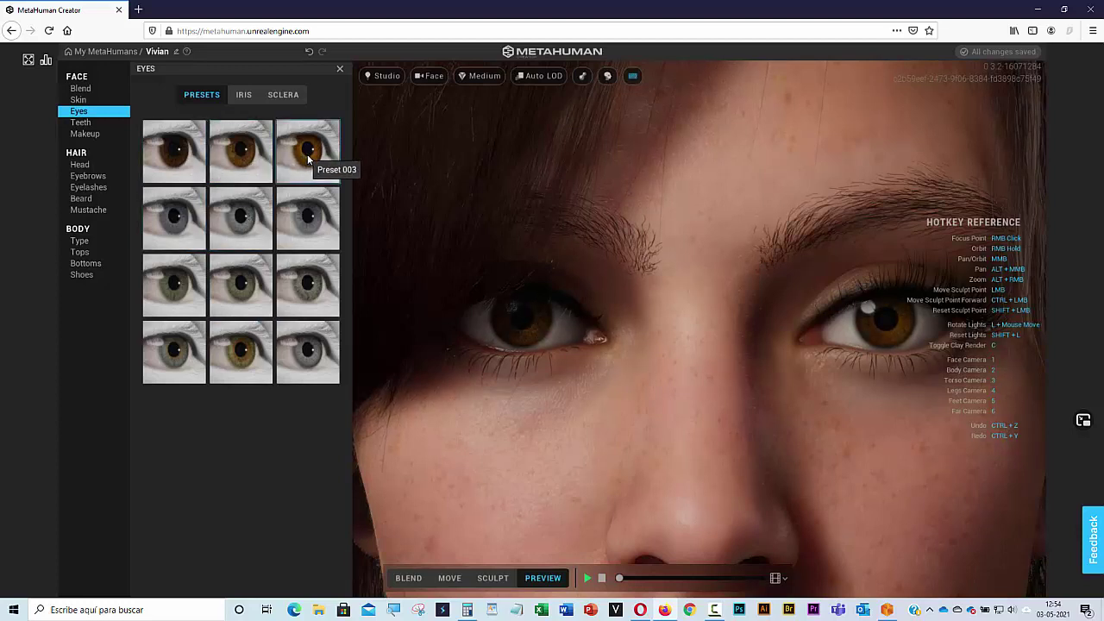
pyautogui.click(307, 156)
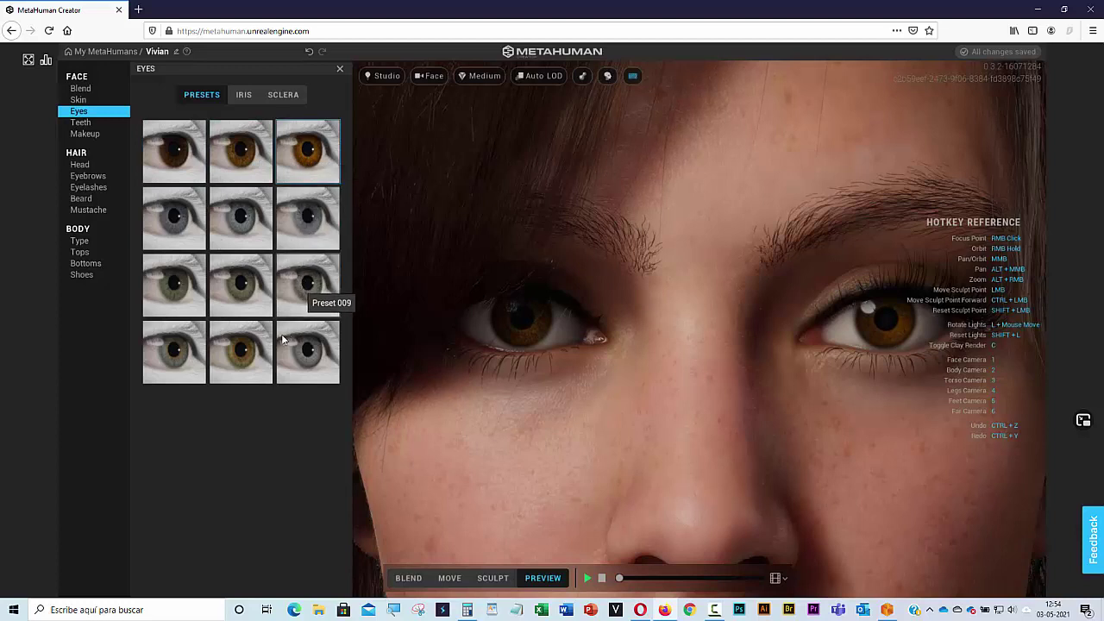
pyautogui.click(241, 353)
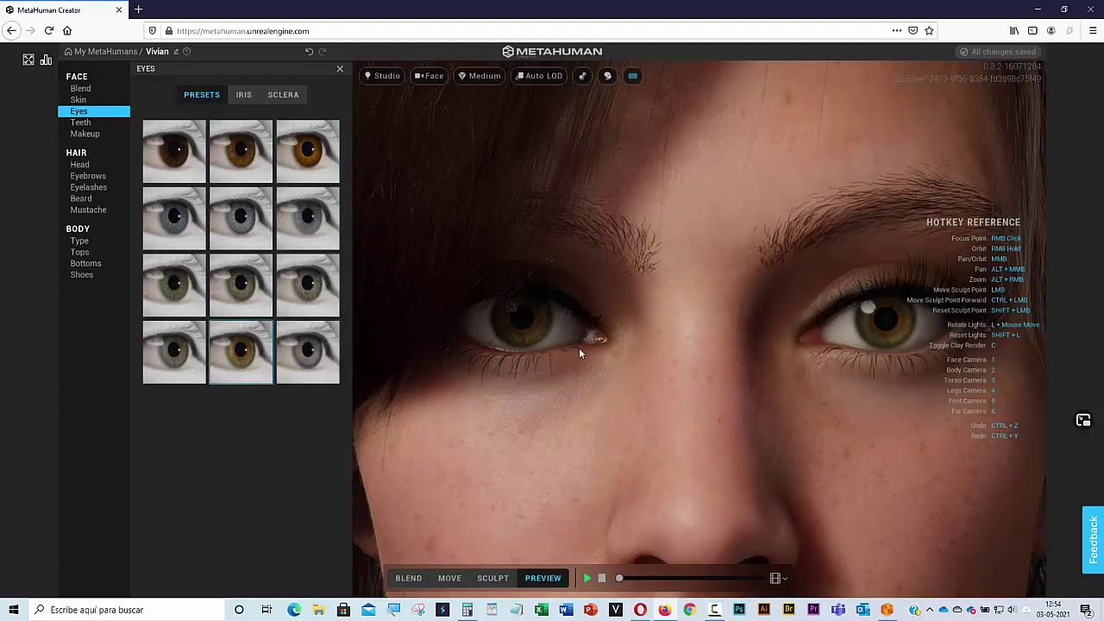
pyautogui.click(244, 97)
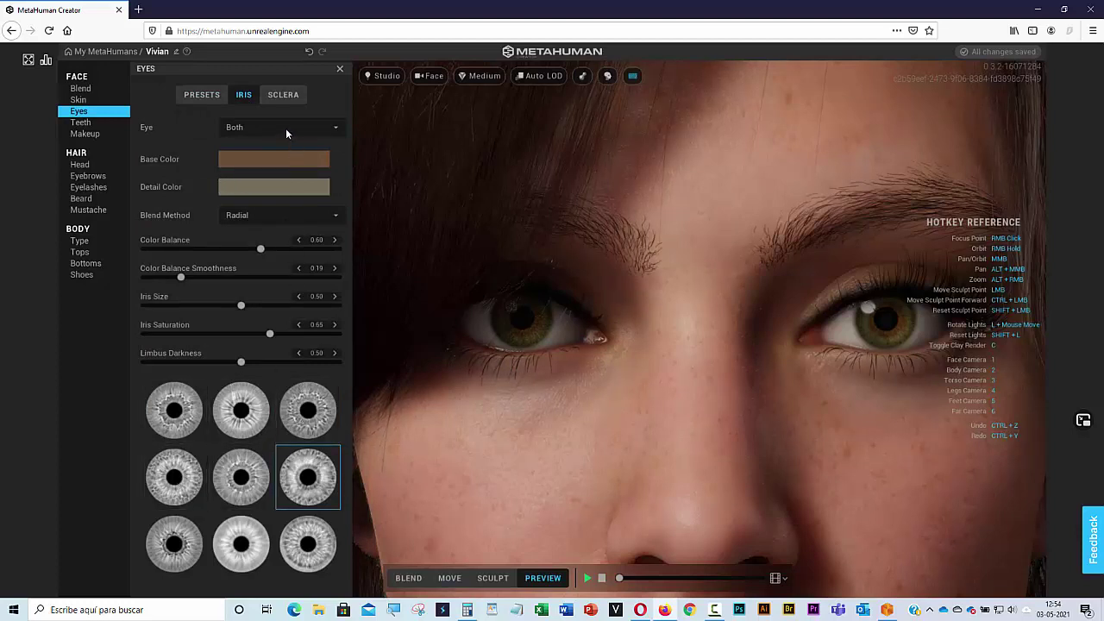
# In Sclera settings, zoom onto one eye and set Vascularity 0.05 and Veins Rotation 0.08
pyautogui.click(285, 95)
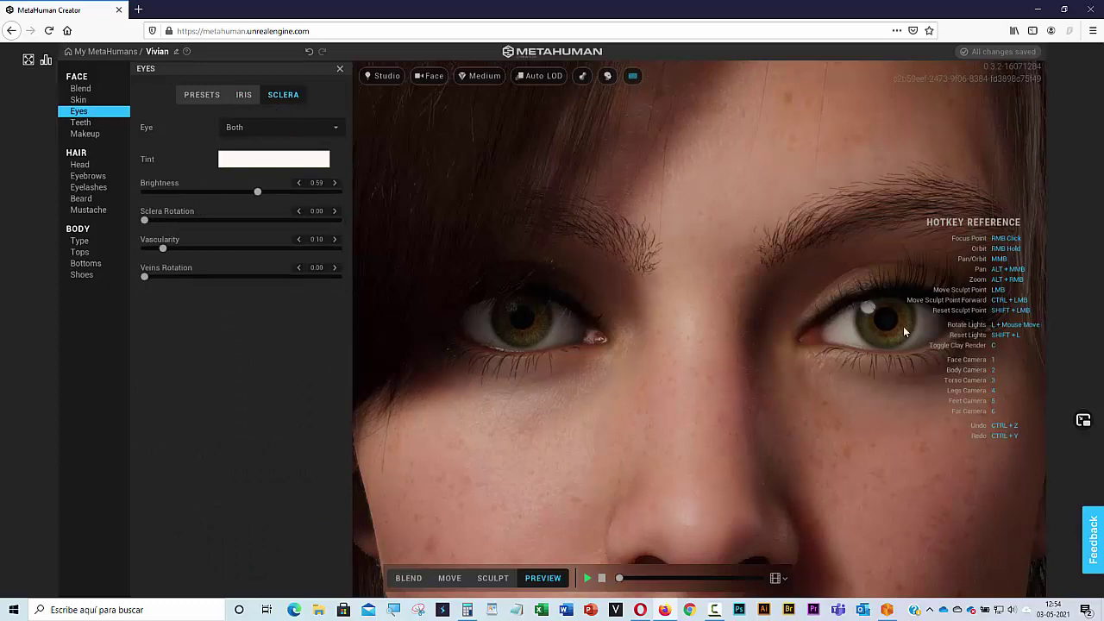
pyautogui.scroll(2, 903, 327)
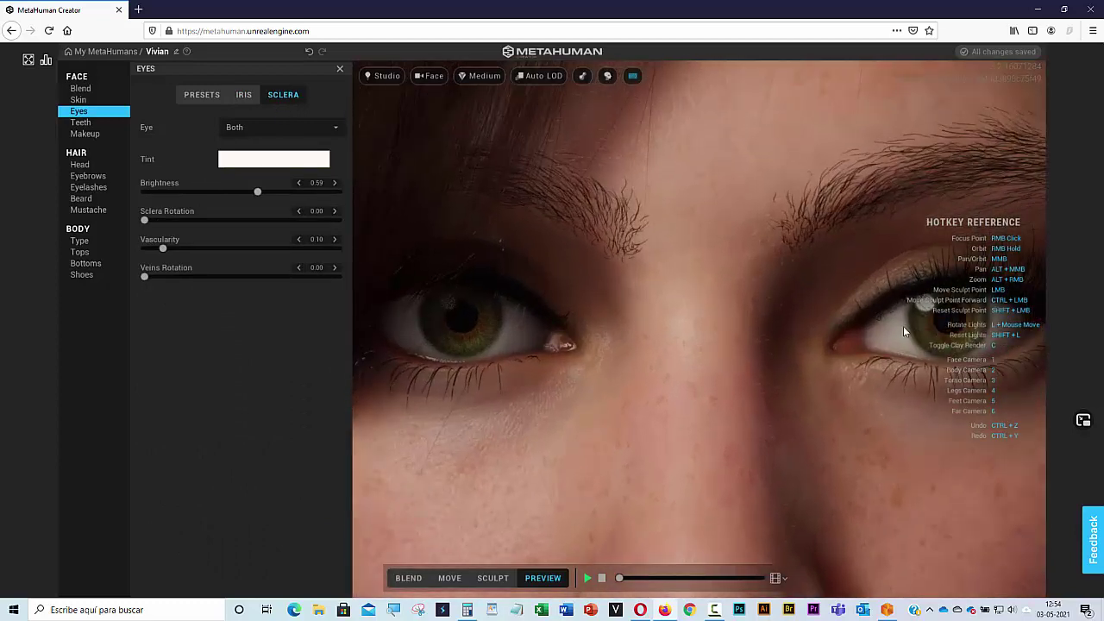
pyautogui.rightClick(903, 326)
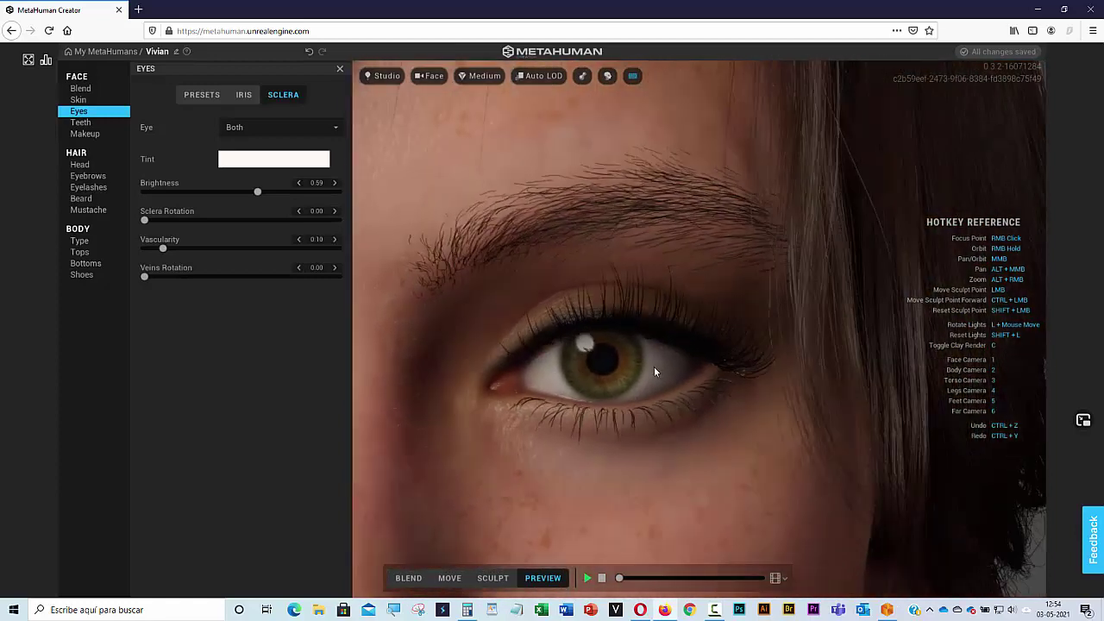
pyautogui.scroll(2, 638, 367)
pyautogui.scroll(-1, 583, 378)
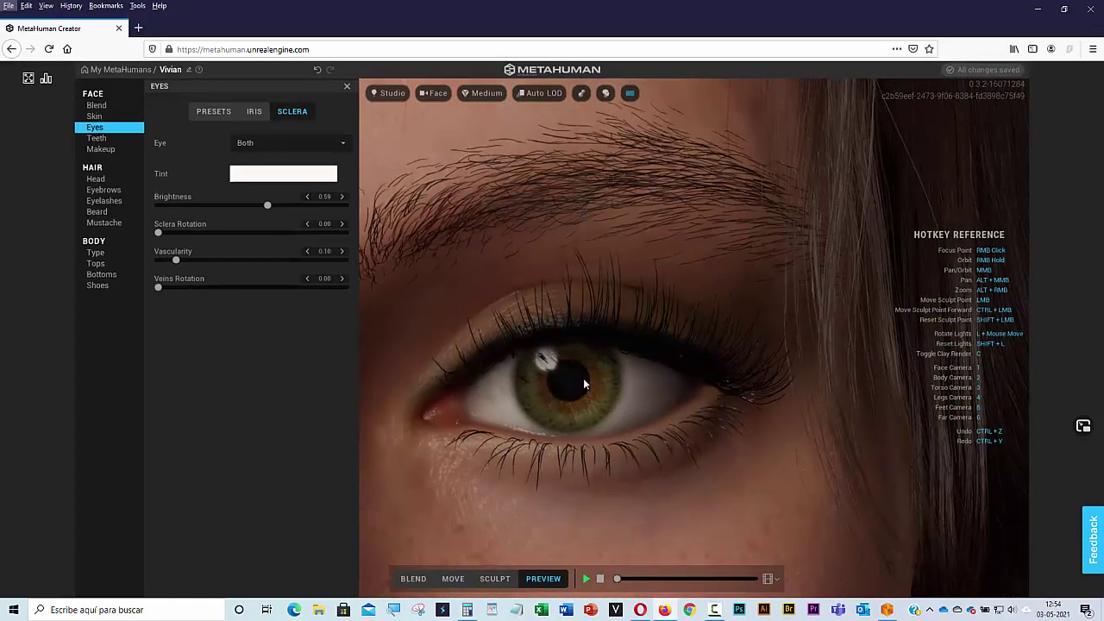
pyautogui.scroll(3, 671, 348)
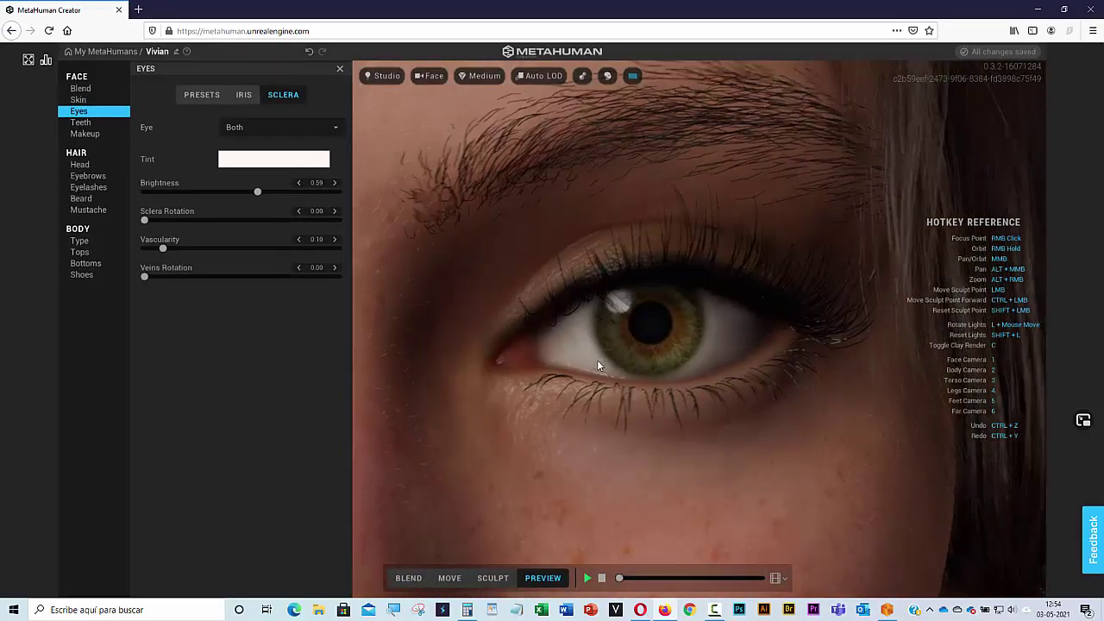
pyautogui.moveTo(601, 360); pyautogui.dragTo(644, 350, button='right')
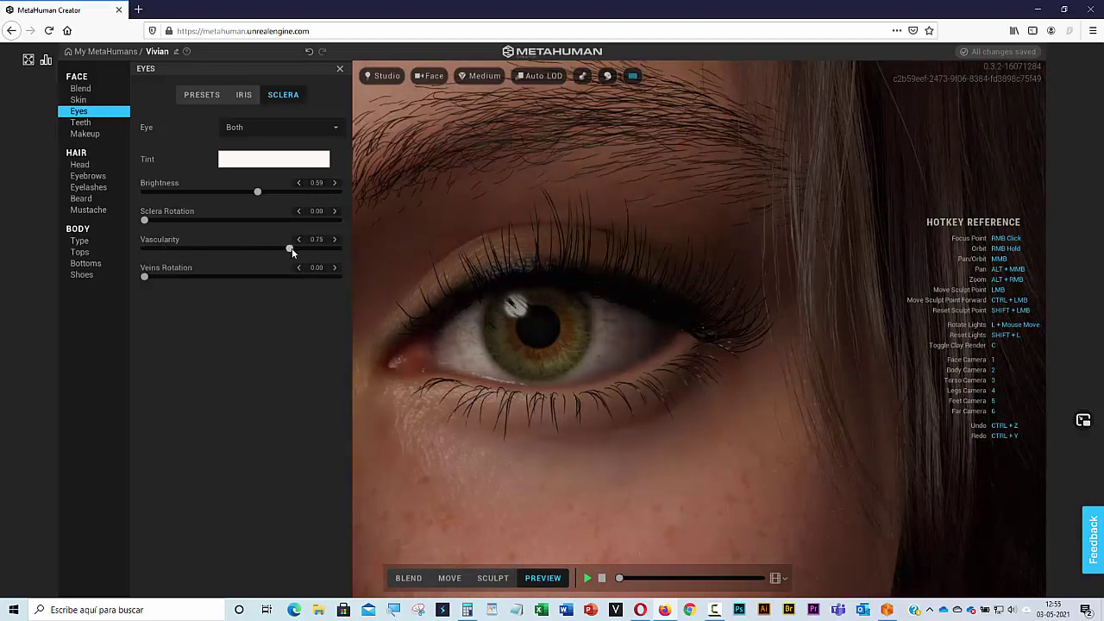
pyautogui.click(232, 248)
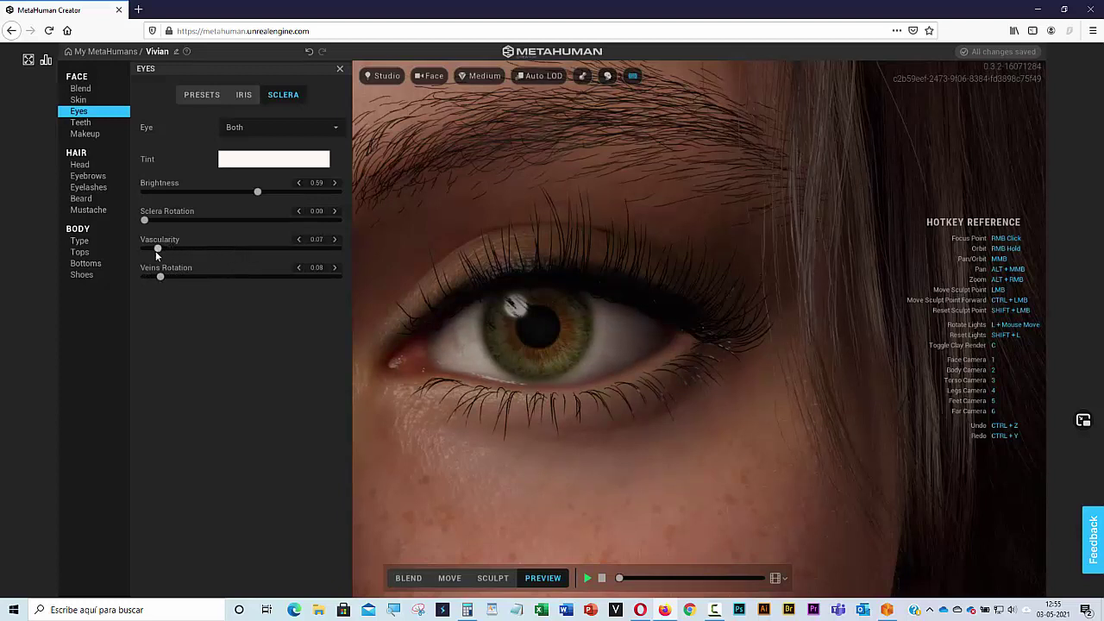
pyautogui.moveTo(158, 252); pyautogui.dragTo(155, 254)
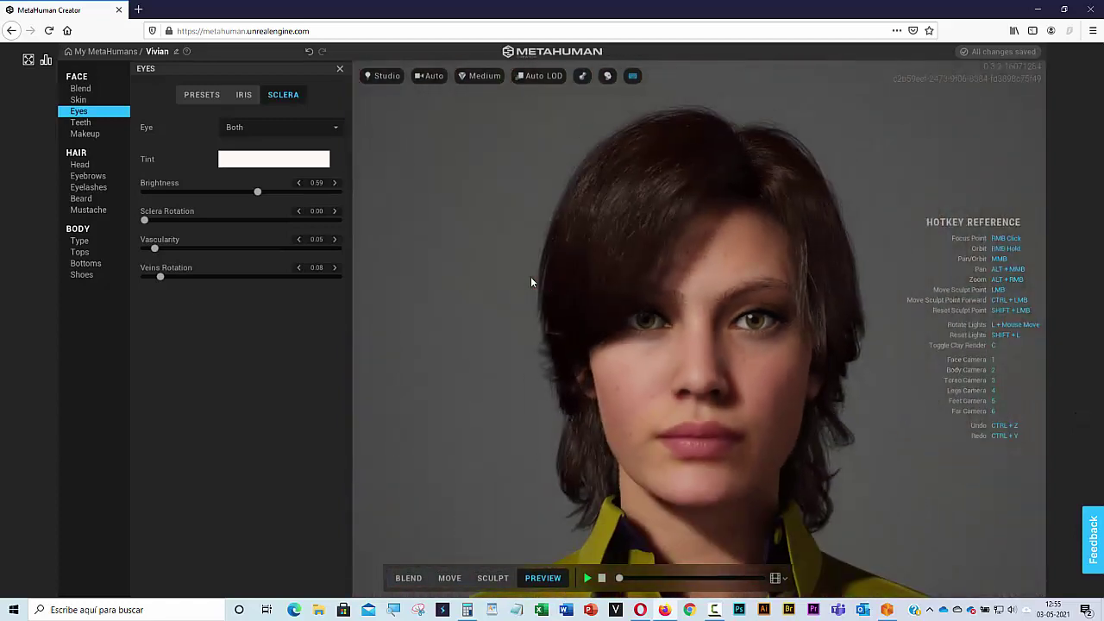
# Set teeth Plaque Amount to 0.02 and Variation to 0.25, and return Jaw Open to 0
pyautogui.click(81, 123)
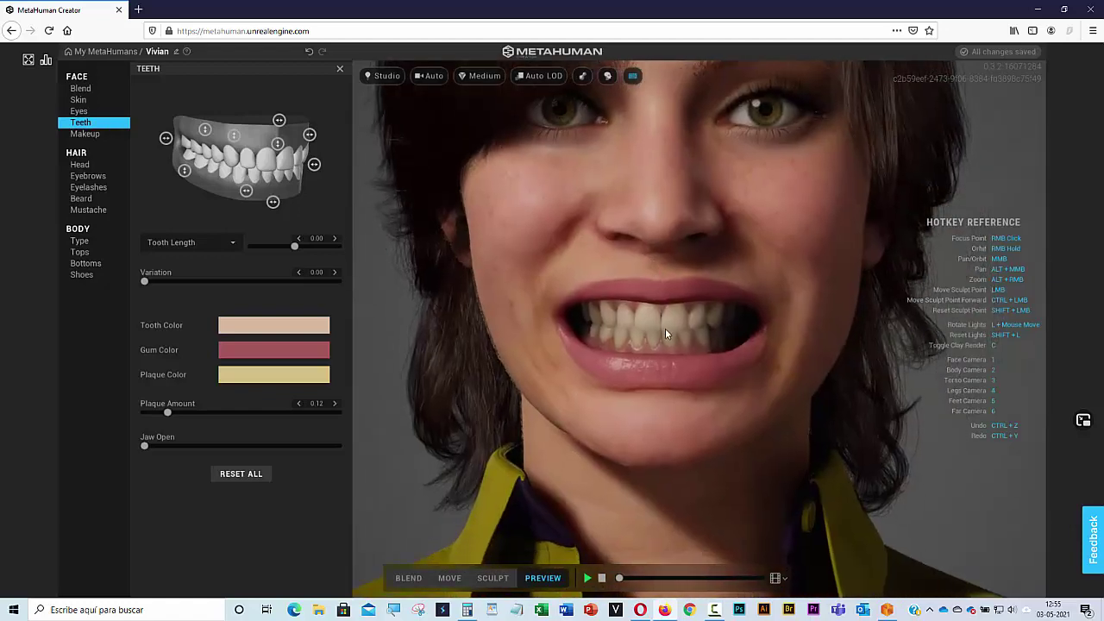
pyautogui.scroll(2, 665, 328)
pyautogui.scroll(3, 668, 339)
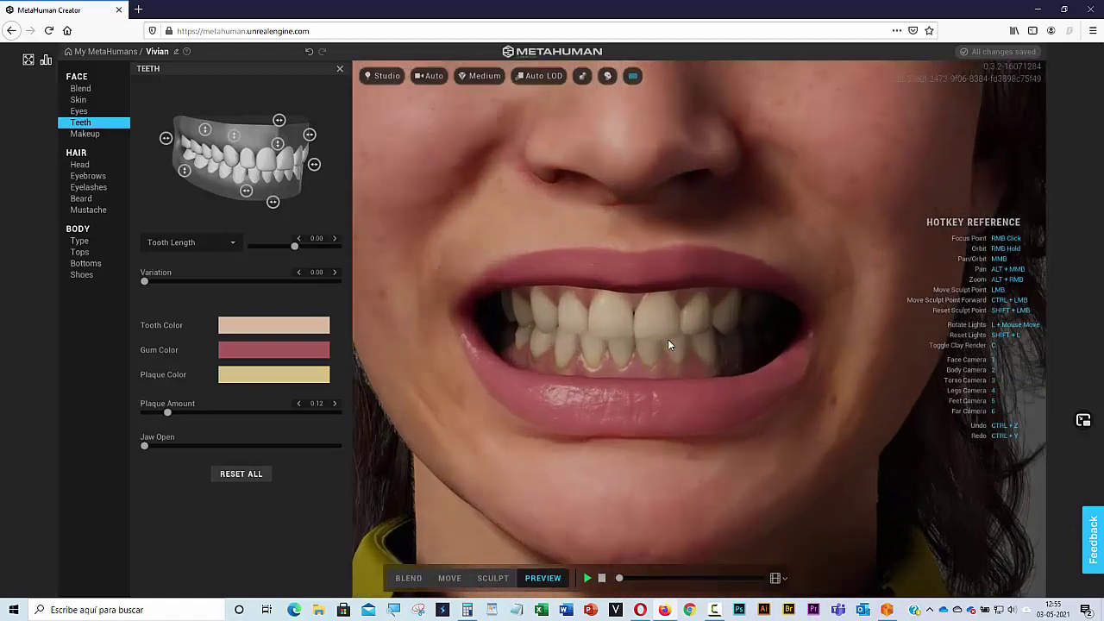
pyautogui.scroll(2, 620, 344)
pyautogui.scroll(1, 620, 343)
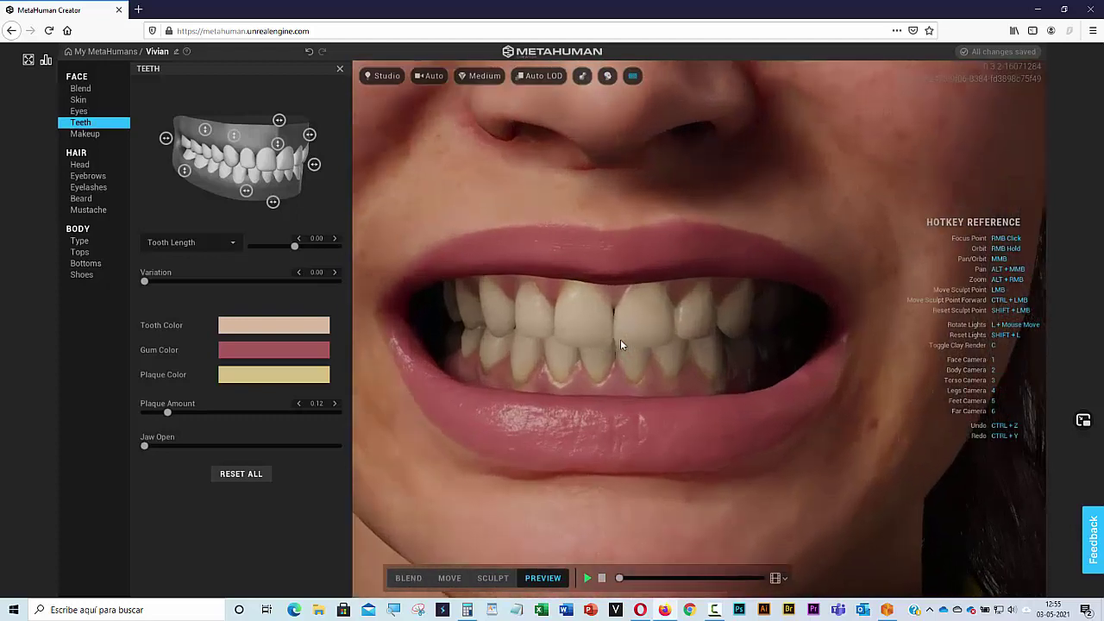
pyautogui.scroll(1, 620, 343)
pyautogui.scroll(1, 620, 339)
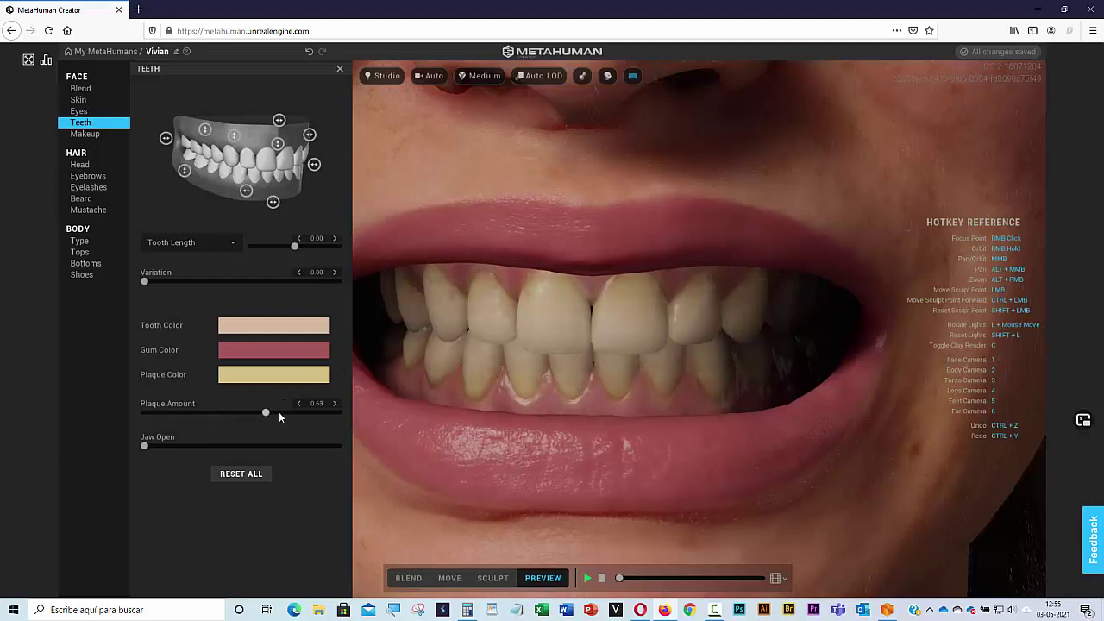
pyautogui.moveTo(244, 413); pyautogui.dragTo(149, 416)
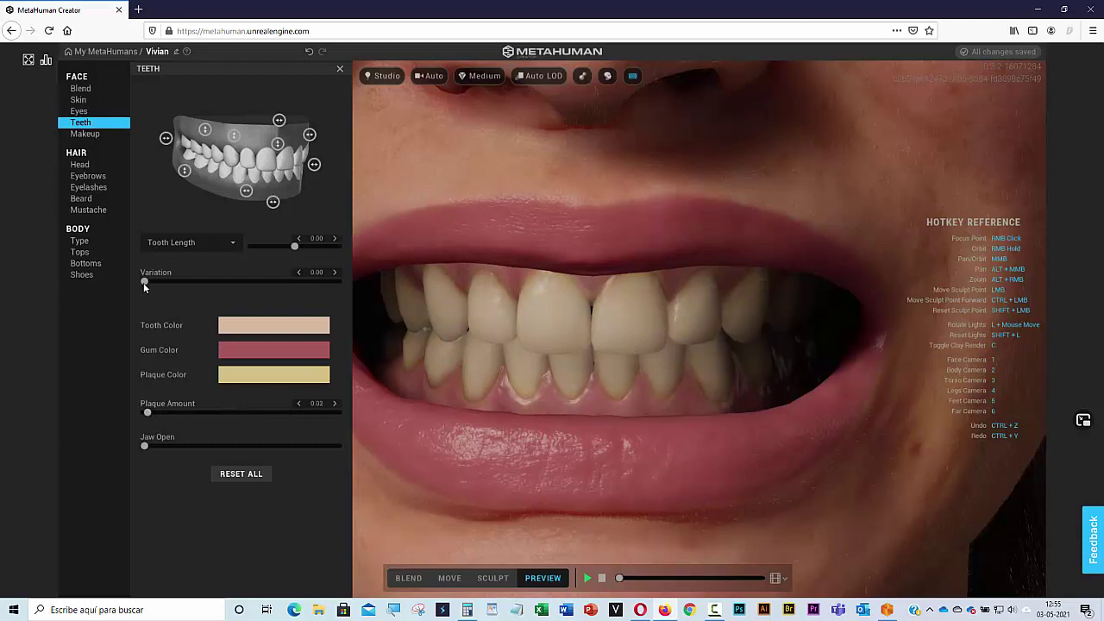
pyautogui.moveTo(162, 283)
pyautogui.mouseDown()
pyautogui.moveTo(186, 283)
pyautogui.moveTo(175, 282)
pyautogui.mouseUp()
pyautogui.moveTo(147, 445); pyautogui.dragTo(191, 444)
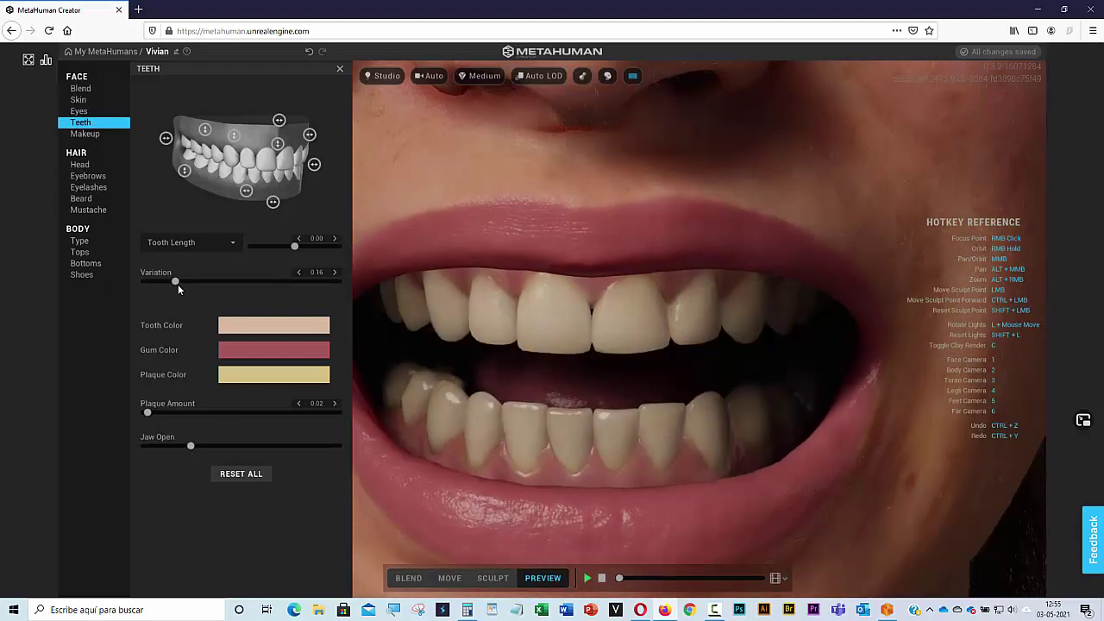
pyautogui.moveTo(177, 282)
pyautogui.mouseDown()
pyautogui.moveTo(258, 285)
pyautogui.moveTo(160, 296)
pyautogui.moveTo(194, 294)
pyautogui.mouseUp()
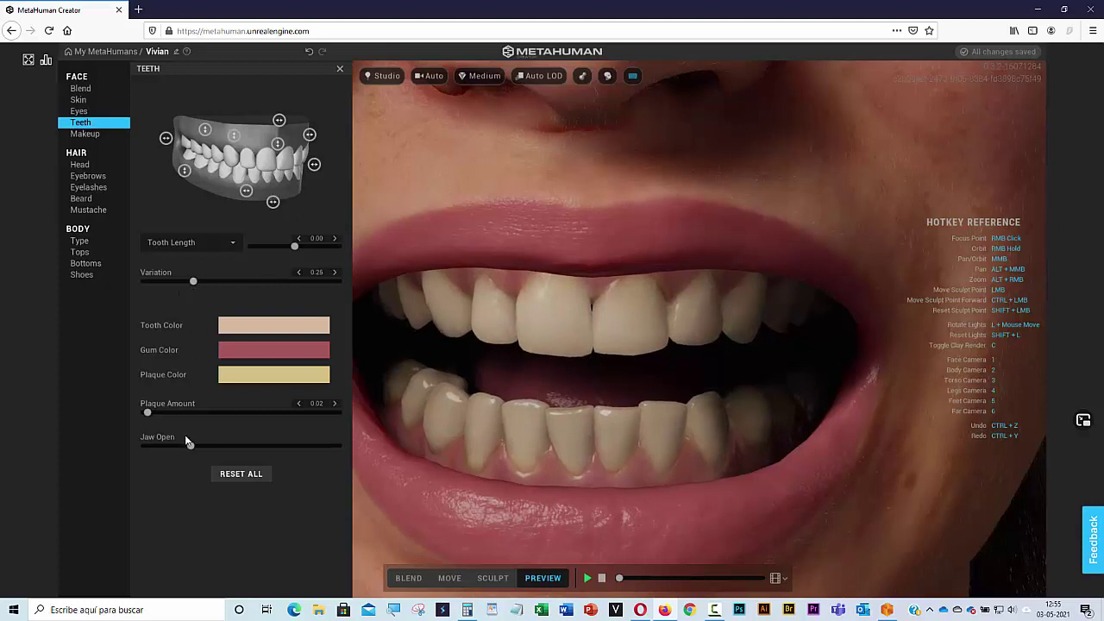
pyautogui.moveTo(192, 444); pyautogui.dragTo(126, 445)
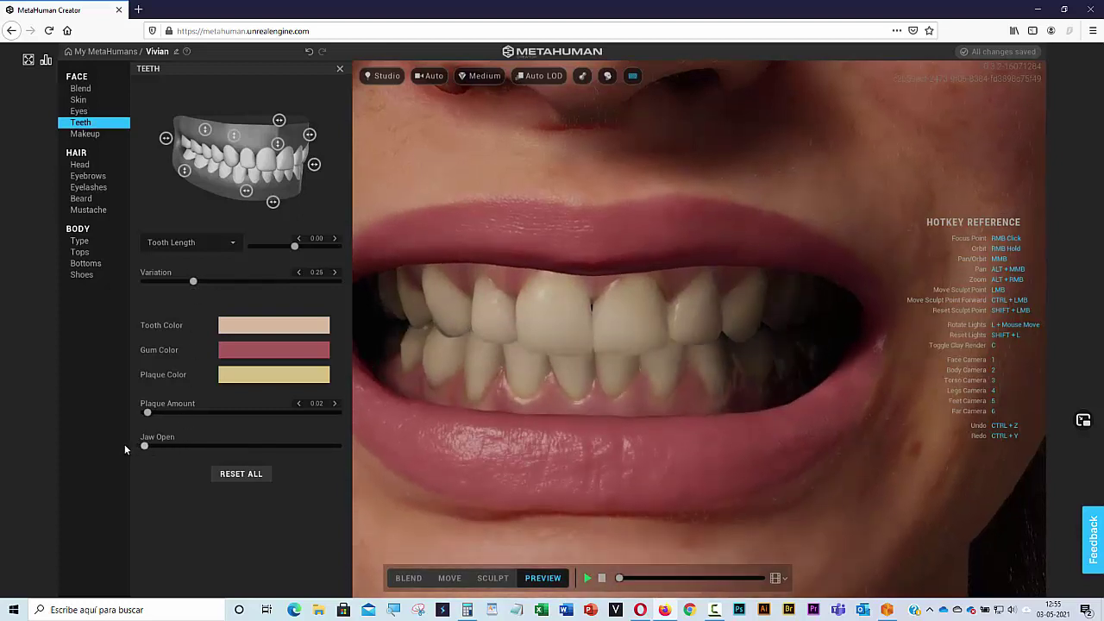
# Set the lip makeup Roughness to 0.45 and Transparency to 0.81
pyautogui.click(86, 136)
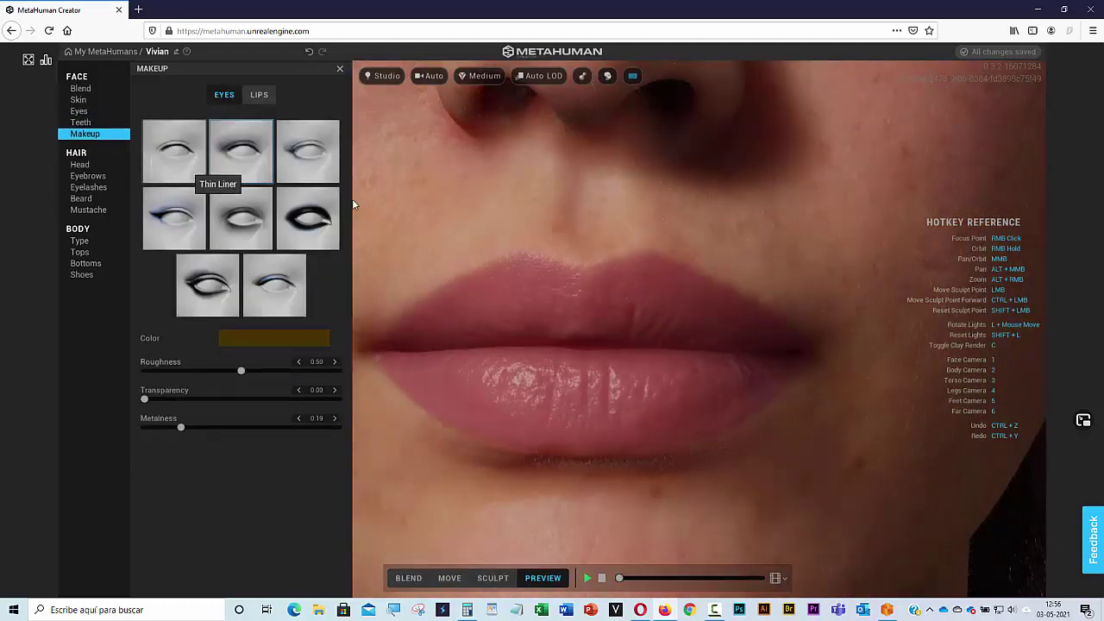
pyautogui.click(261, 95)
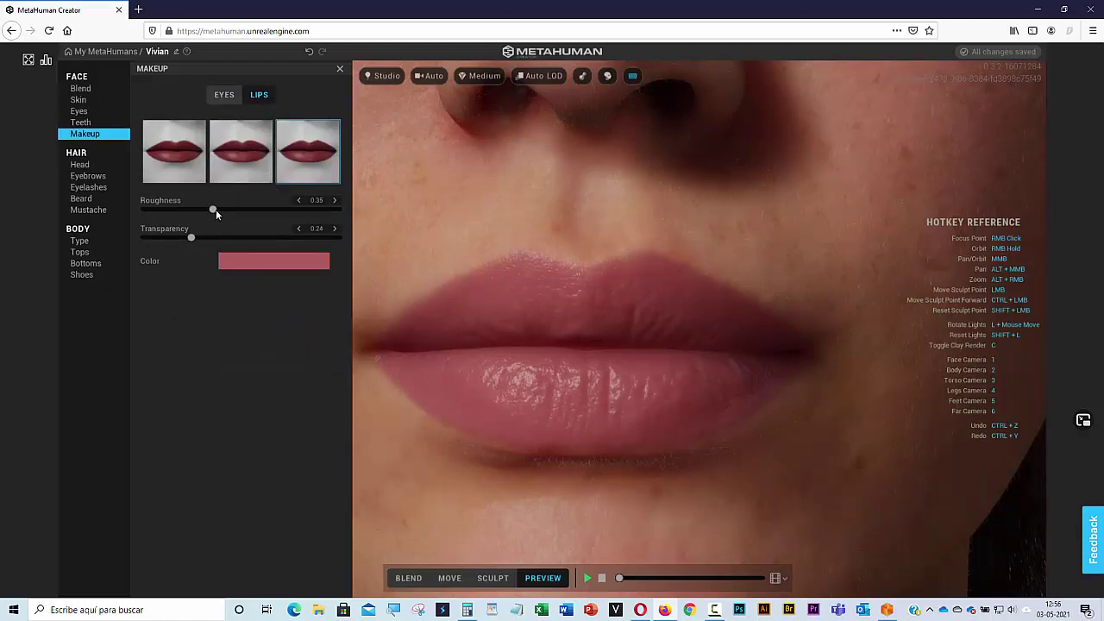
pyautogui.moveTo(216, 209)
pyautogui.mouseDown()
pyautogui.moveTo(279, 209)
pyautogui.moveTo(193, 209)
pyautogui.moveTo(220, 213)
pyautogui.mouseUp()
pyautogui.moveTo(242, 239)
pyautogui.mouseDown()
pyautogui.moveTo(297, 234)
pyautogui.moveTo(159, 238)
pyautogui.mouseUp()
# Make the lipstick purple (3400BF) and more translucent, then frame the face
pyautogui.click(245, 263)
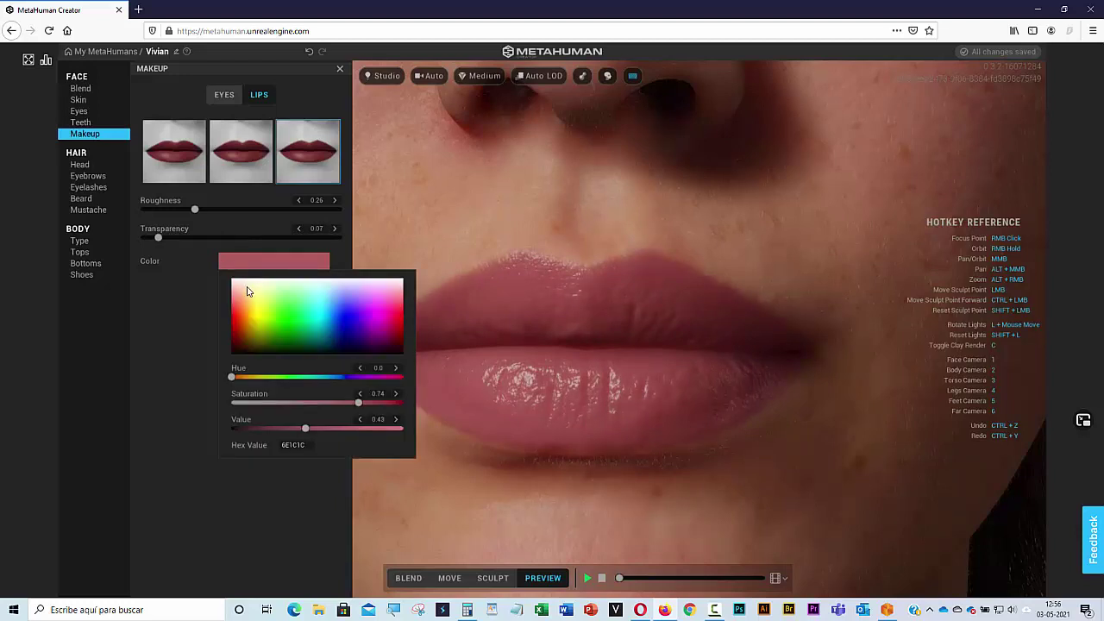
pyautogui.moveTo(247, 290)
pyautogui.mouseDown()
pyautogui.moveTo(232, 334)
pyautogui.moveTo(375, 306)
pyautogui.moveTo(358, 345)
pyautogui.moveTo(353, 329)
pyautogui.mouseUp()
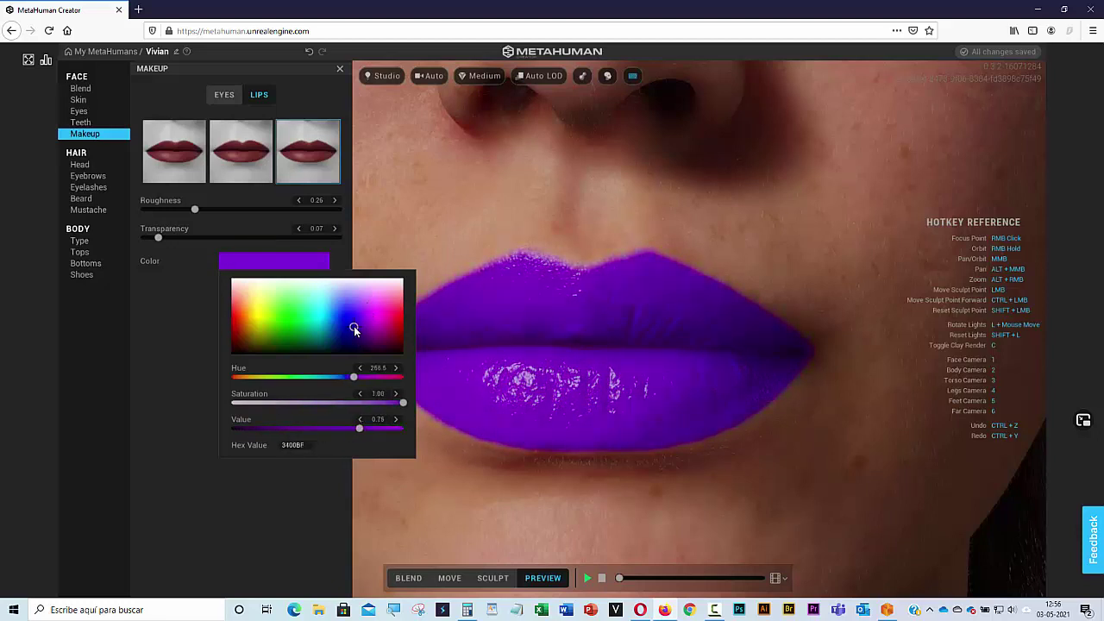
pyautogui.click(185, 327)
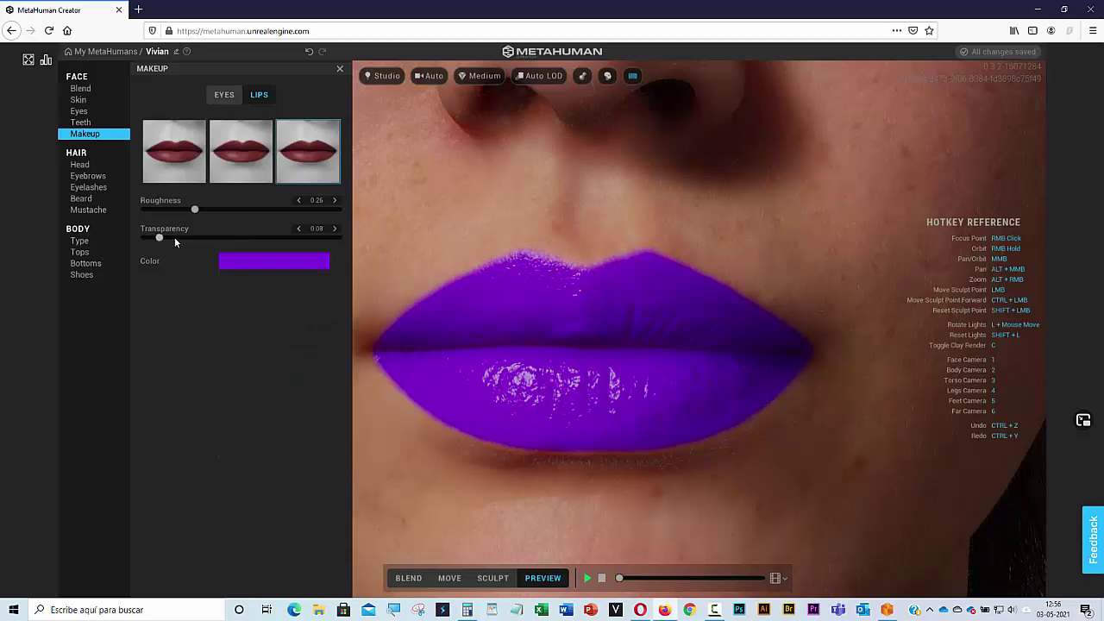
pyautogui.moveTo(174, 237); pyautogui.dragTo(288, 241)
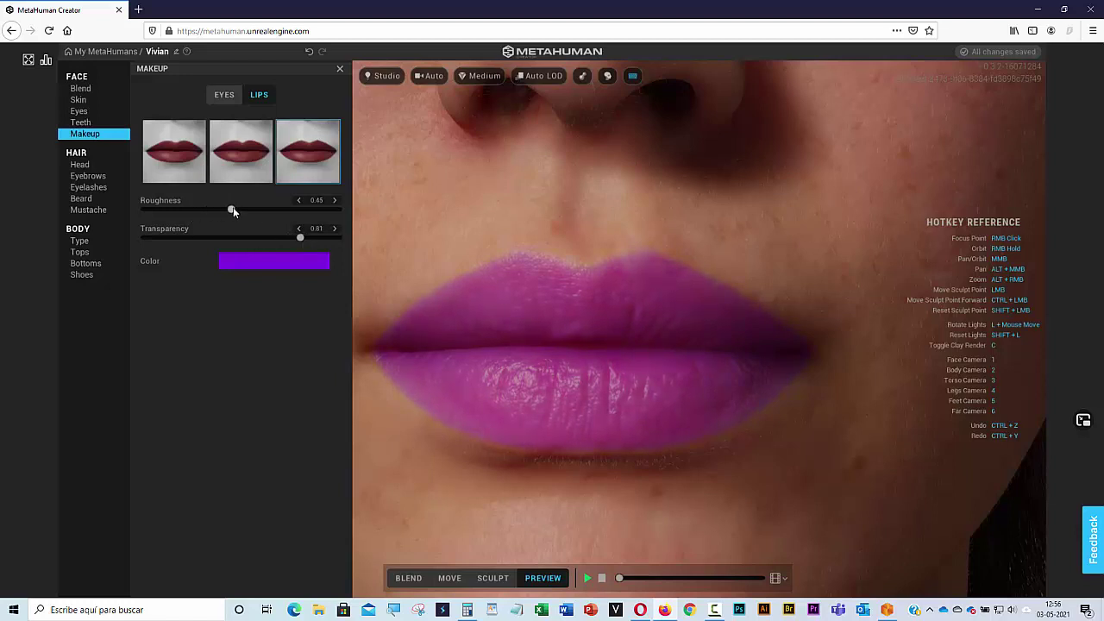
pyautogui.press('1')
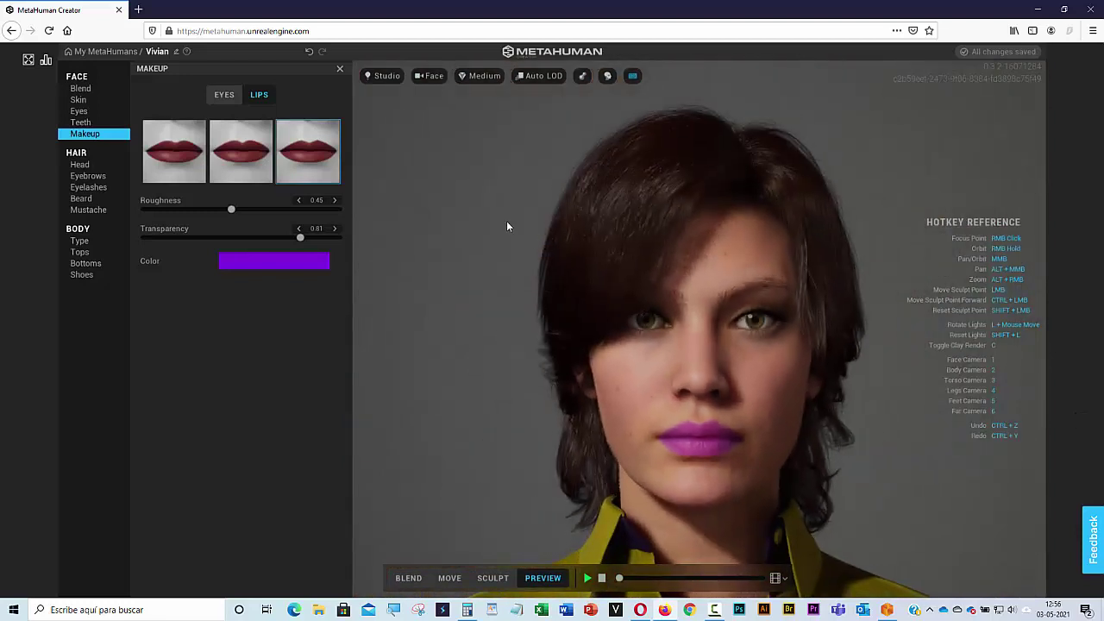
# Apply the Hollywood lip style and recolour it orange-red, FF300D
pyautogui.click(250, 162)
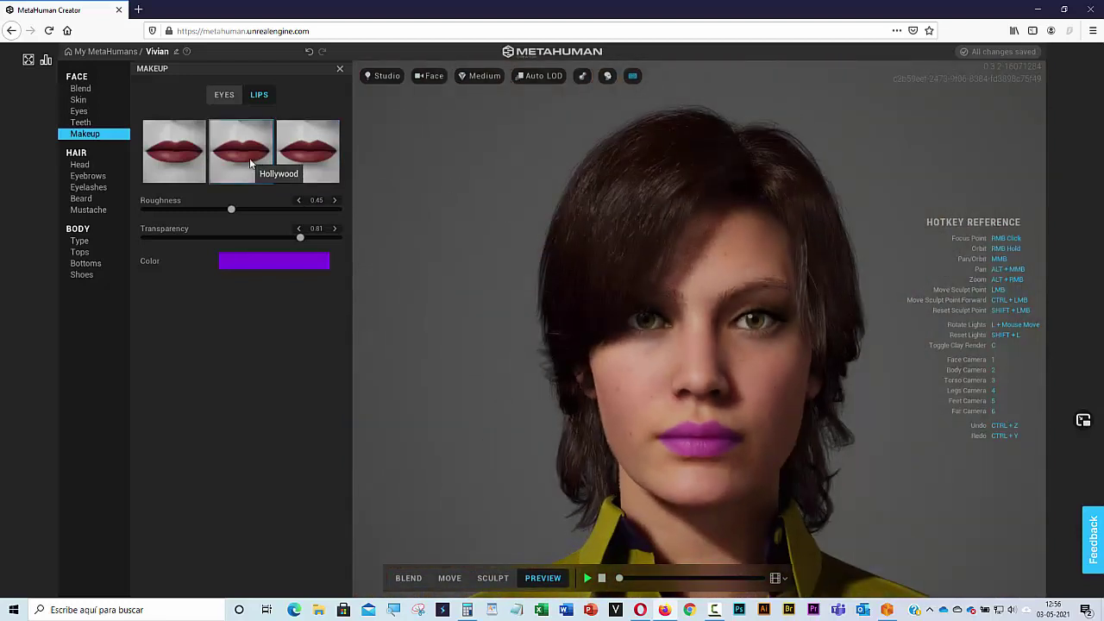
pyautogui.click(255, 264)
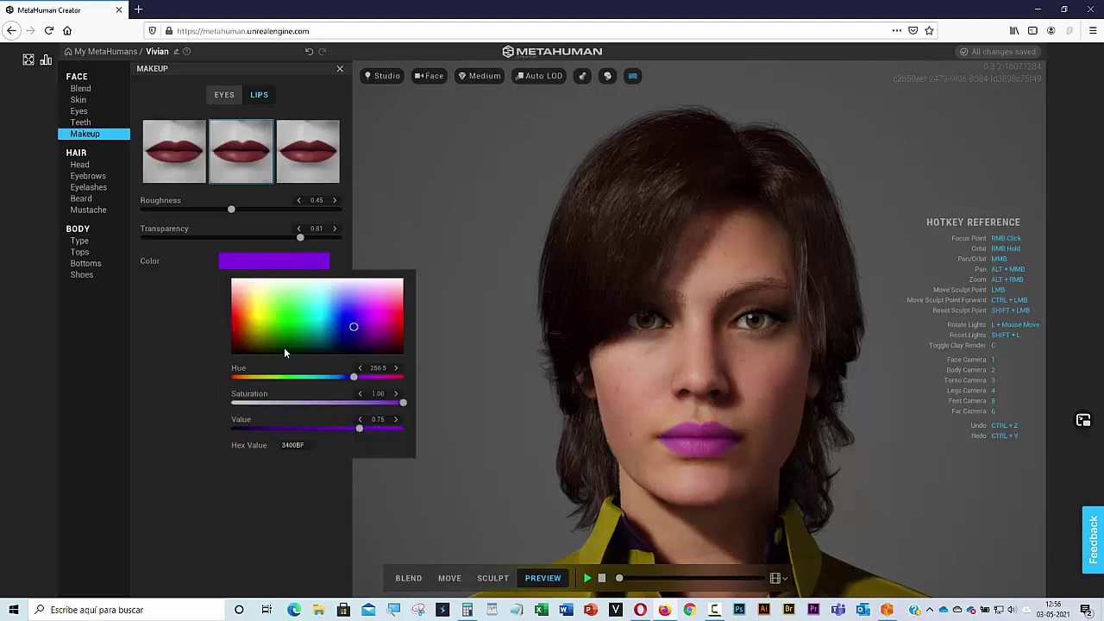
pyautogui.moveTo(256, 327)
pyautogui.mouseDown()
pyautogui.moveTo(234, 316)
pyautogui.moveTo(236, 328)
pyautogui.moveTo(238, 316)
pyautogui.mouseUp()
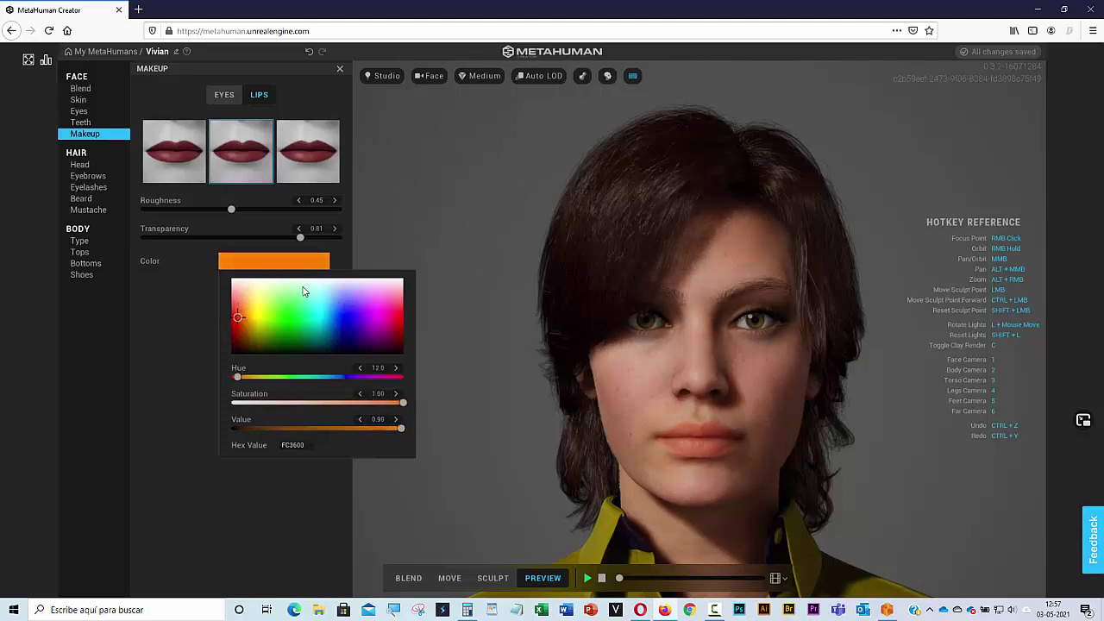
pyautogui.moveTo(244, 320); pyautogui.dragTo(231, 316)
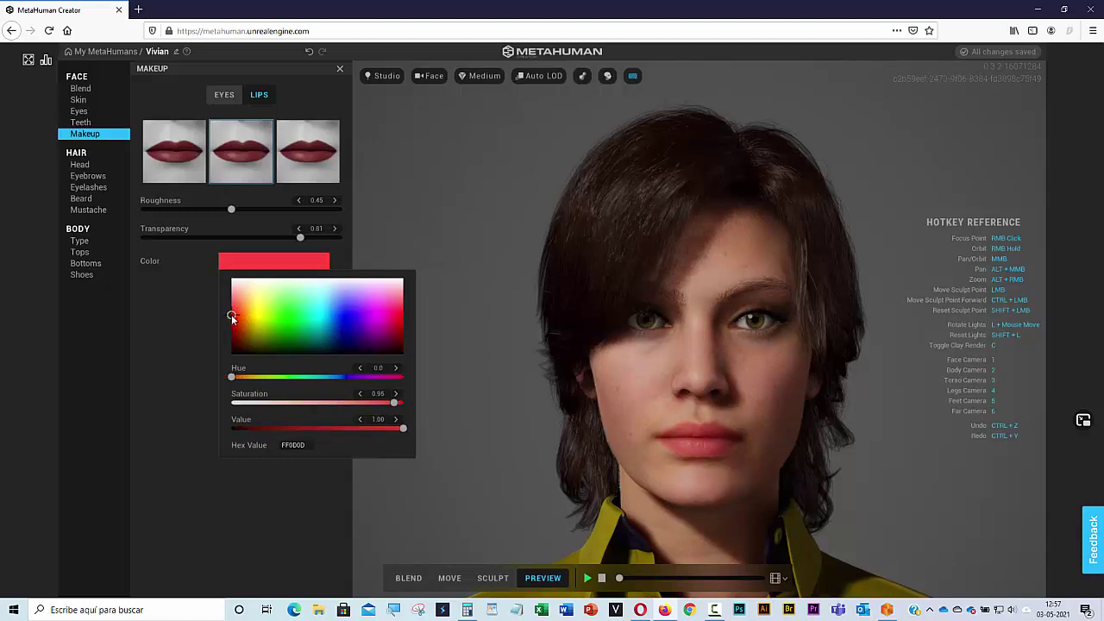
pyautogui.moveTo(231, 316); pyautogui.dragTo(237, 317)
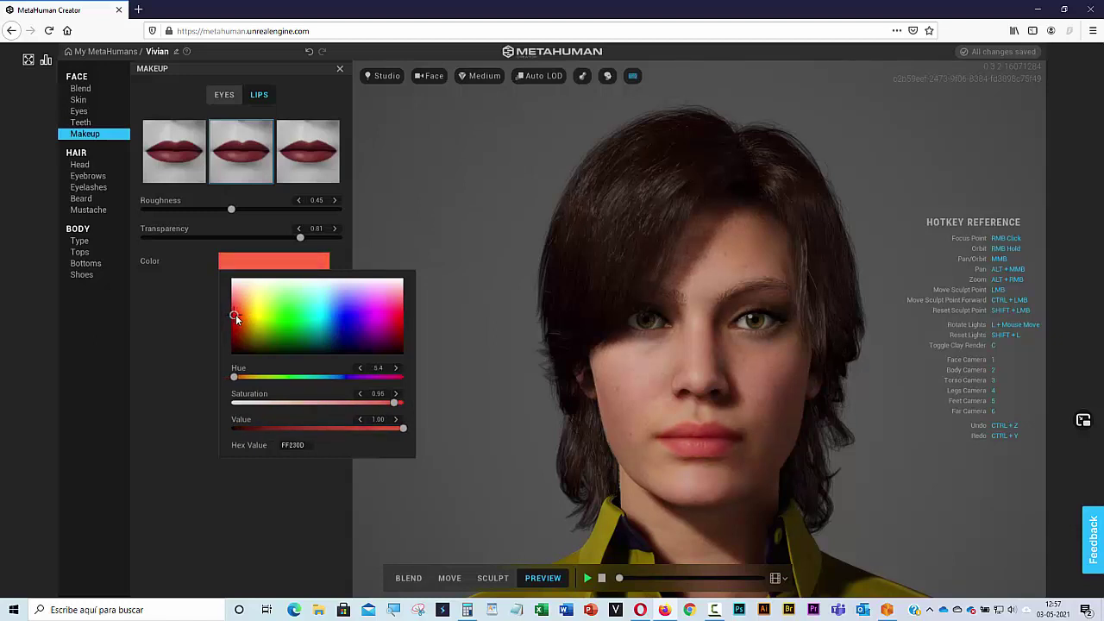
pyautogui.click(159, 413)
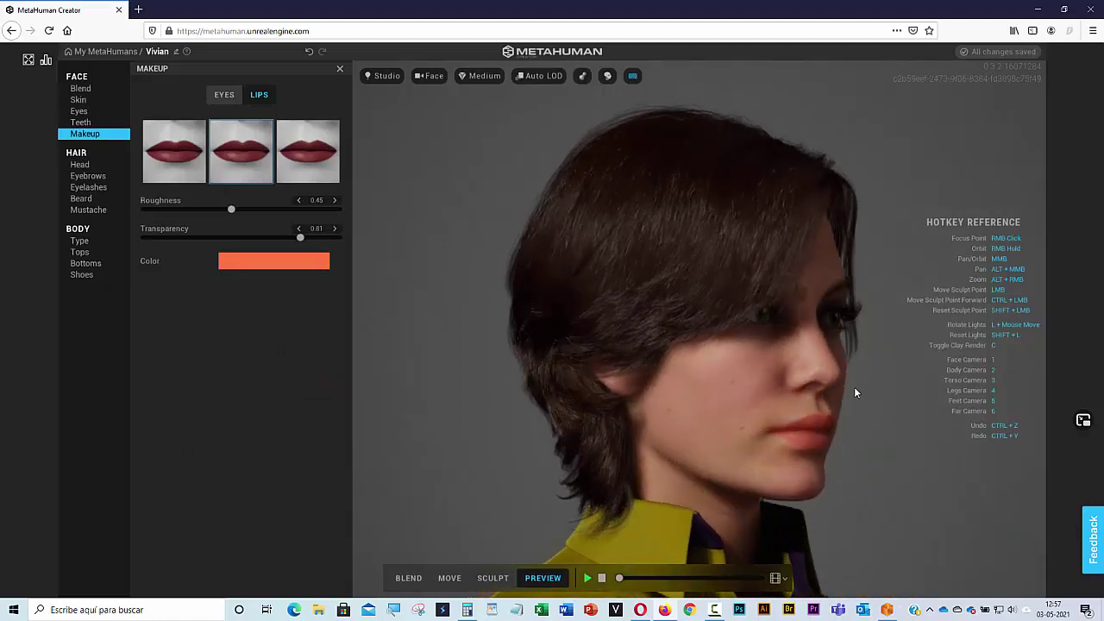
# Try Dramatic Smudge, Classic Bar and Cat Eye eye makeup, then settle on a subtler preset
pyautogui.click(225, 95)
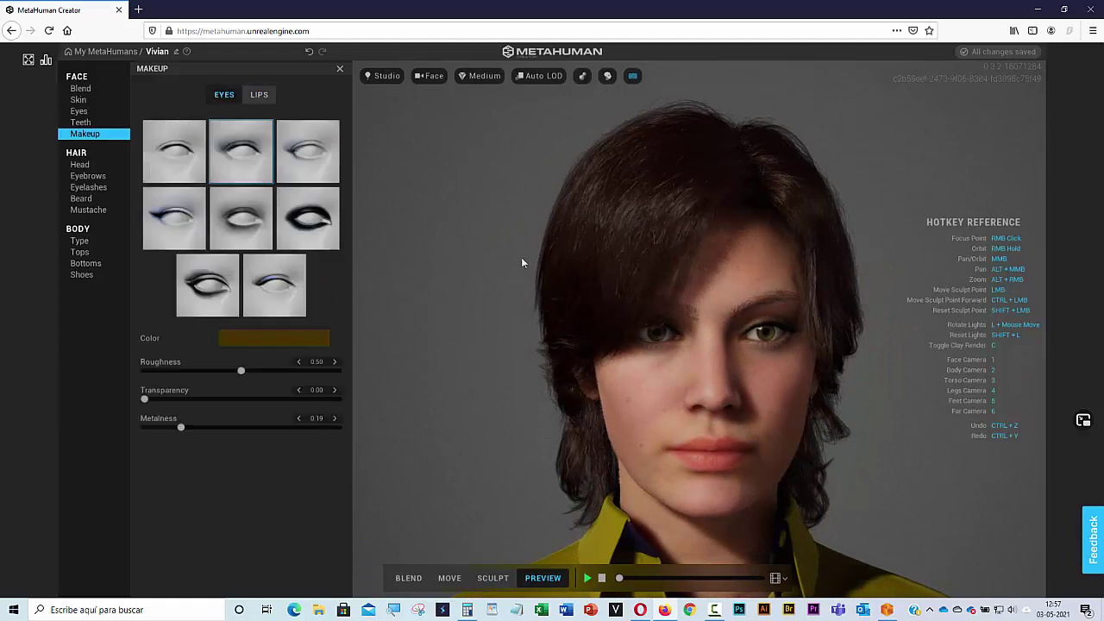
pyautogui.scroll(5, 763, 322)
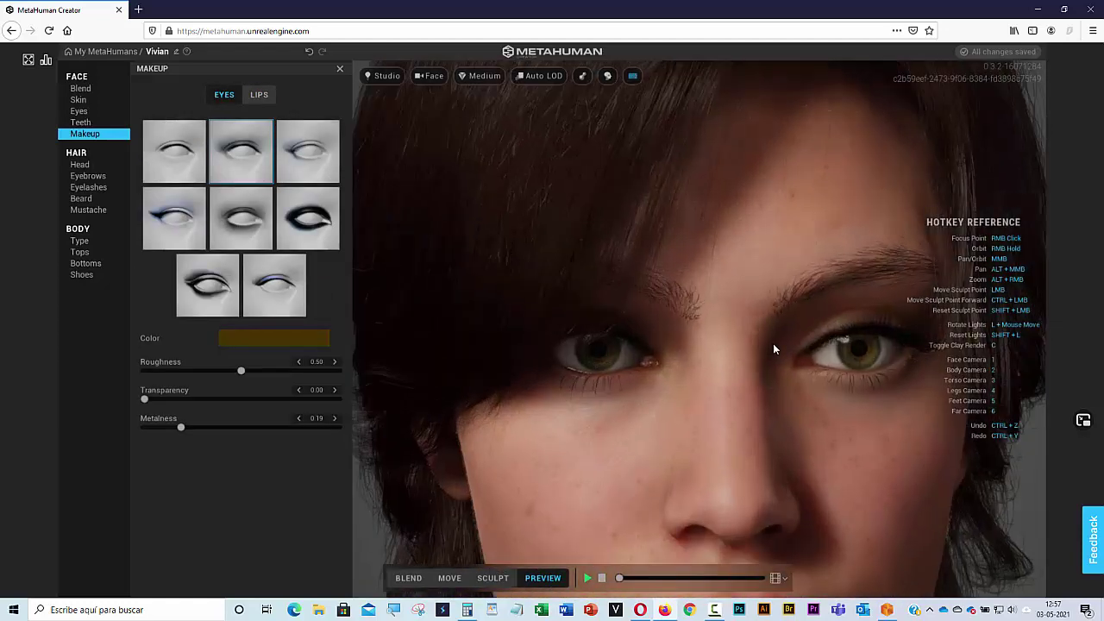
pyautogui.click(319, 226)
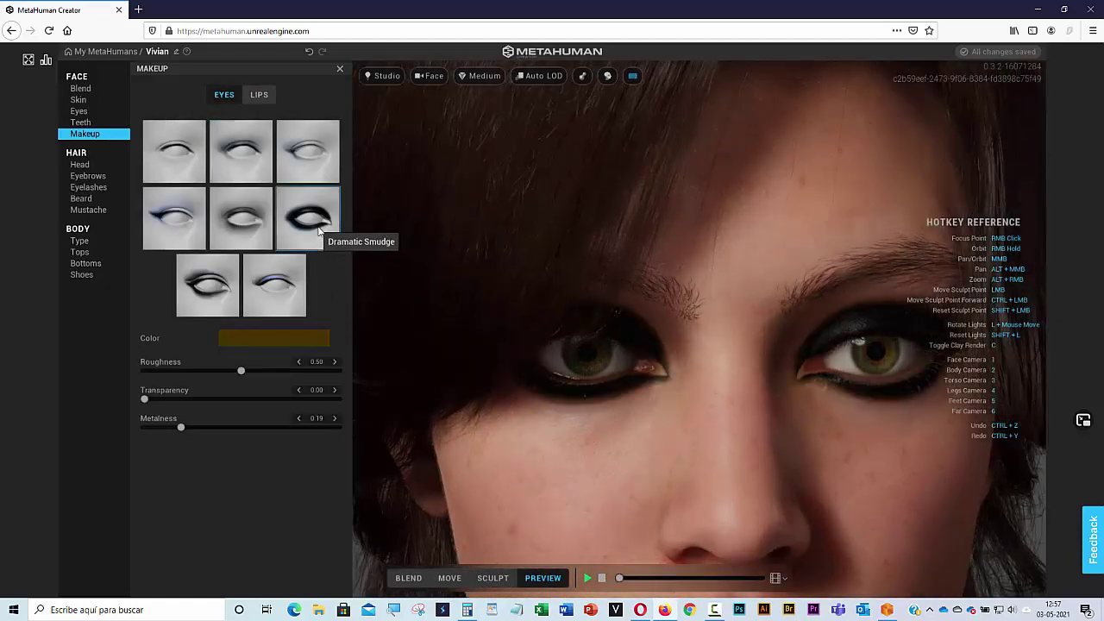
pyautogui.click(264, 298)
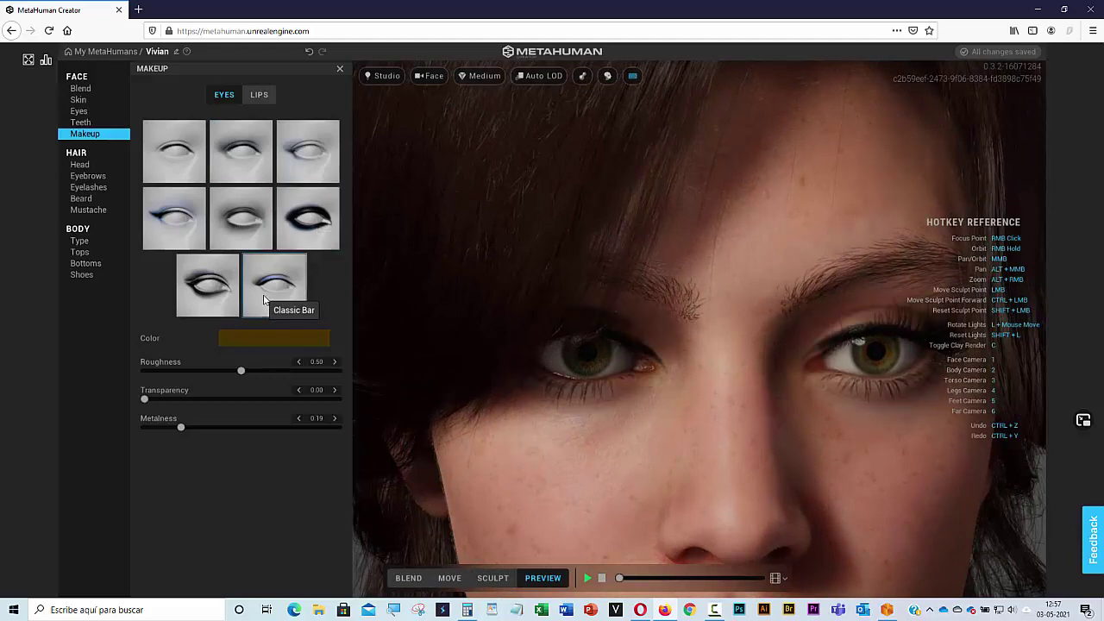
pyautogui.click(172, 227)
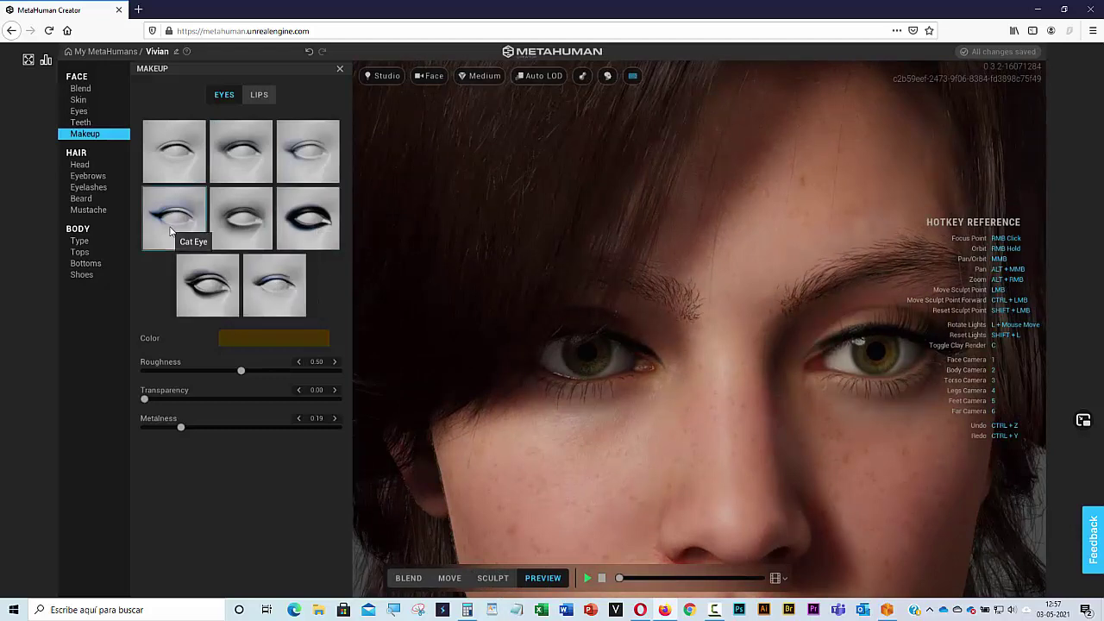
pyautogui.click(176, 152)
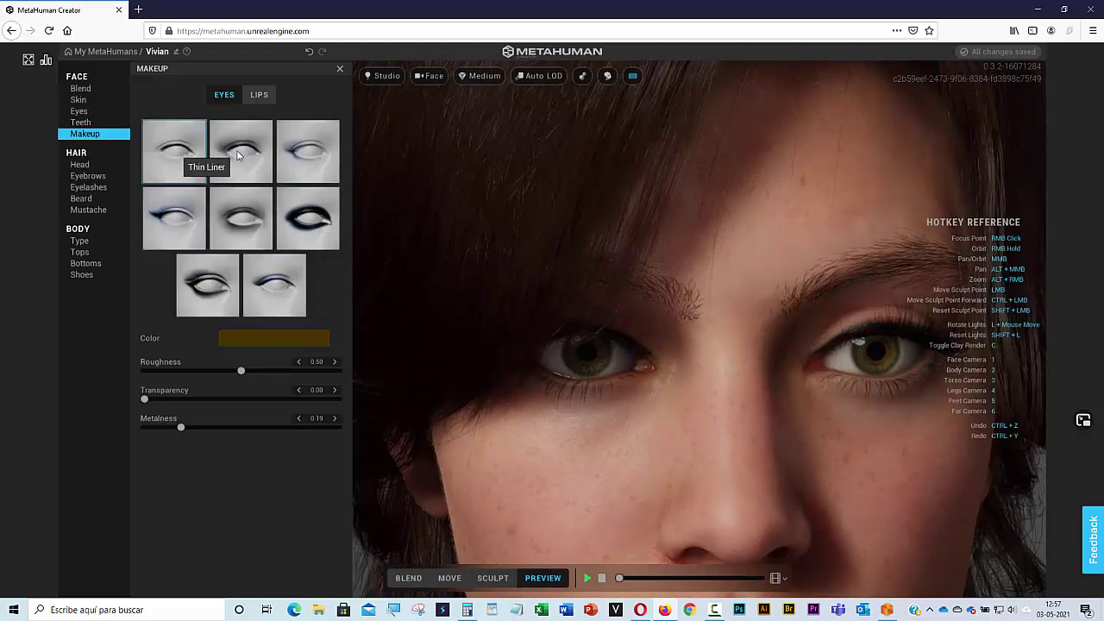
pyautogui.click(247, 156)
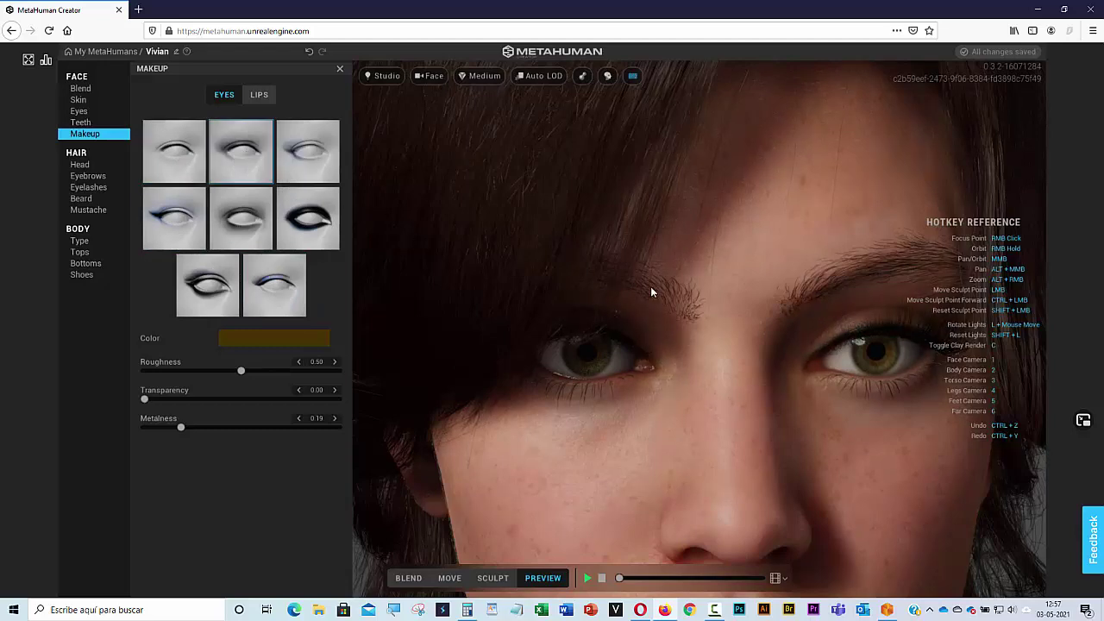
pyautogui.press('1')
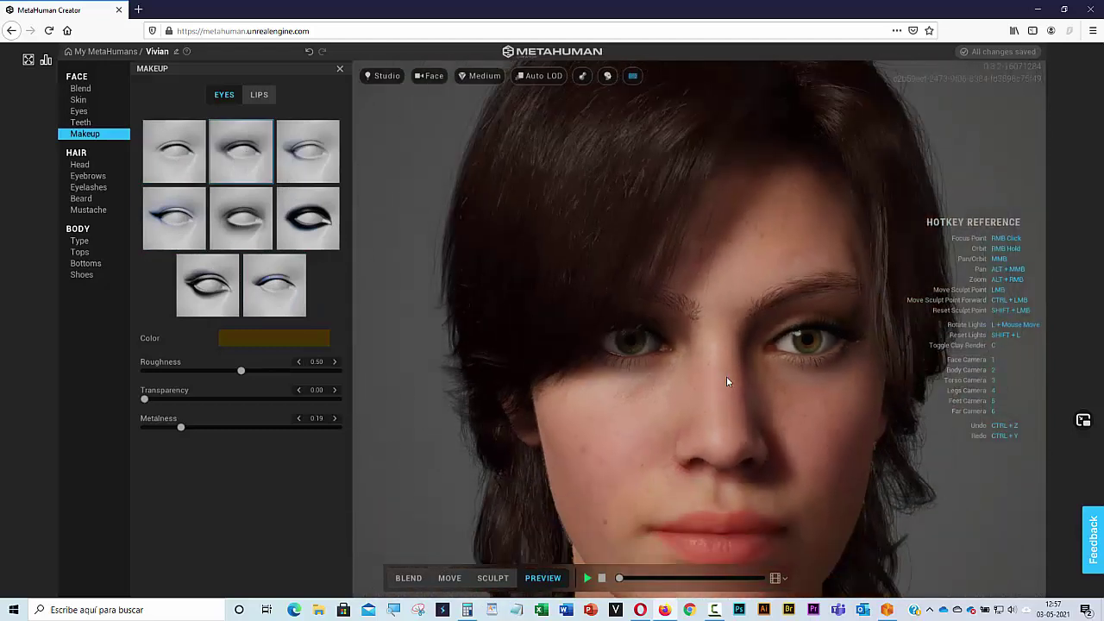
# Turn the face to a three-quarter view and play the Face ROM animation
pyautogui.moveTo(760, 407)
pyautogui.mouseDown(button='right')
pyautogui.moveTo(606, 369)
pyautogui.moveTo(561, 344)
pyautogui.moveTo(544, 361)
pyautogui.moveTo(584, 471)
pyautogui.mouseUp(button='right')
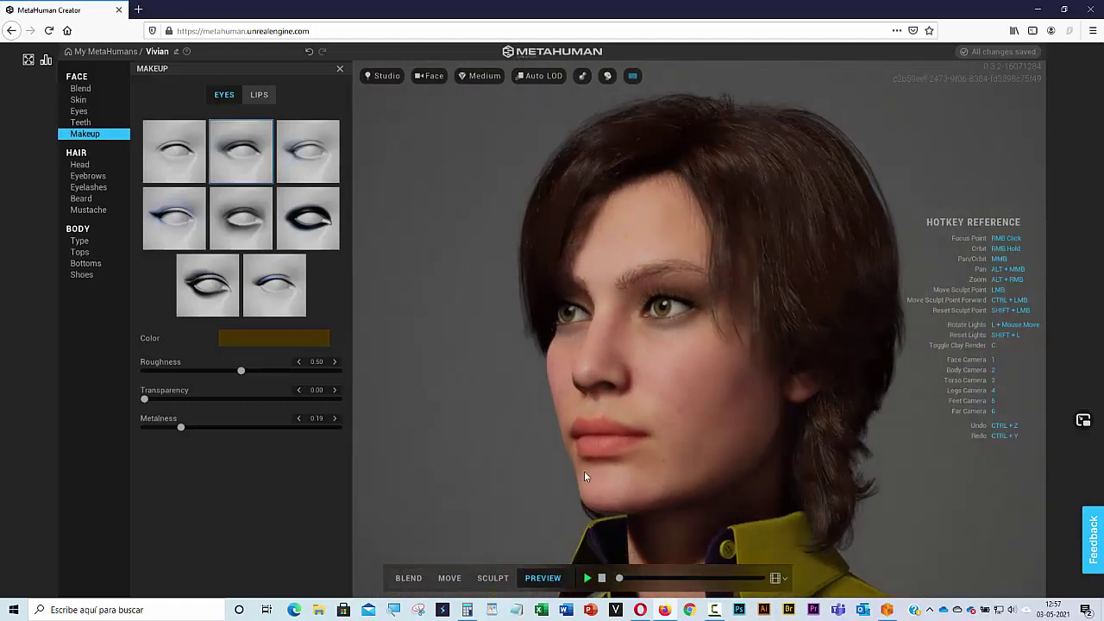
pyautogui.click(775, 578)
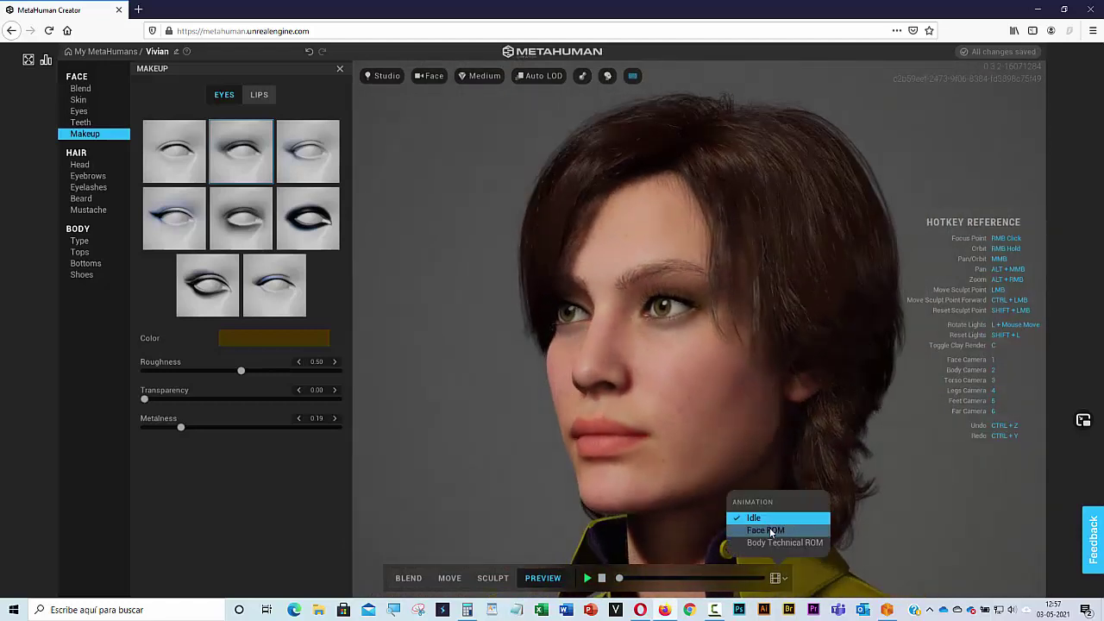
pyautogui.click(767, 531)
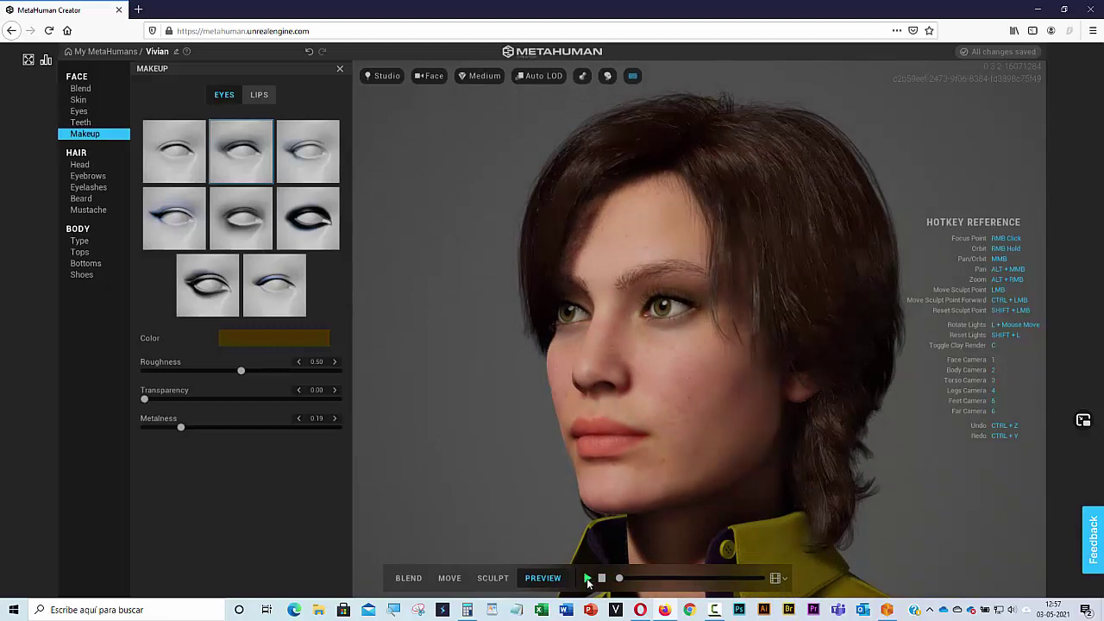
pyautogui.click(588, 579)
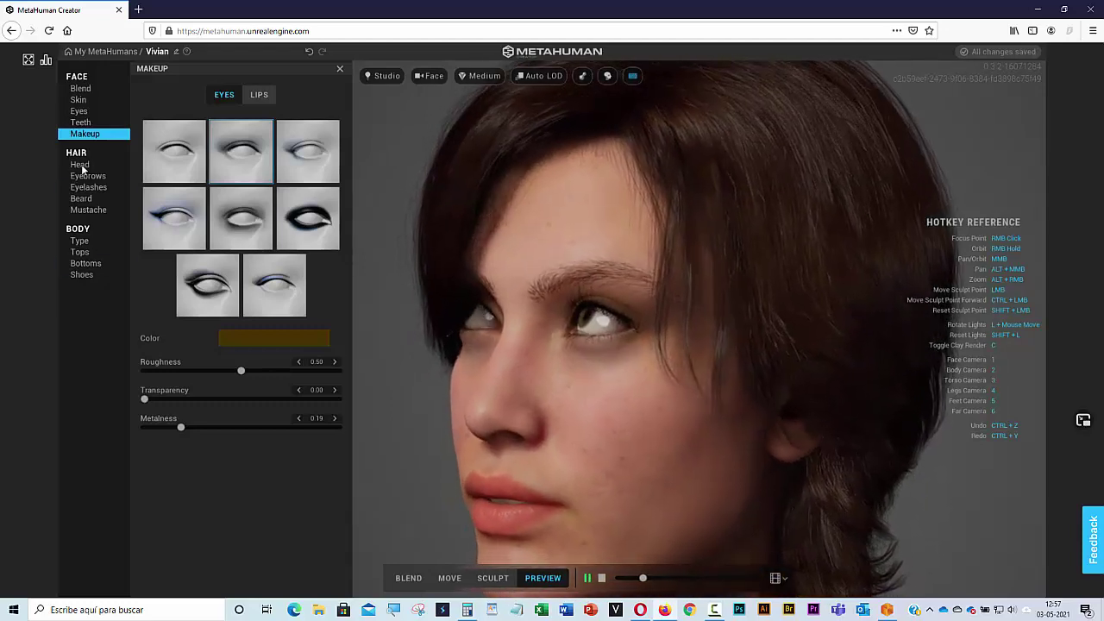
# Stop the animation and raise the freckle Density to 0.69 with adjusted Strength
pyautogui.click(79, 101)
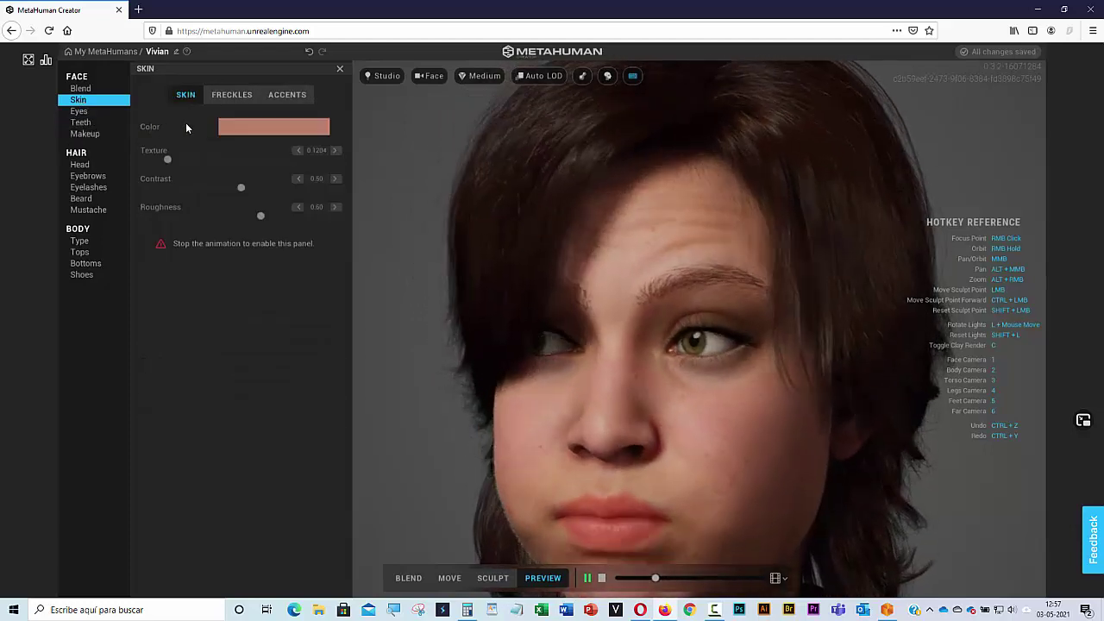
pyautogui.click(227, 95)
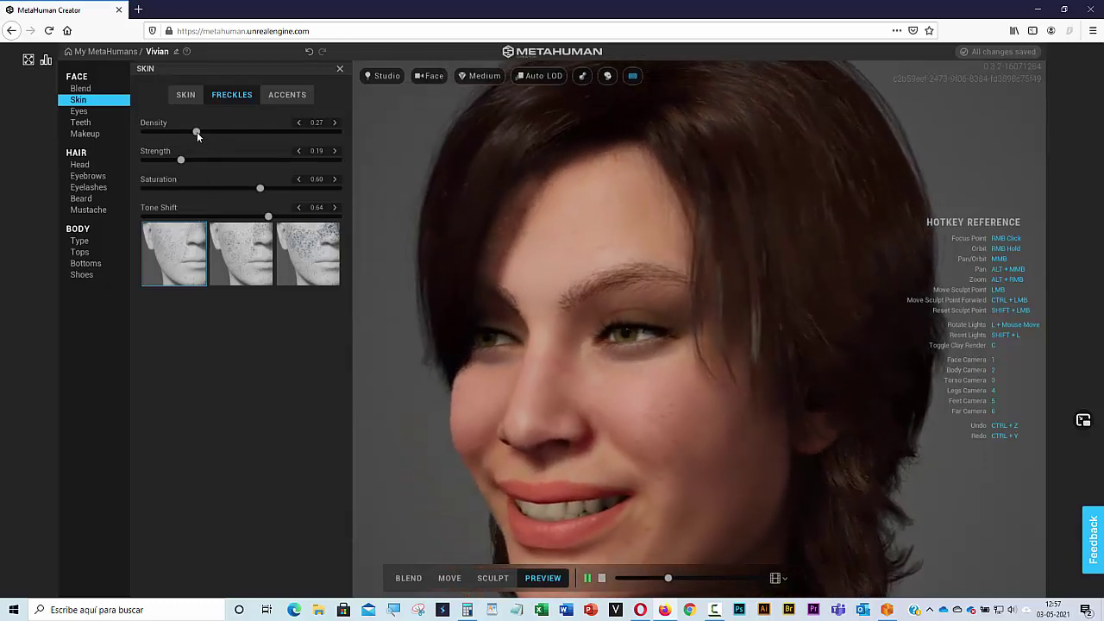
pyautogui.click(601, 580)
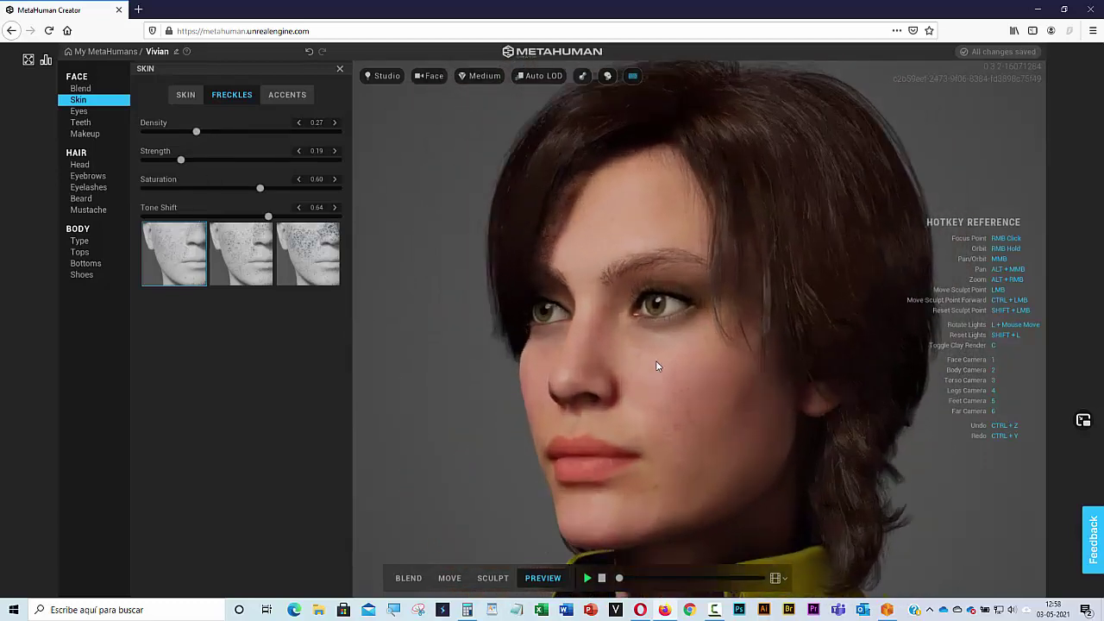
pyautogui.scroll(3, 656, 367)
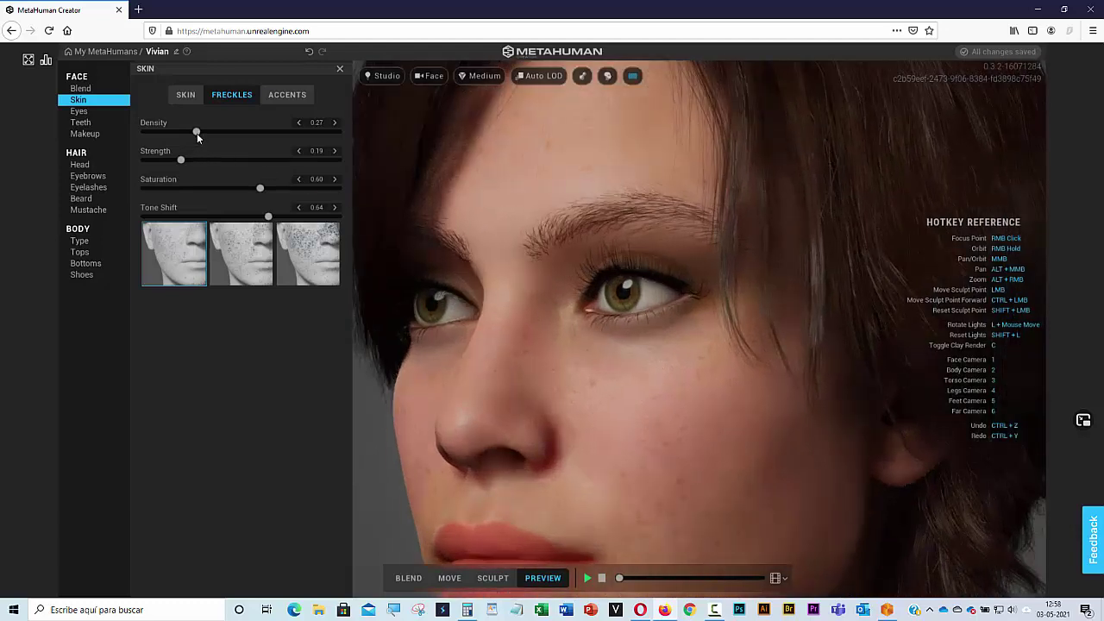
pyautogui.moveTo(197, 132); pyautogui.dragTo(230, 132)
pyautogui.moveTo(280, 138); pyautogui.dragTo(277, 132)
pyautogui.moveTo(182, 160)
pyautogui.mouseDown()
pyautogui.moveTo(290, 160)
pyautogui.moveTo(198, 161)
pyautogui.moveTo(193, 186)
pyautogui.moveTo(269, 189)
pyautogui.moveTo(317, 216)
pyautogui.moveTo(196, 217)
pyautogui.moveTo(250, 216)
pyautogui.mouseUp()
# Set freckle Tone Shift to 0.64 and Strength to 0.15, keeping the lightest freckle pattern
pyautogui.click(301, 216)
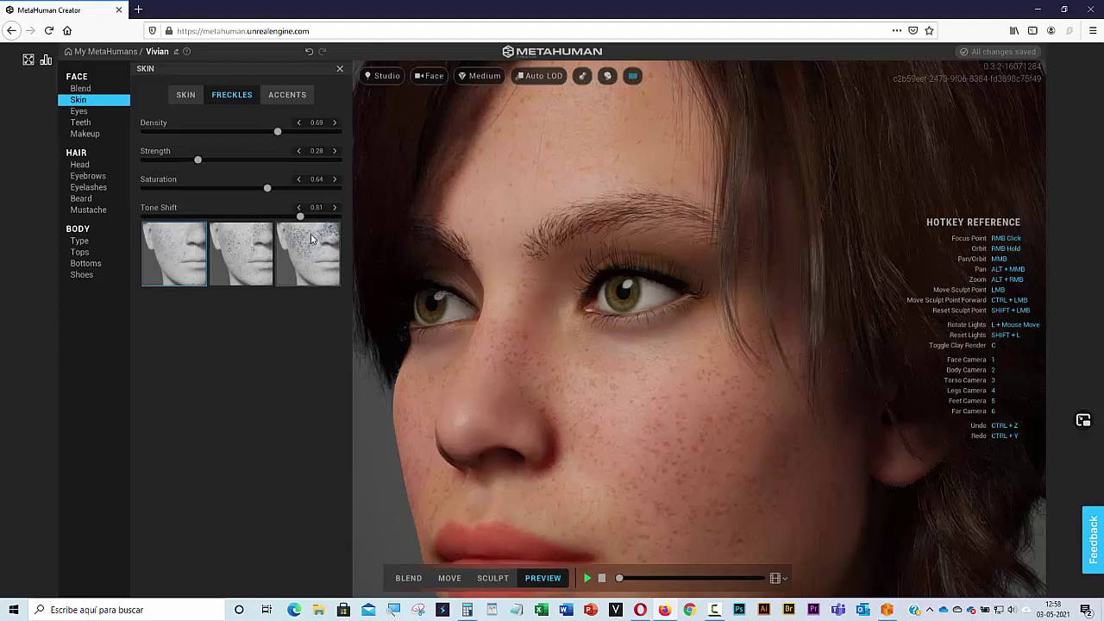
pyautogui.click(313, 239)
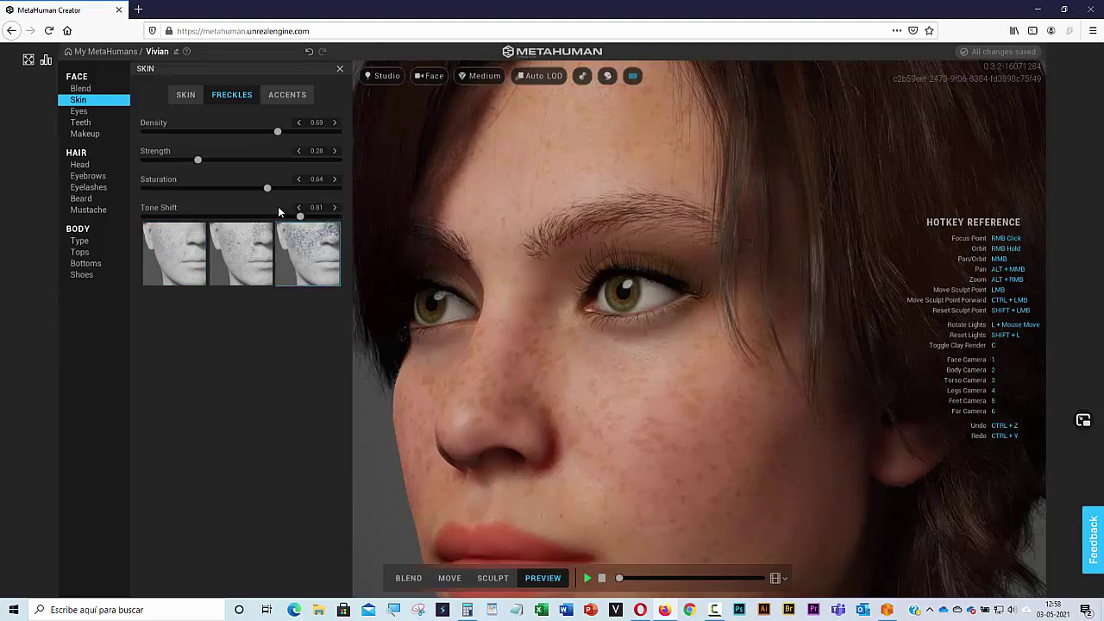
pyautogui.moveTo(300, 217); pyautogui.dragTo(276, 217)
pyautogui.moveTo(198, 161); pyautogui.dragTo(173, 160)
pyautogui.click(173, 243)
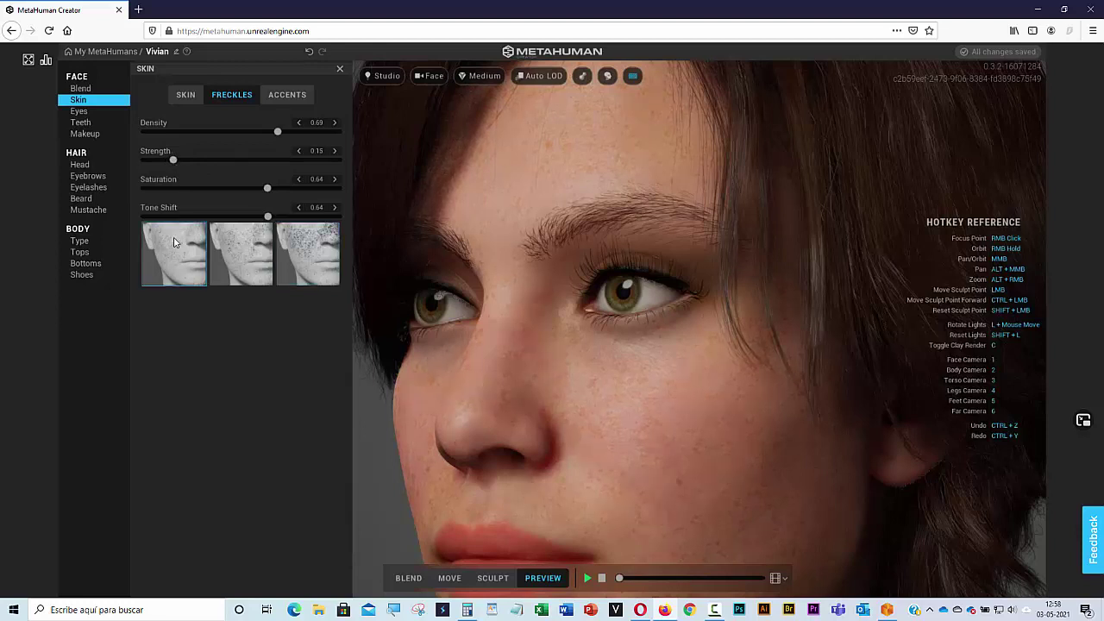
# Lower the facial accent Redness to 0.28, then go back to the base skin settings
pyautogui.click(288, 96)
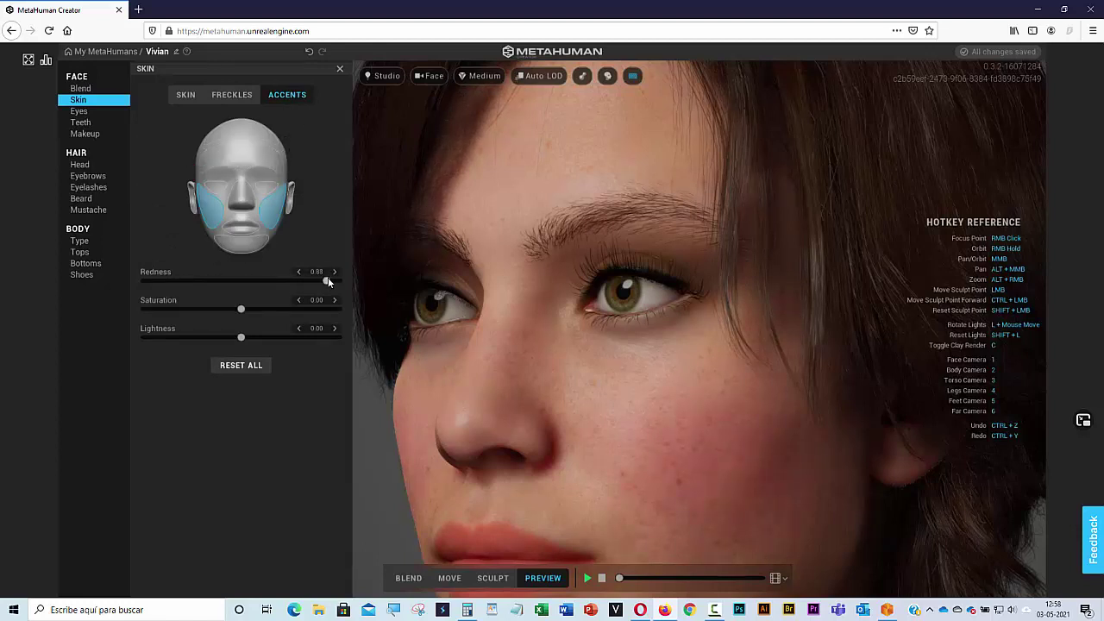
pyautogui.moveTo(328, 281)
pyautogui.mouseDown()
pyautogui.moveTo(143, 283)
pyautogui.moveTo(269, 280)
pyautogui.mouseUp()
pyautogui.moveTo(604, 341); pyautogui.dragTo(717, 340, button='right')
pyautogui.scroll(-5, 717, 340)
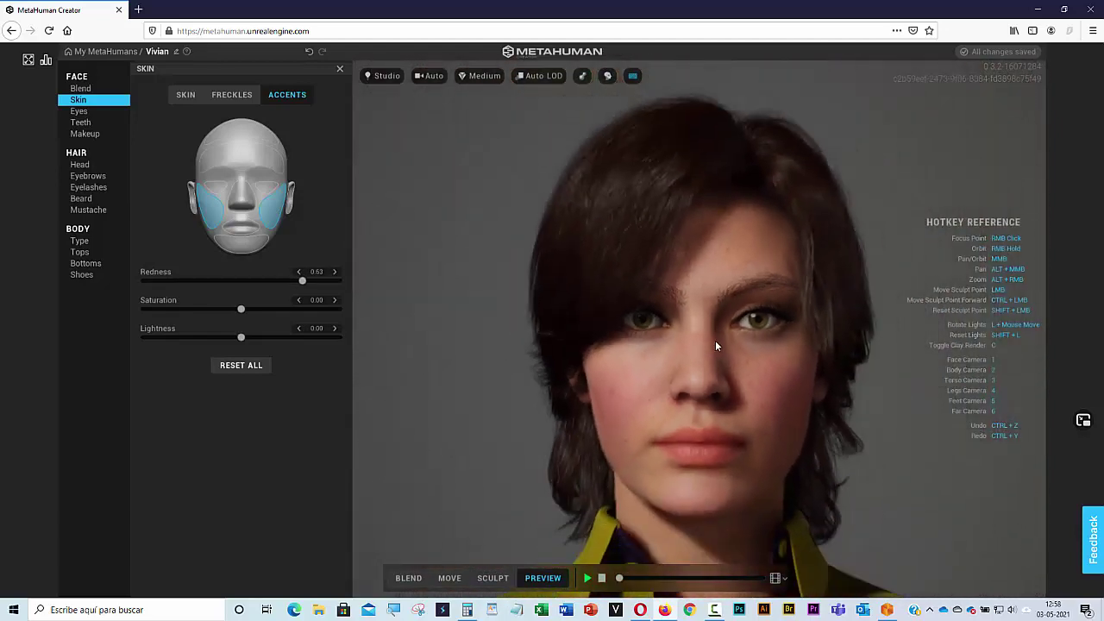
pyautogui.click(268, 282)
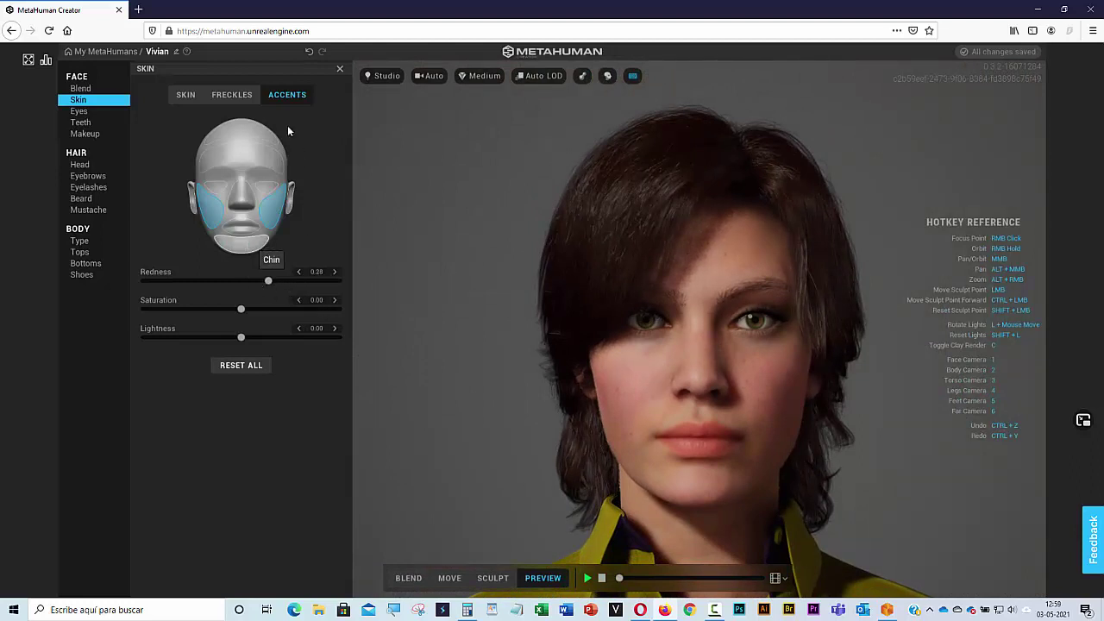
pyautogui.click(185, 98)
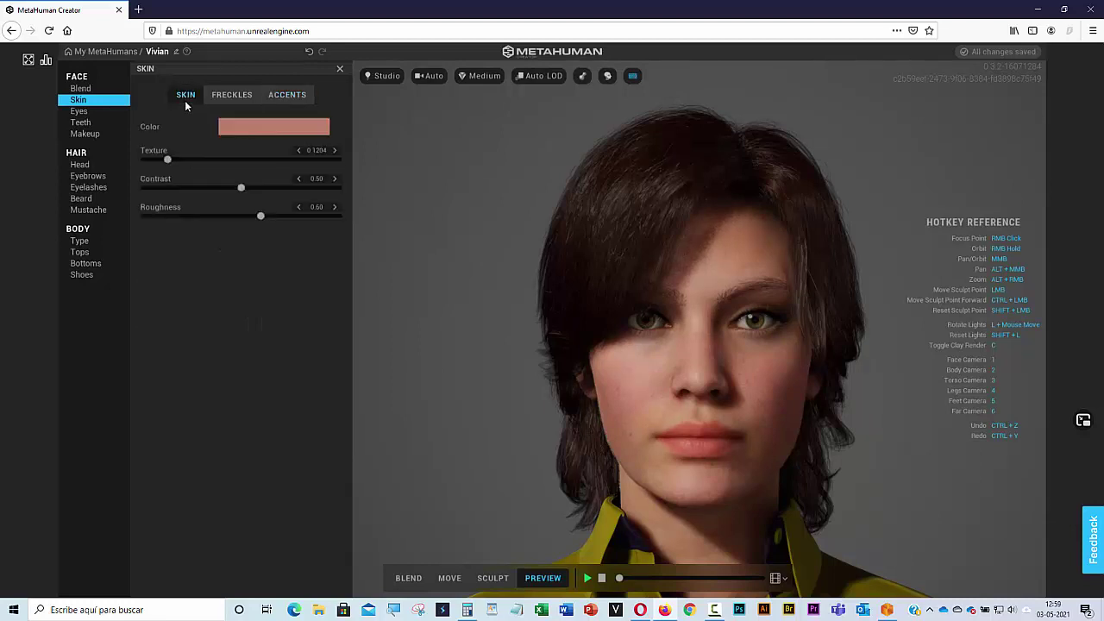
# Shift the base skin tone, set Contrast to 0.36 and Roughness to 0.81
pyautogui.click(275, 132)
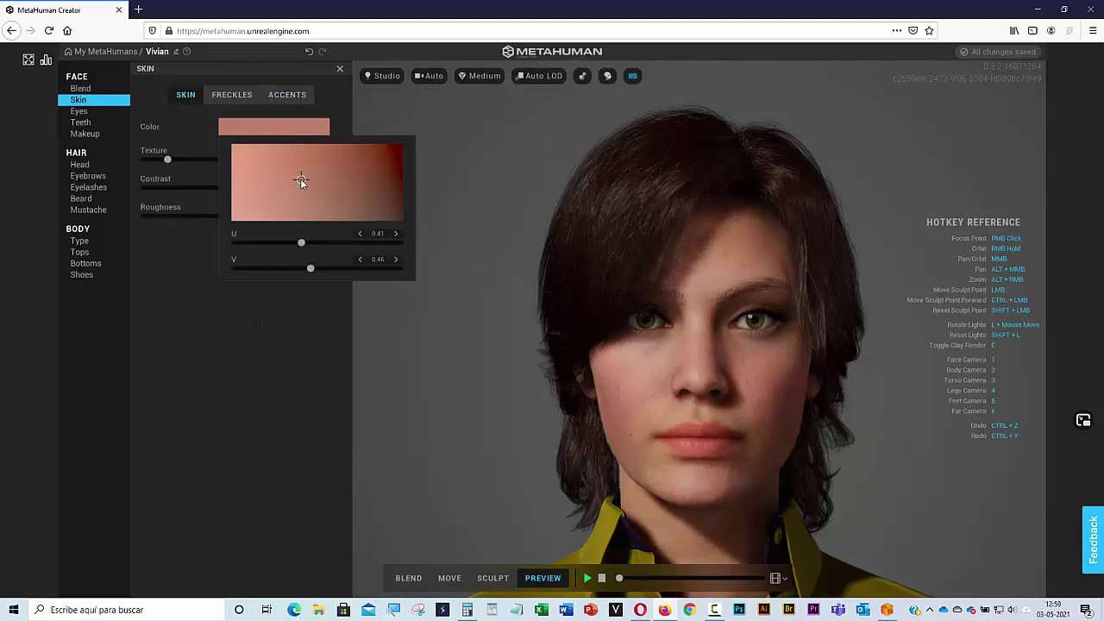
pyautogui.moveTo(301, 180)
pyautogui.mouseDown()
pyautogui.moveTo(360, 155)
pyautogui.moveTo(299, 148)
pyautogui.moveTo(281, 203)
pyautogui.moveTo(331, 187)
pyautogui.moveTo(302, 155)
pyautogui.mouseUp()
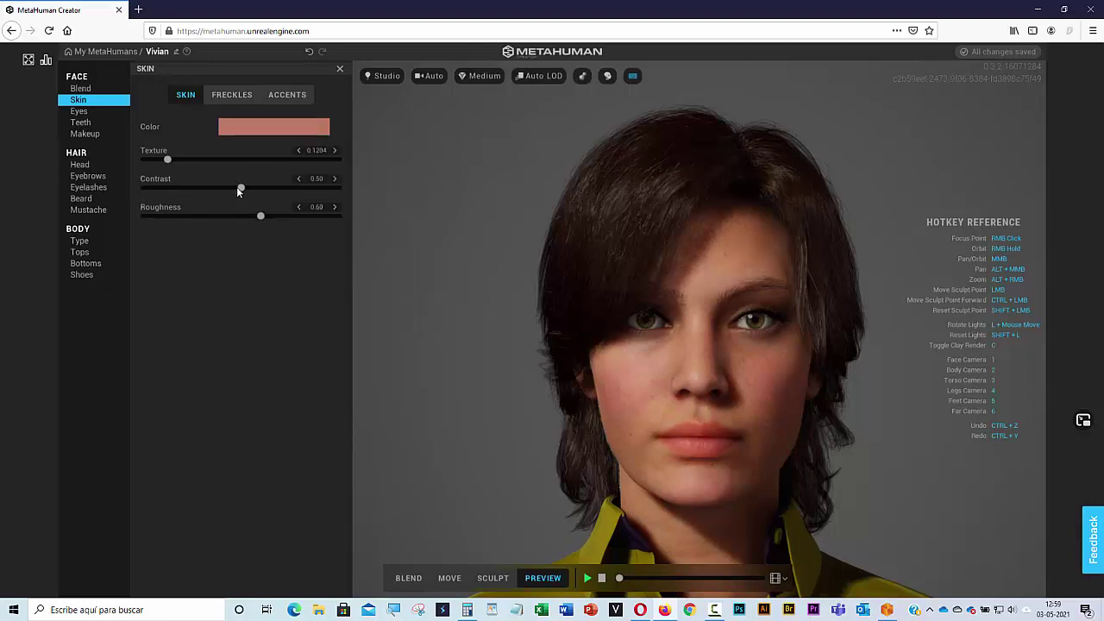
pyautogui.click(280, 187)
pyautogui.moveTo(222, 192); pyautogui.dragTo(215, 193)
pyautogui.scroll(5, 696, 361)
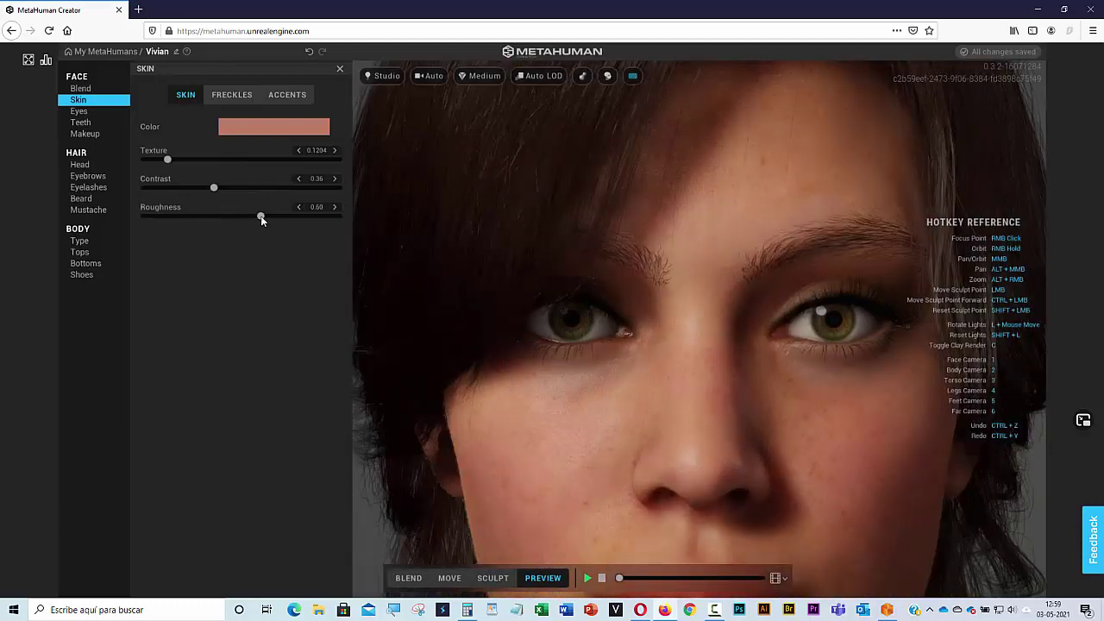
pyautogui.moveTo(261, 215); pyautogui.dragTo(187, 217)
pyautogui.moveTo(258, 215); pyautogui.dragTo(321, 217)
pyautogui.scroll(-3, 676, 363)
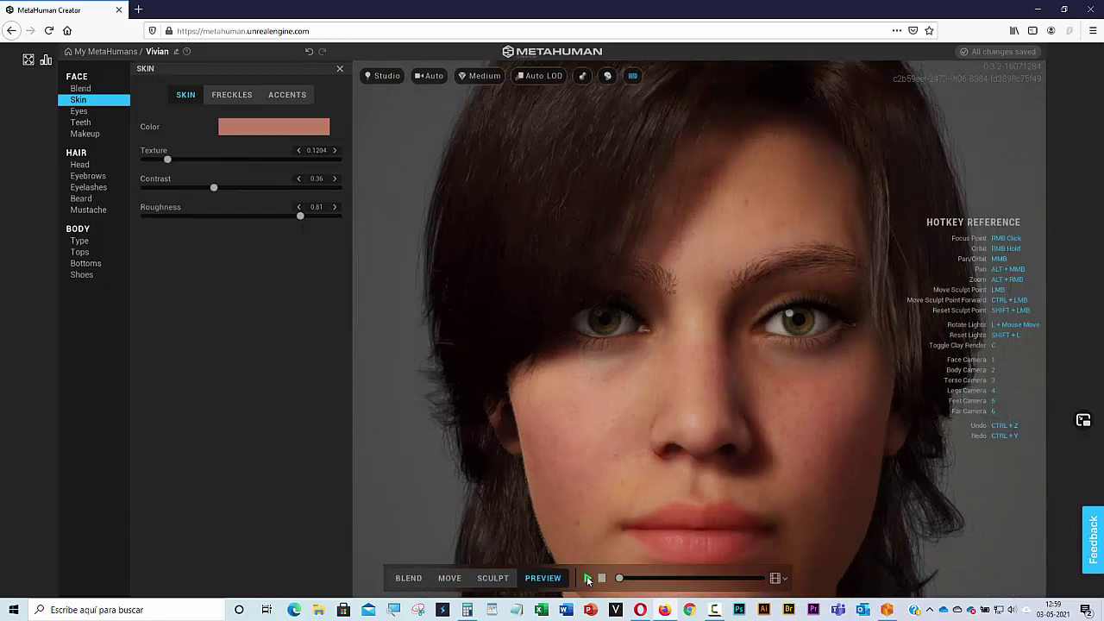
# Preview the skin in motion and set skin Texture to about 0.10 for a smooth complexion
pyautogui.click(588, 579)
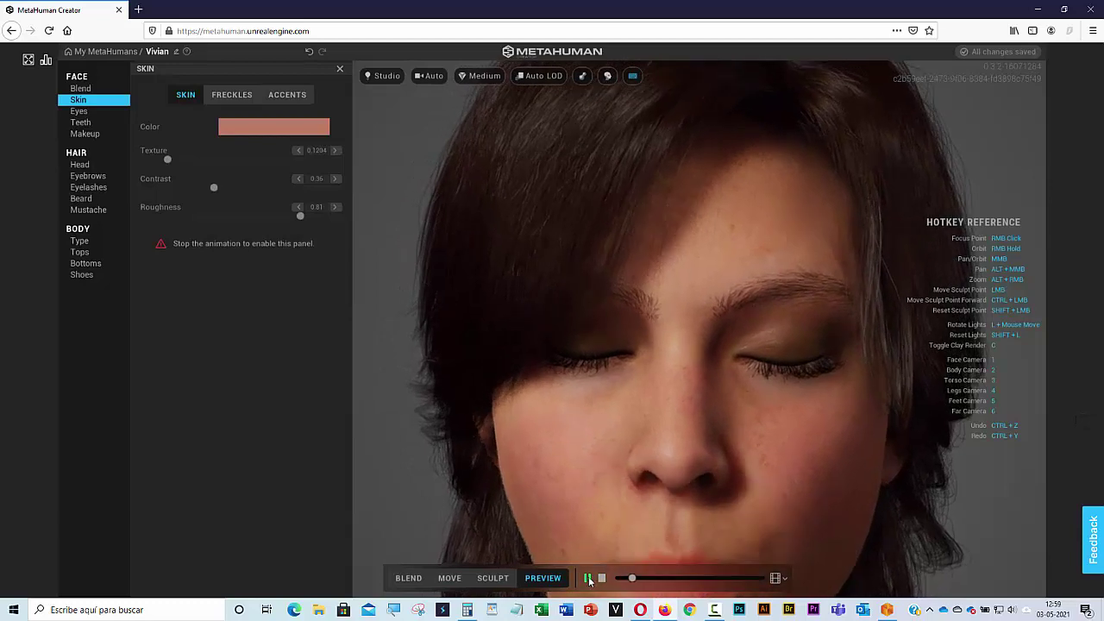
pyautogui.click(601, 578)
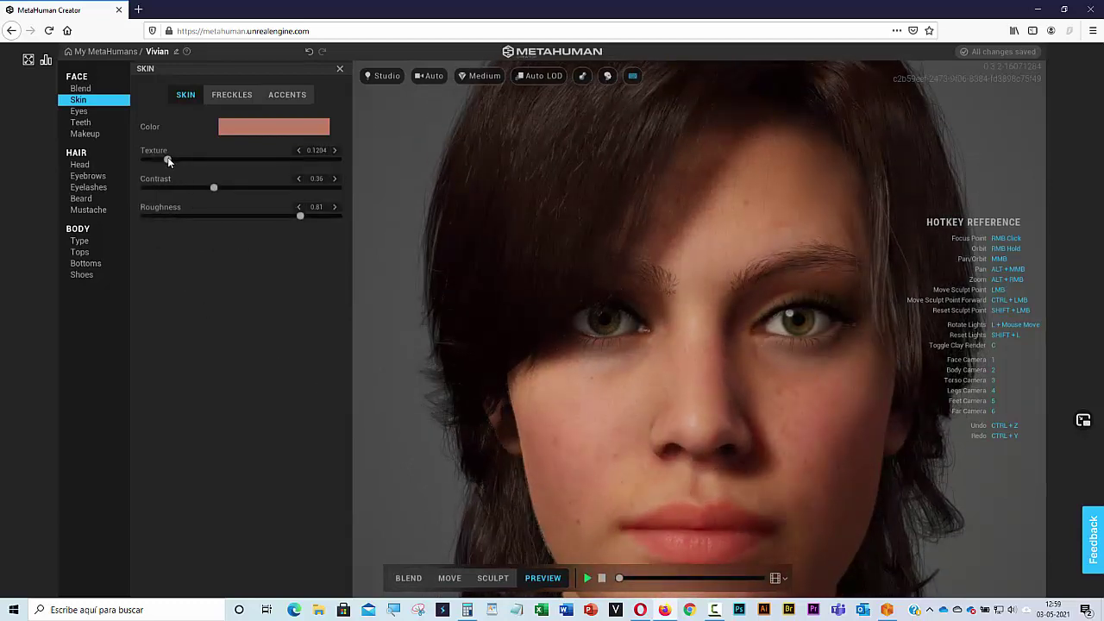
pyautogui.moveTo(170, 161); pyautogui.dragTo(325, 164)
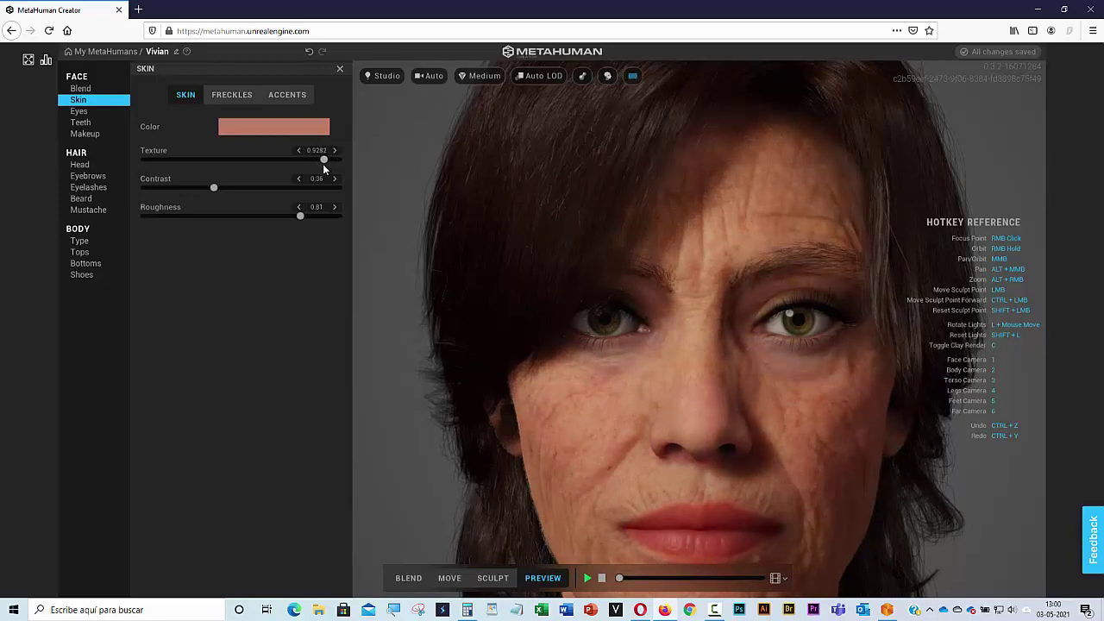
pyautogui.moveTo(226, 159); pyautogui.dragTo(171, 160)
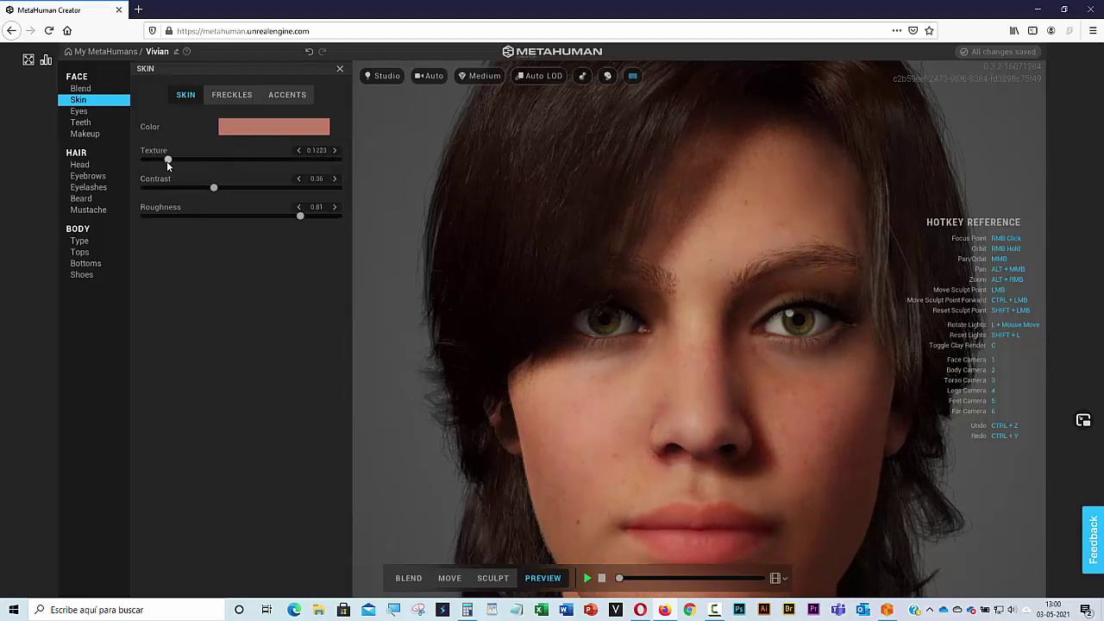
pyautogui.moveTo(171, 161)
pyautogui.mouseDown()
pyautogui.moveTo(148, 160)
pyautogui.moveTo(165, 161)
pyautogui.mouseUp()
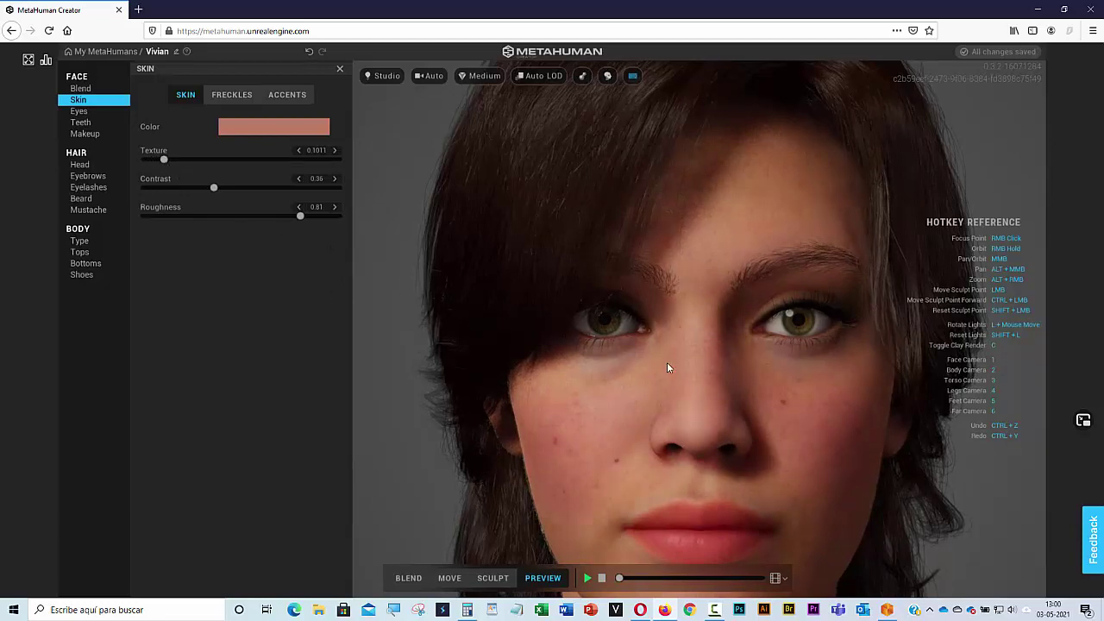
pyautogui.scroll(-3, 711, 377)
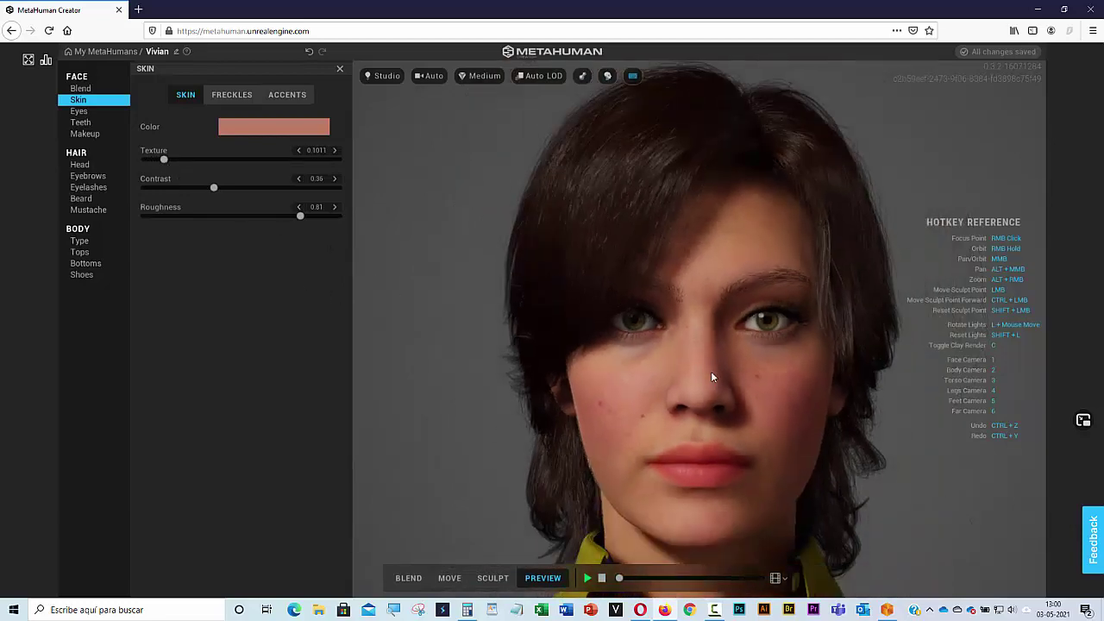
pyautogui.scroll(-1, 711, 377)
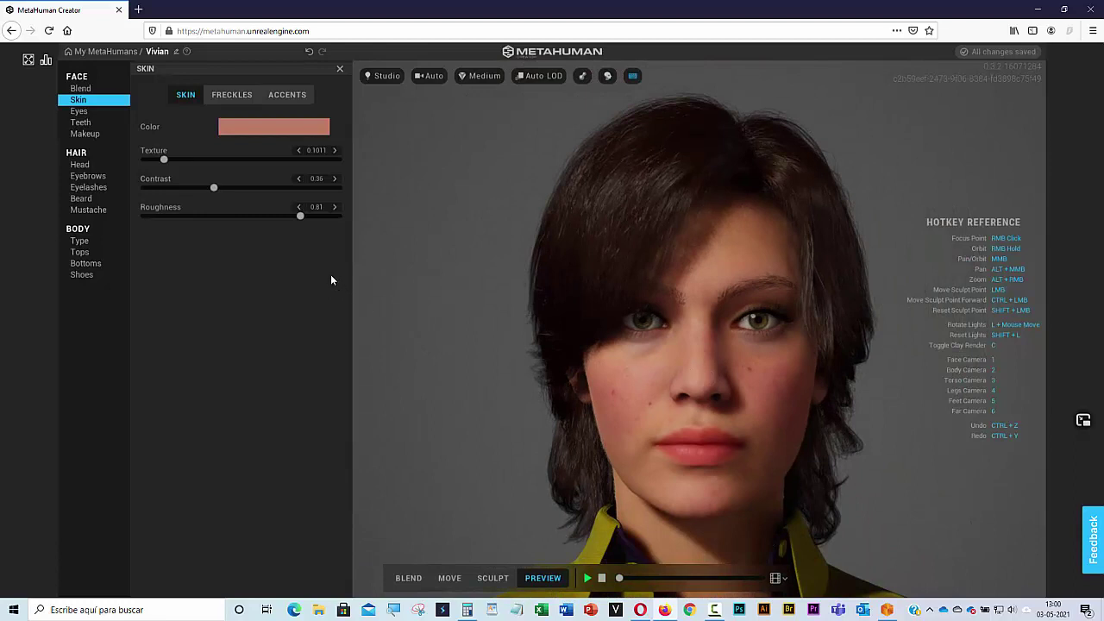
# Test the accent Redness and Saturation sliders, then reset all accents to 0.00
pyautogui.click(285, 95)
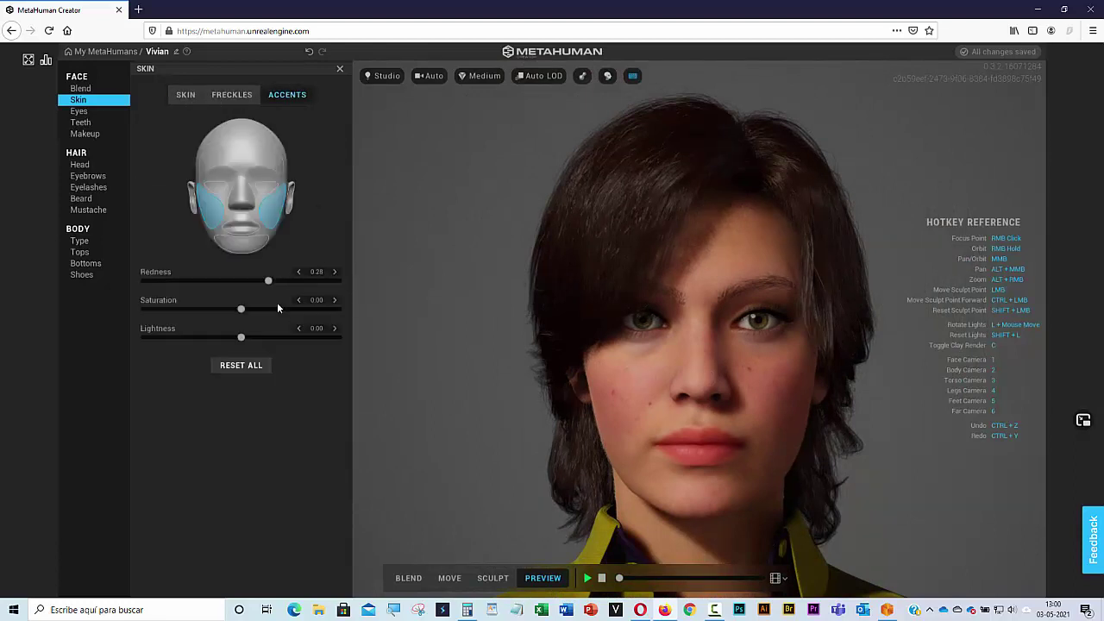
pyautogui.moveTo(269, 282)
pyautogui.mouseDown()
pyautogui.moveTo(218, 282)
pyautogui.moveTo(233, 281)
pyautogui.mouseUp()
pyautogui.moveTo(242, 309); pyautogui.dragTo(217, 309)
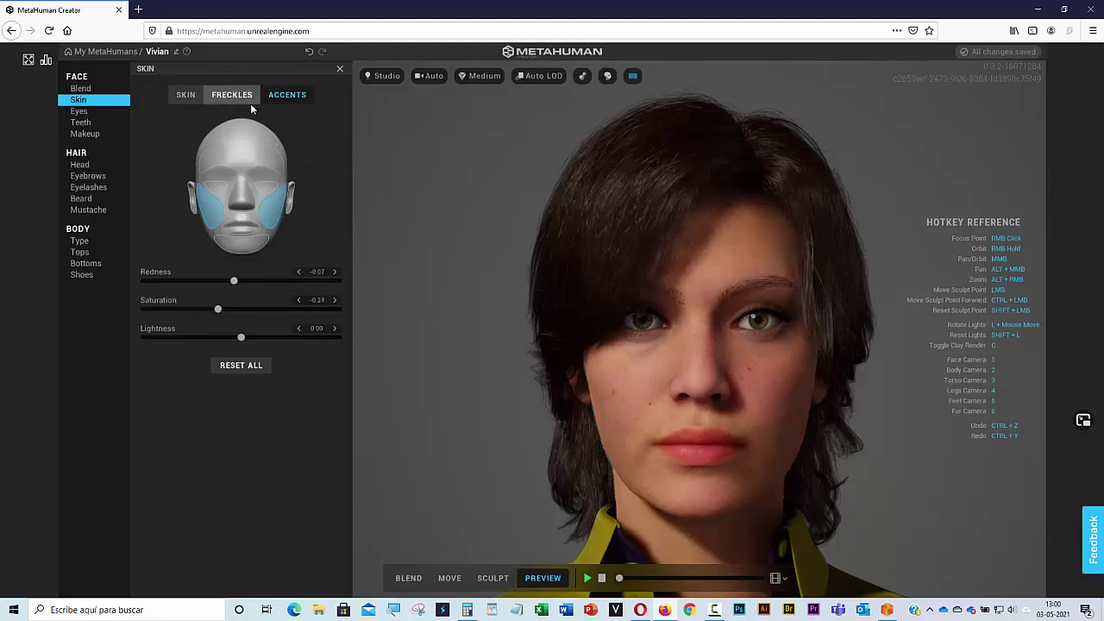
pyautogui.click(245, 371)
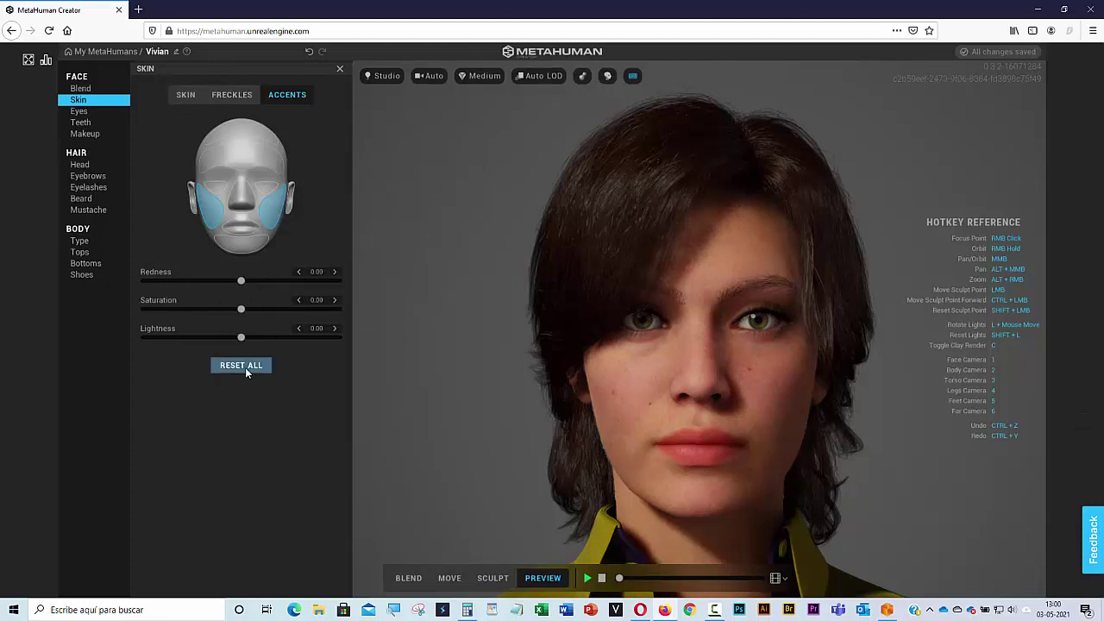
# Try the Long Wavy Goatee and Long Messy Beard, then remove the beard
pyautogui.click(87, 165)
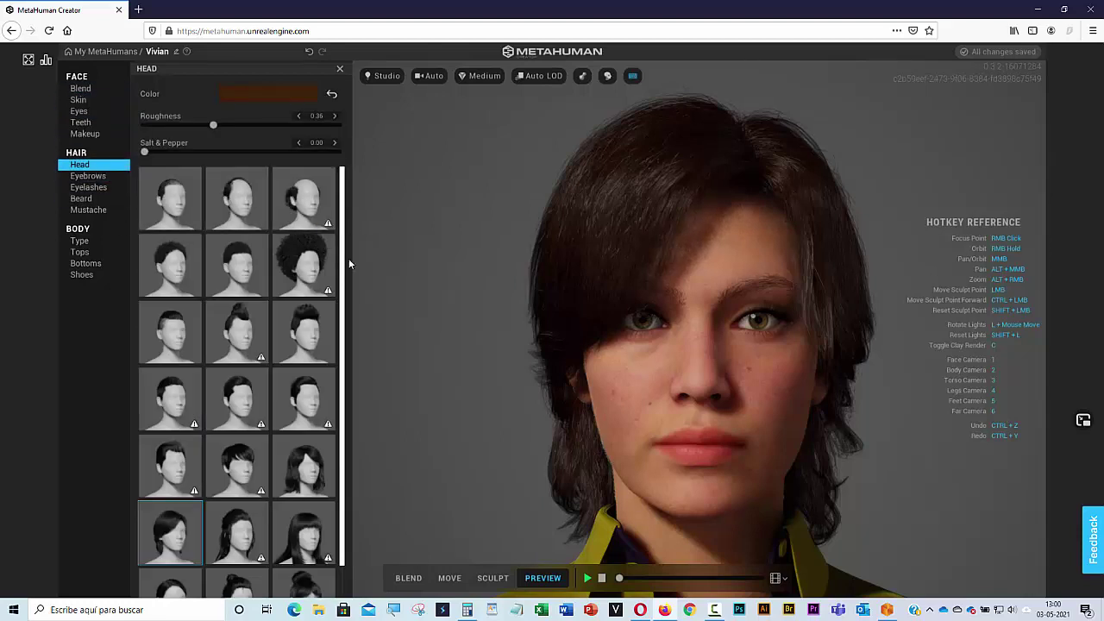
pyautogui.scroll(-1, 349, 263)
pyautogui.click(89, 177)
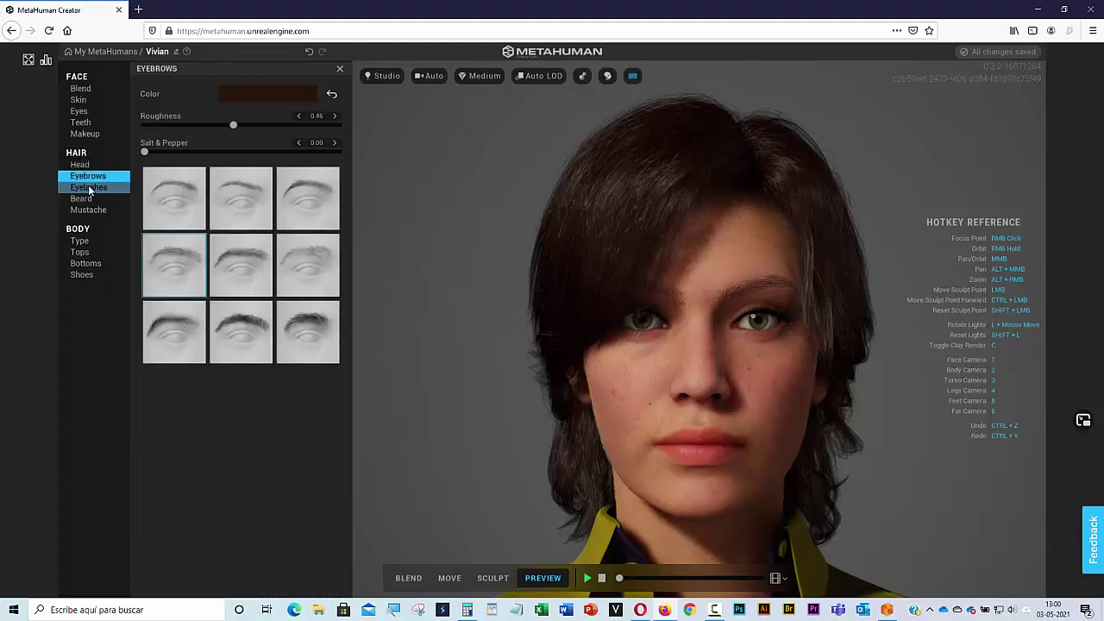
pyautogui.click(91, 200)
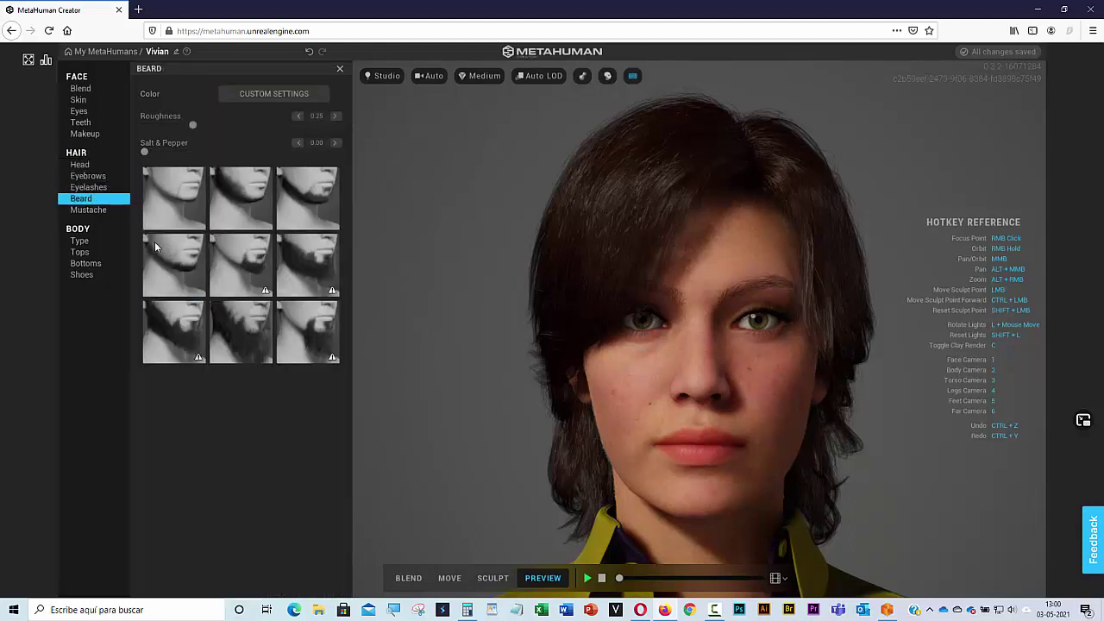
pyautogui.click(242, 256)
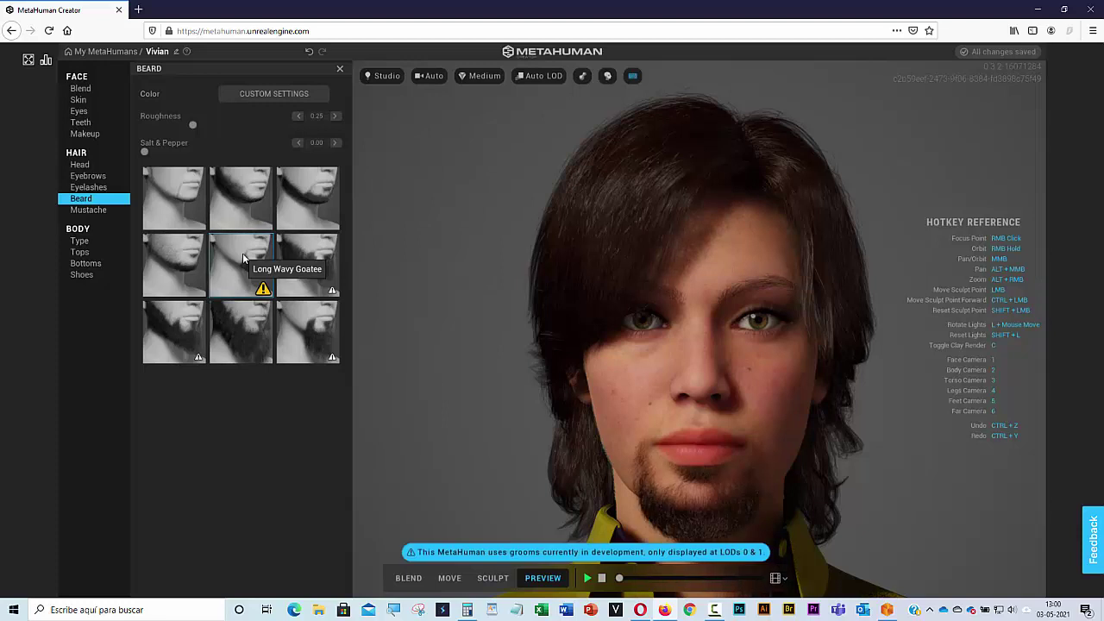
pyautogui.click(253, 322)
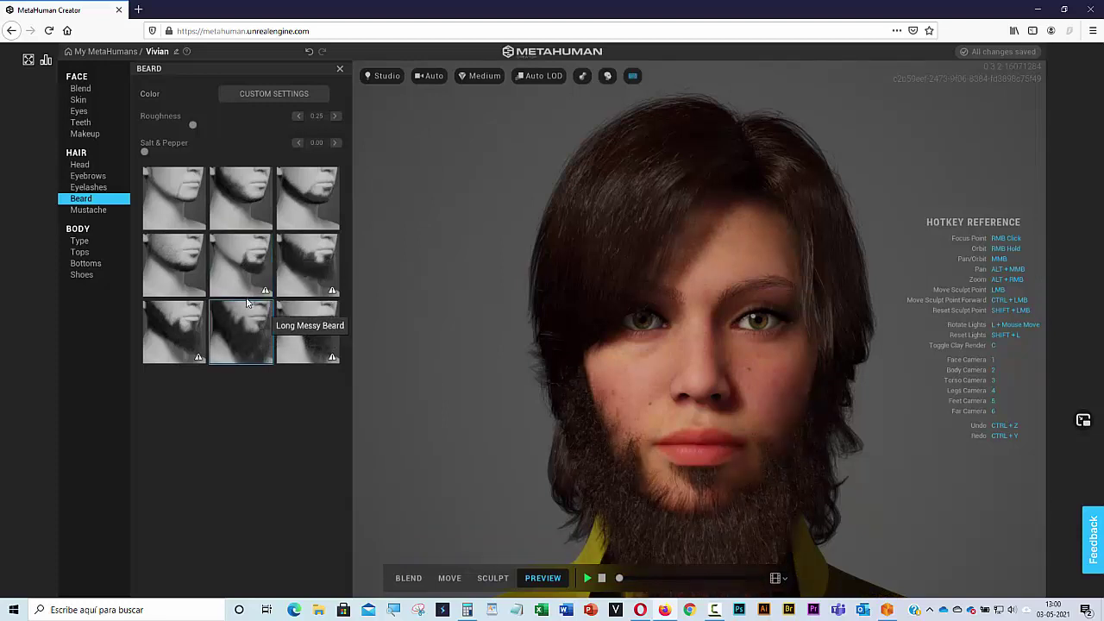
pyautogui.click(246, 304)
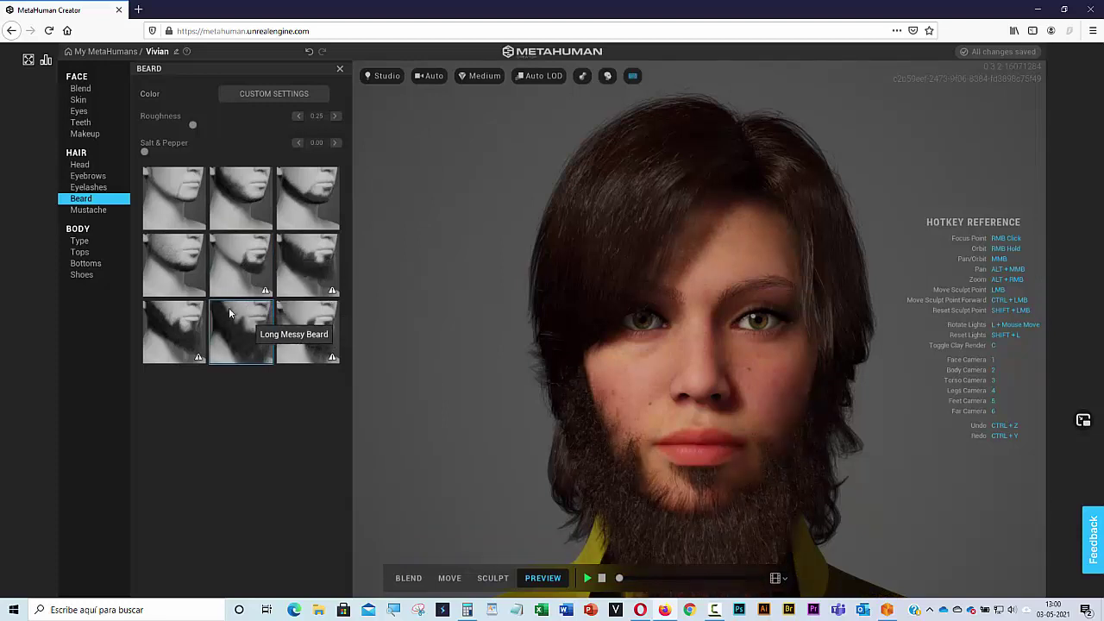
# Preview the Stubble Mustache and Long Wavy Mustache styles
pyautogui.click(93, 212)
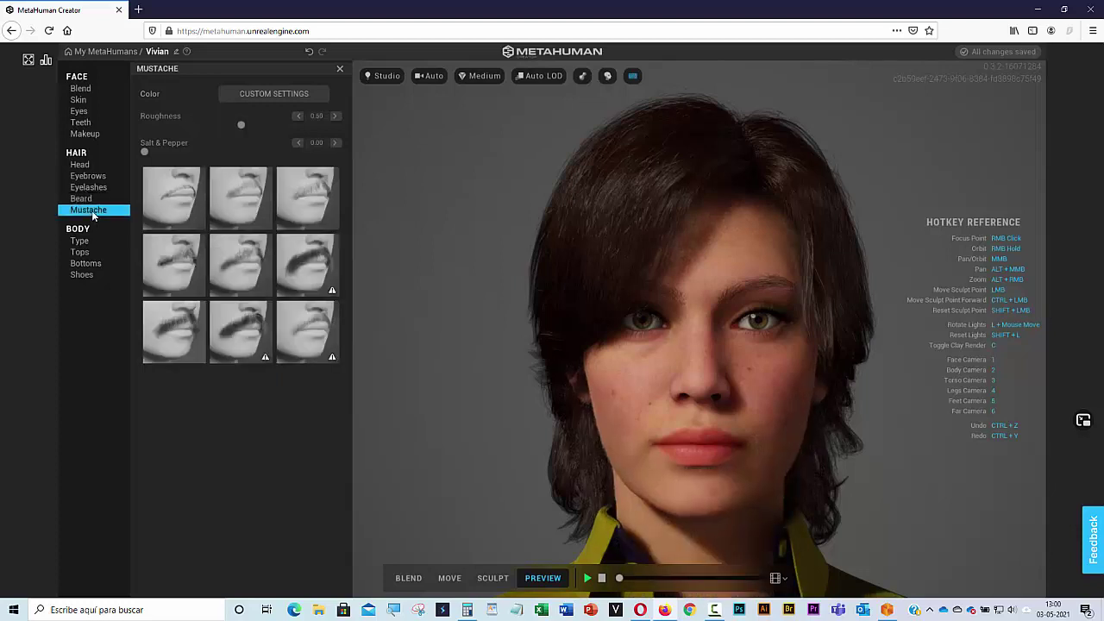
pyautogui.click(250, 202)
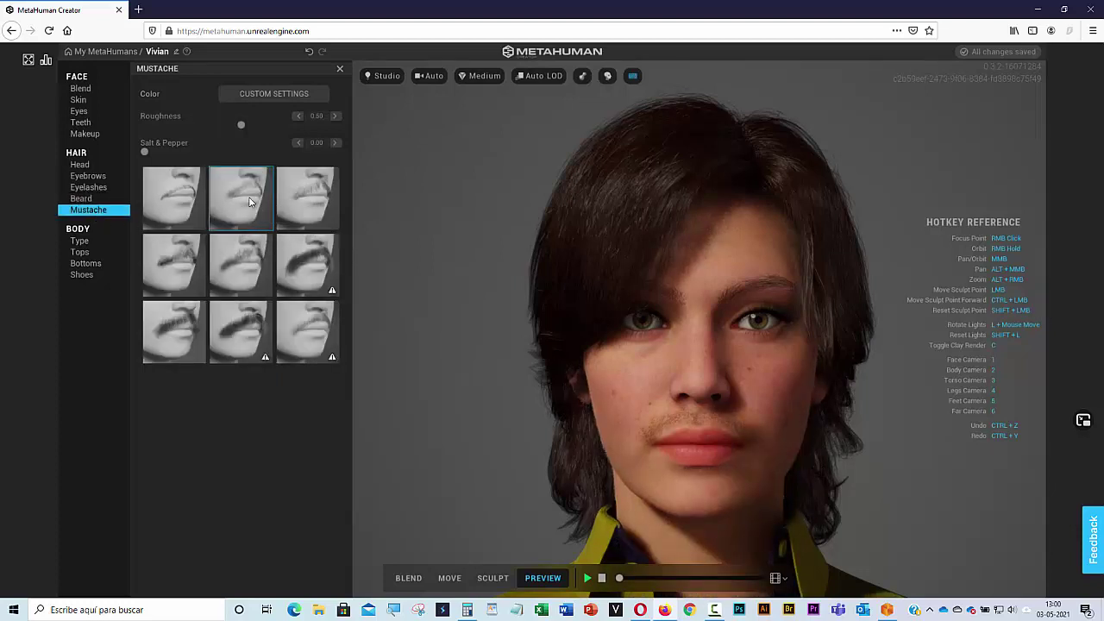
pyautogui.click(244, 250)
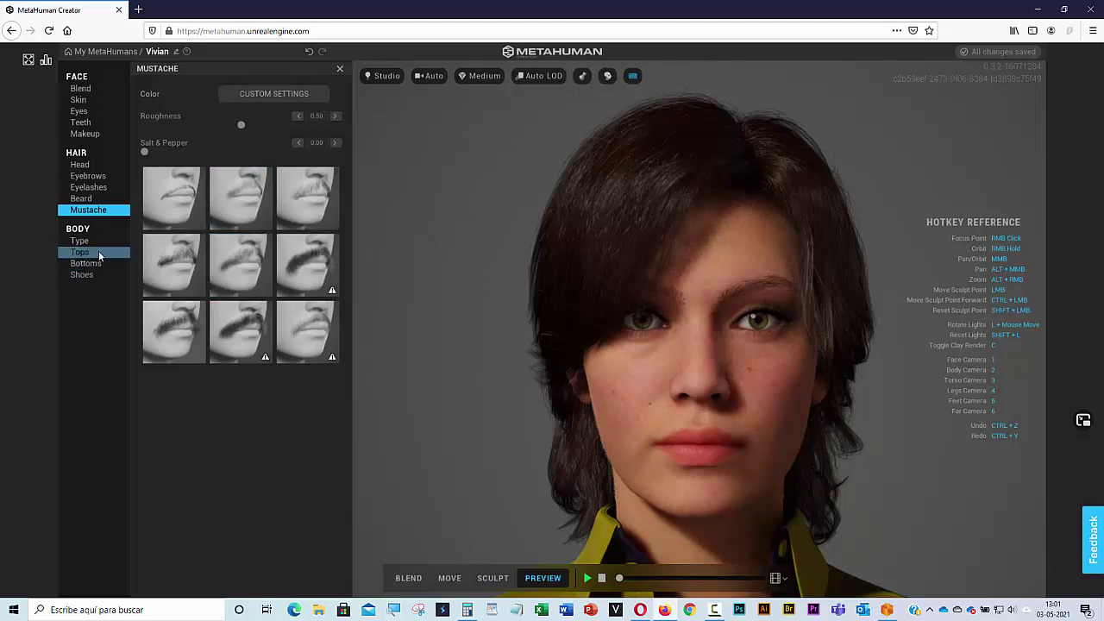
# In the full-body view, try the Sweater and Hoodie, then go back to the Button Down Shirt
pyautogui.press('2')
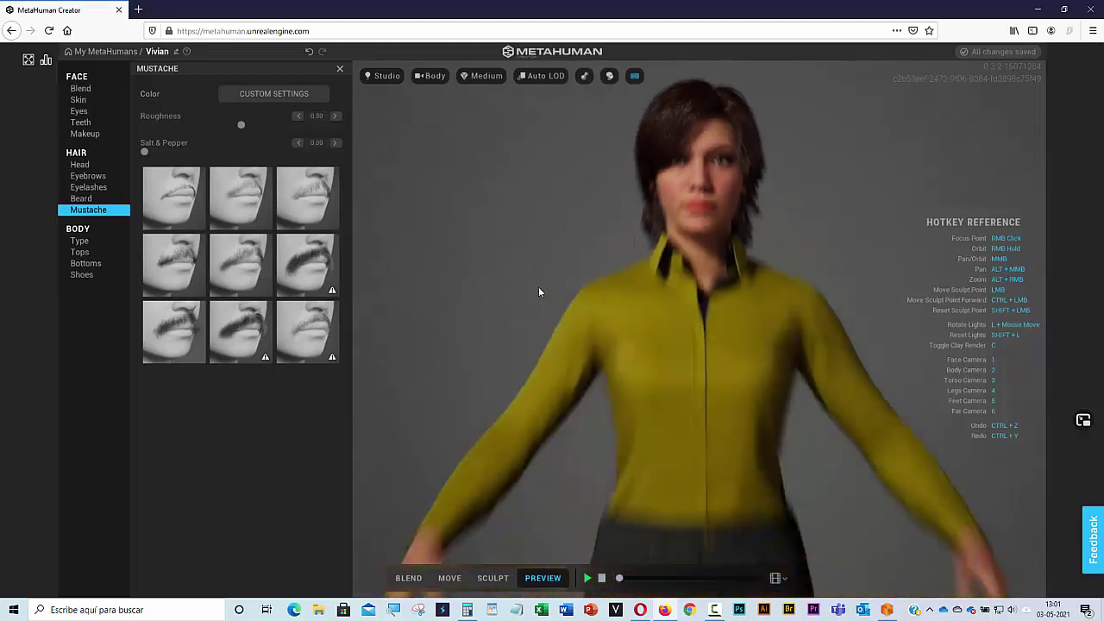
pyautogui.click(85, 253)
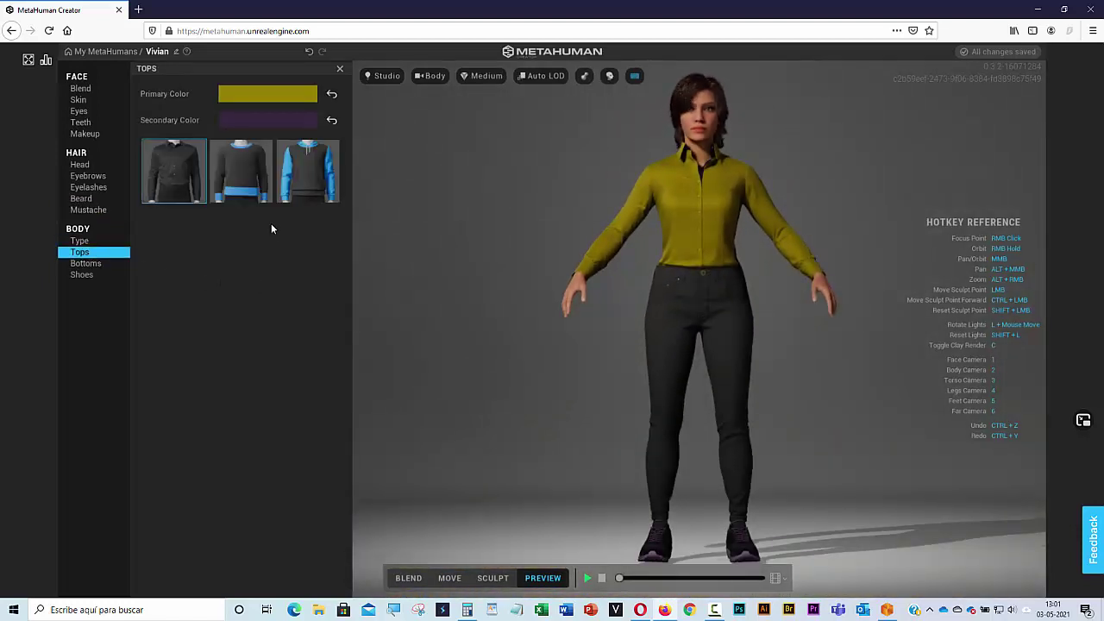
pyautogui.click(252, 182)
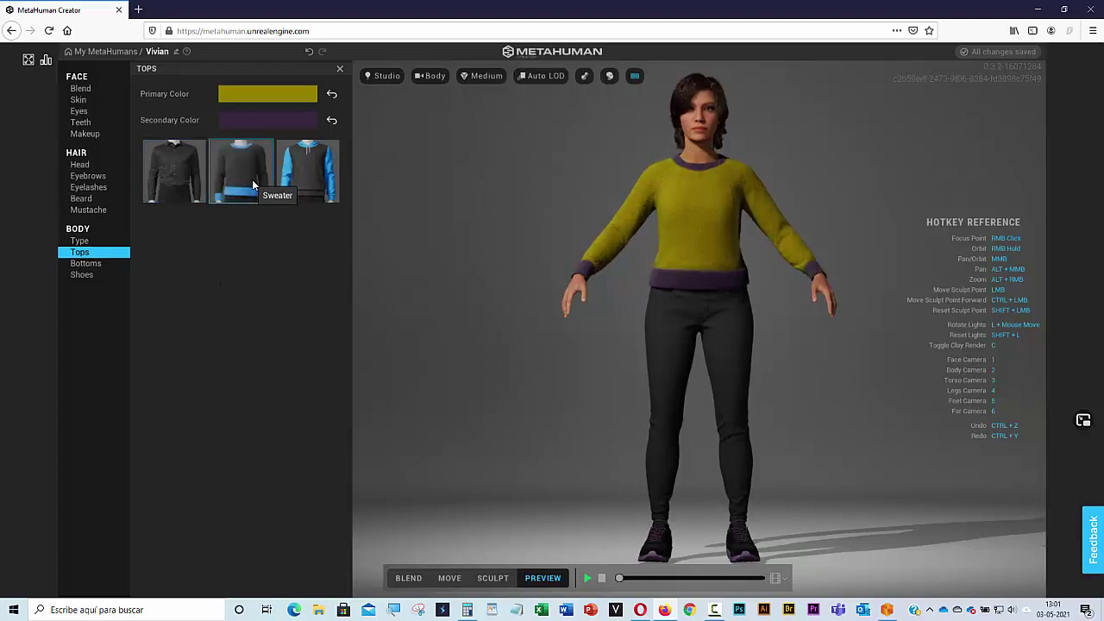
pyautogui.click(313, 177)
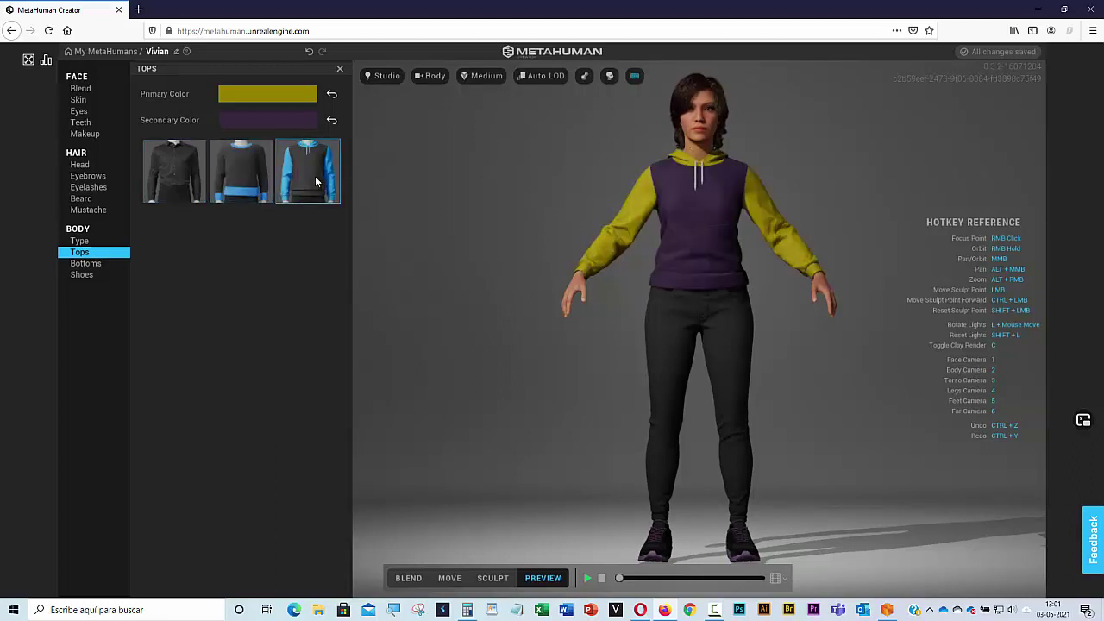
pyautogui.click(194, 181)
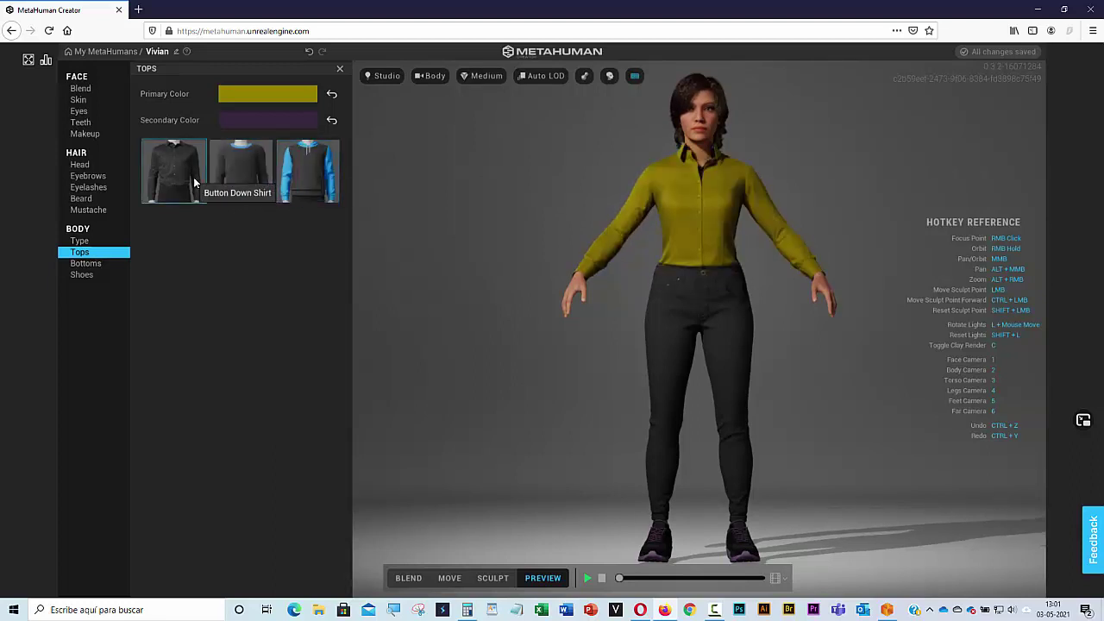
# Try Jeans Slim and Jeans as trousers, ending back in the grey shorts
pyautogui.click(85, 263)
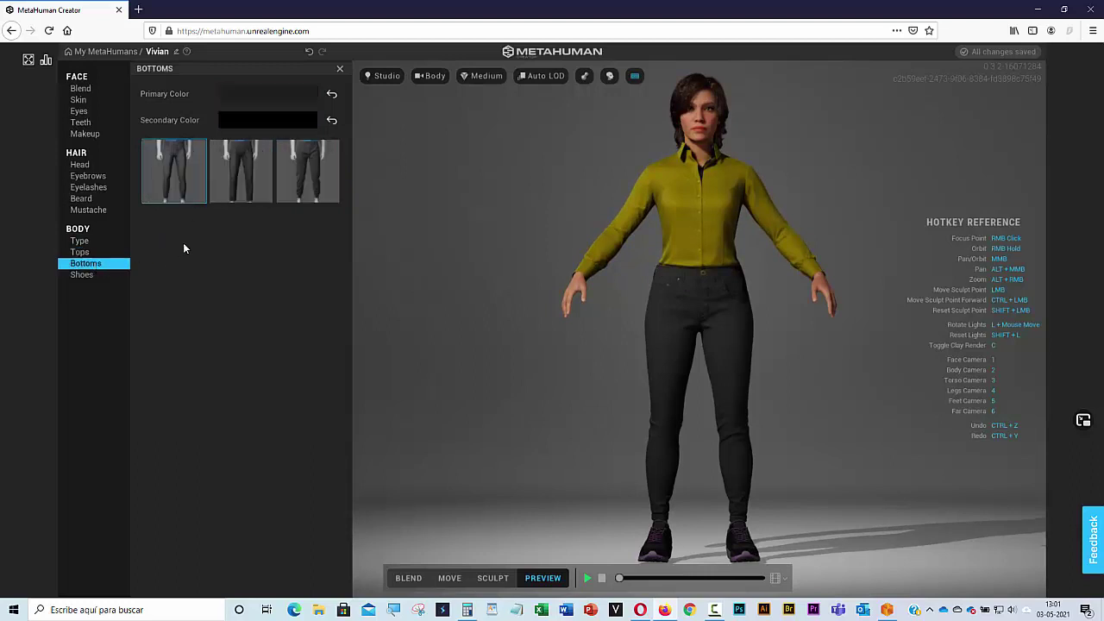
pyautogui.click(197, 197)
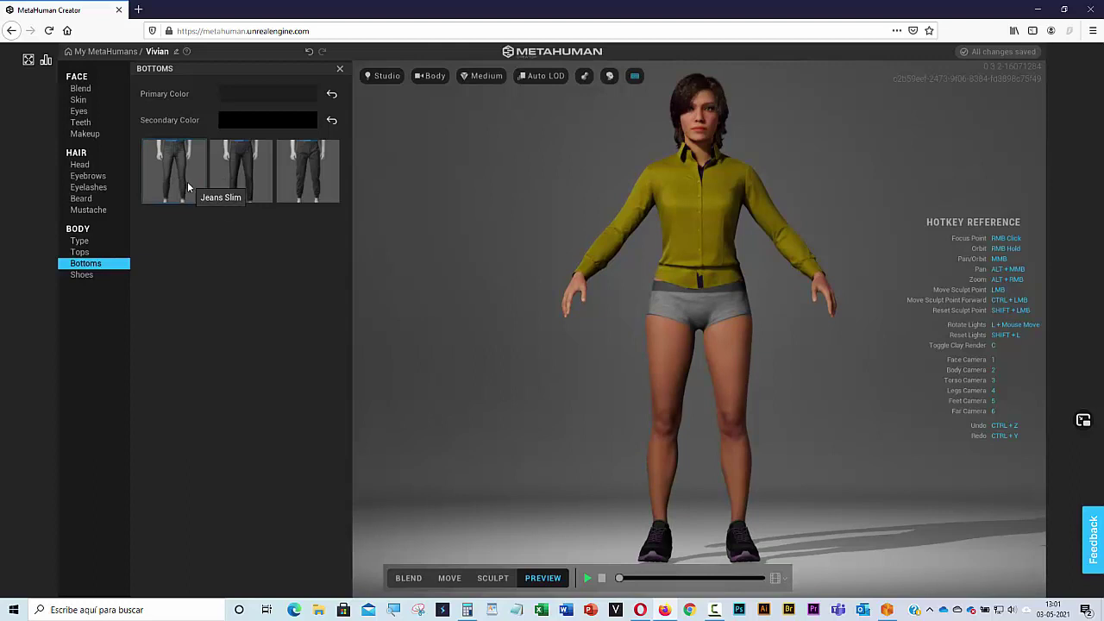
pyautogui.click(186, 188)
pyautogui.click(242, 186)
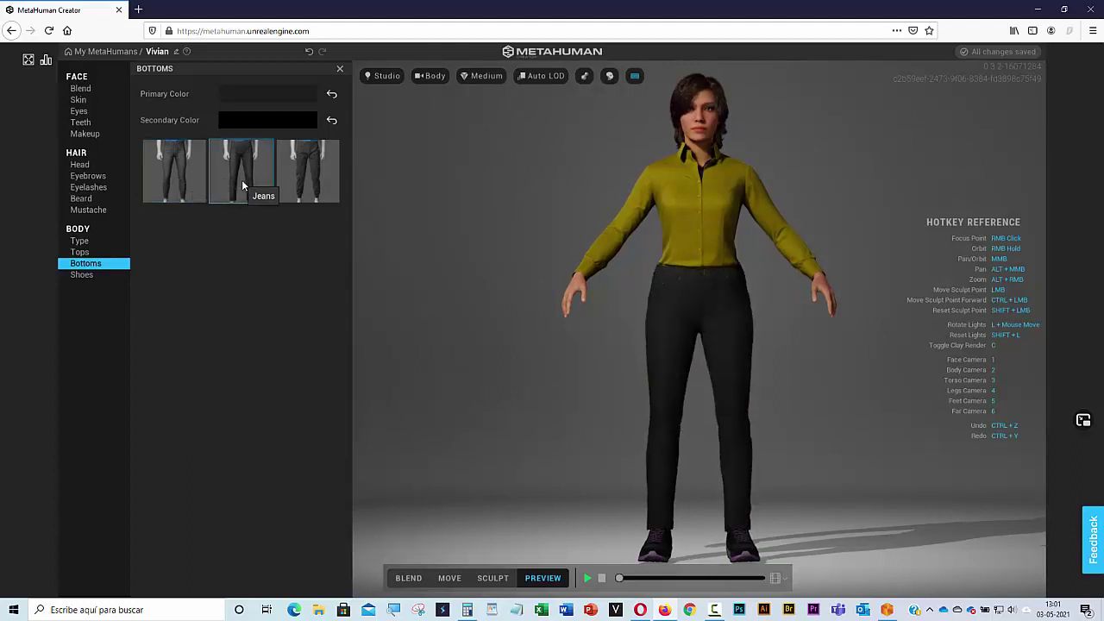
pyautogui.click(242, 186)
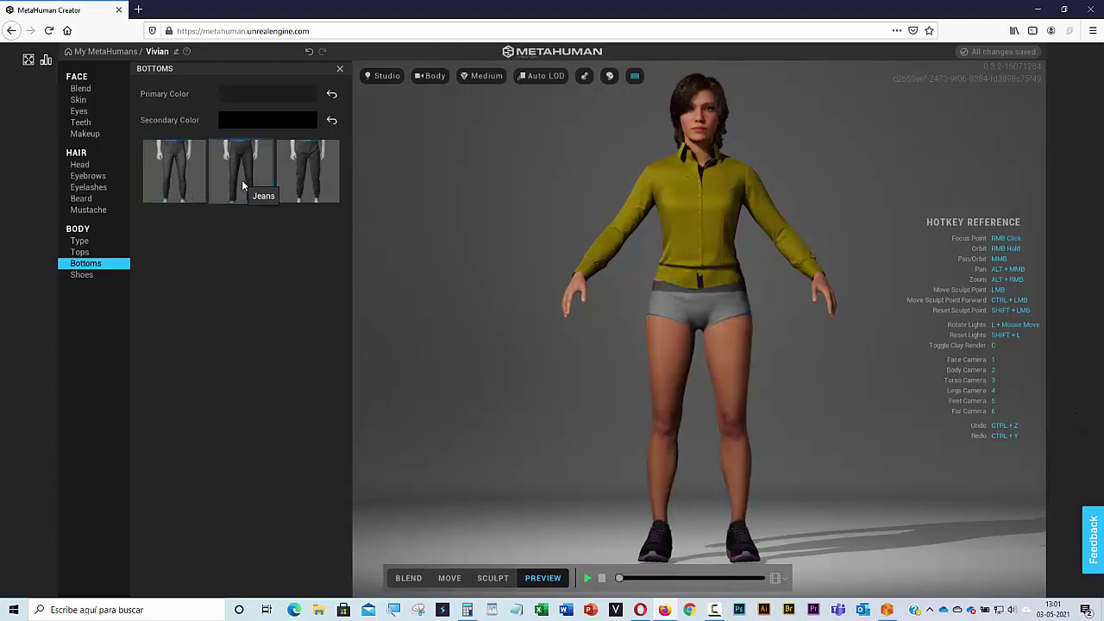
pyautogui.click(243, 185)
pyautogui.click(242, 186)
# Remove and restore the Button Down Shirt, keeping the yellow shirt on
pyautogui.click(100, 253)
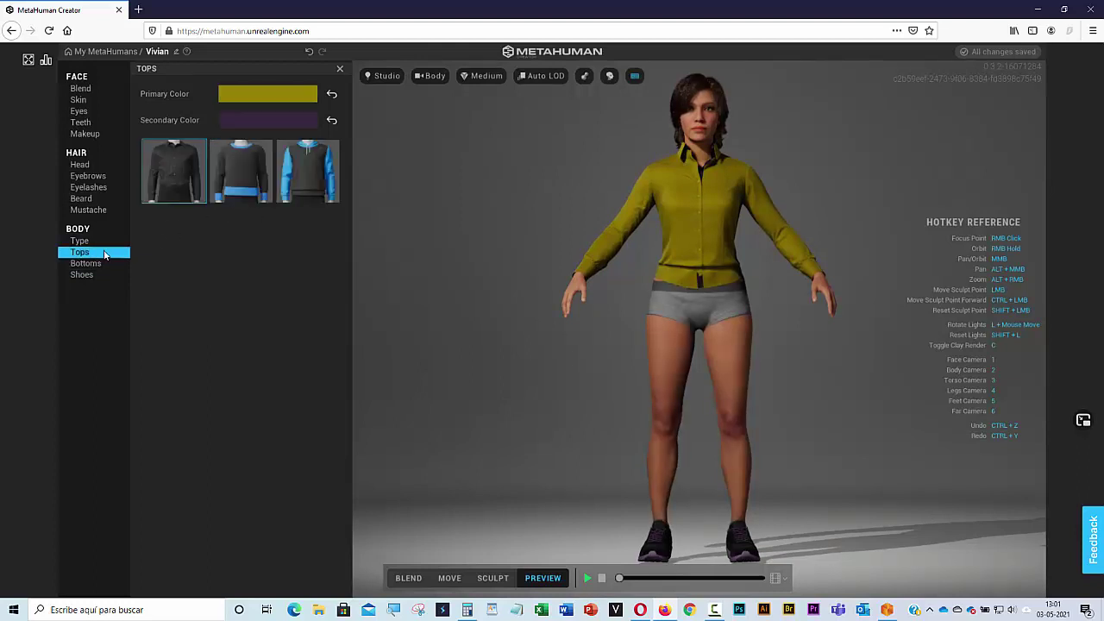
pyautogui.click(184, 174)
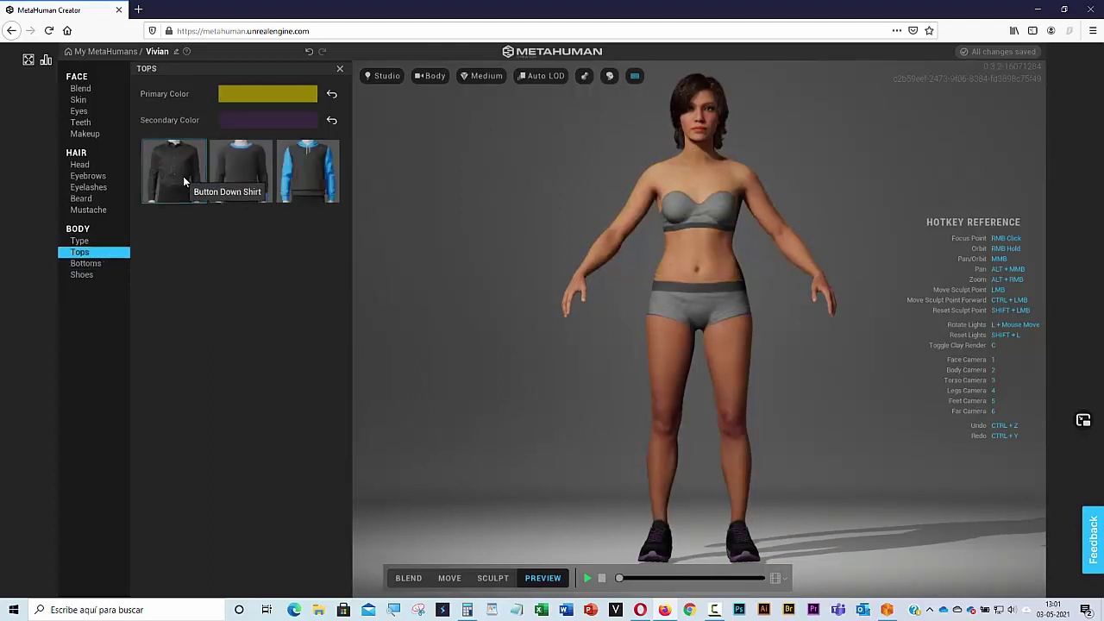
pyautogui.click(183, 180)
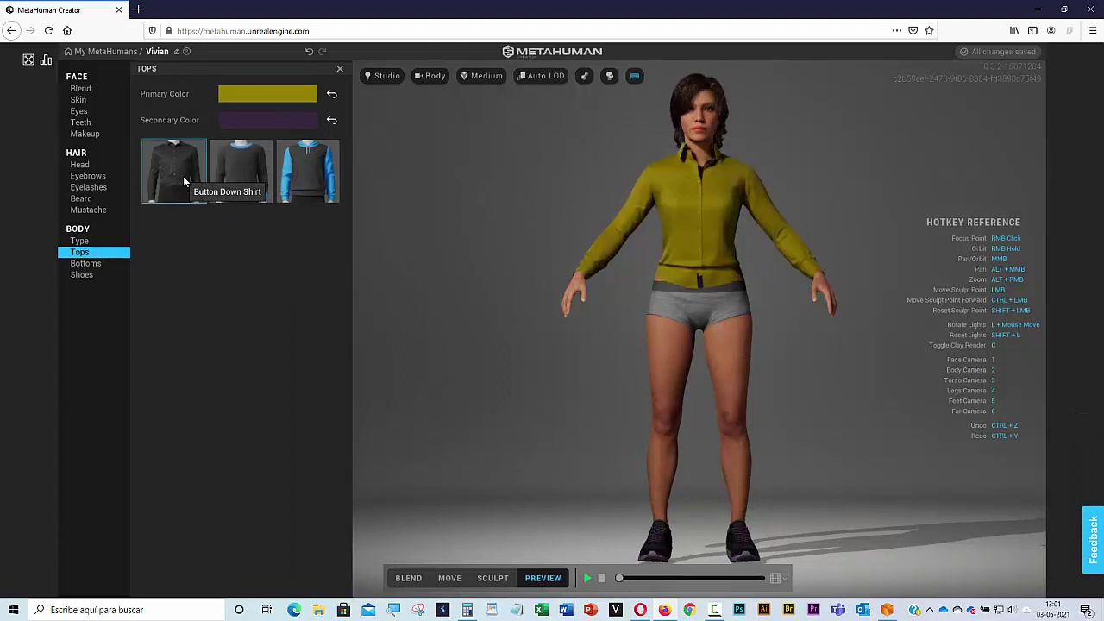
pyautogui.click(101, 253)
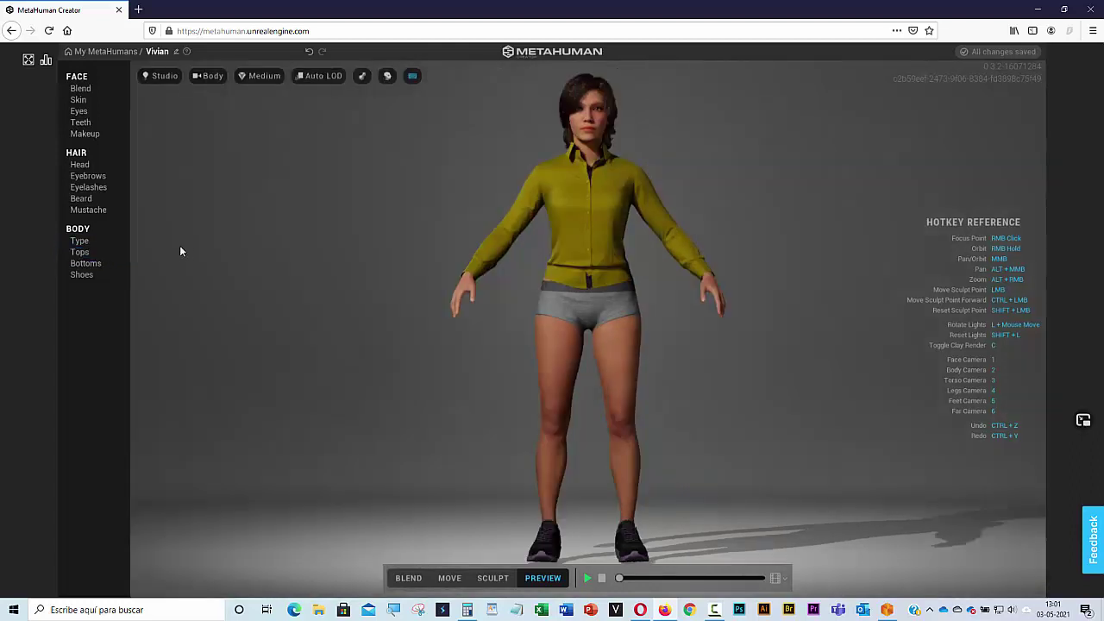
pyautogui.click(82, 253)
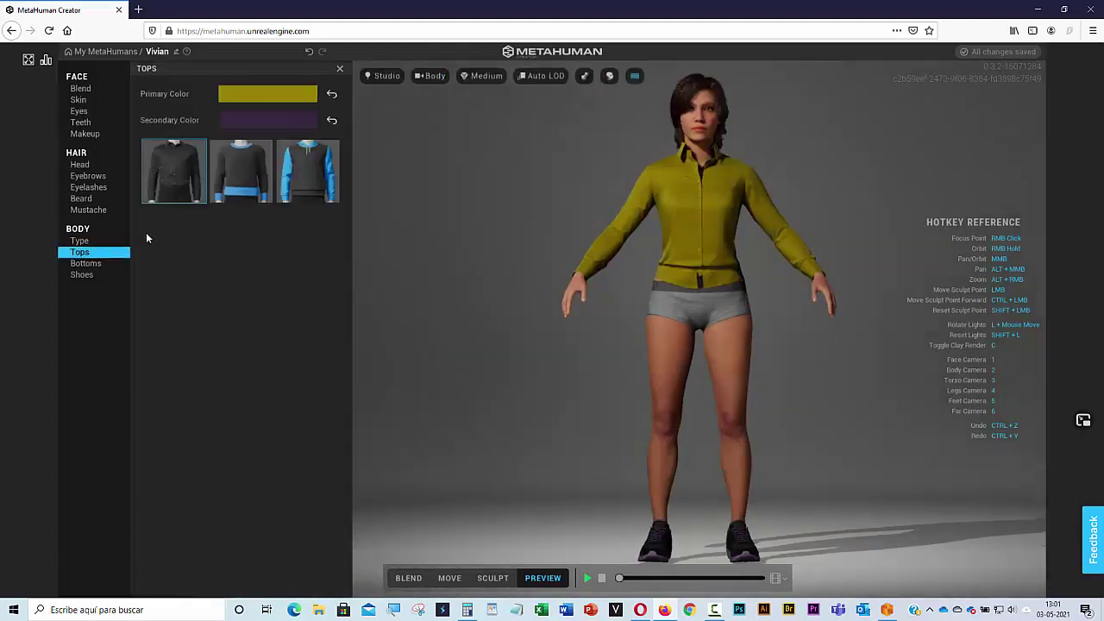
pyautogui.click(106, 257)
pyautogui.click(106, 258)
# Settle on the dark straight Jeans after comparing them with the jogger-style trousers
pyautogui.click(103, 264)
pyautogui.click(245, 177)
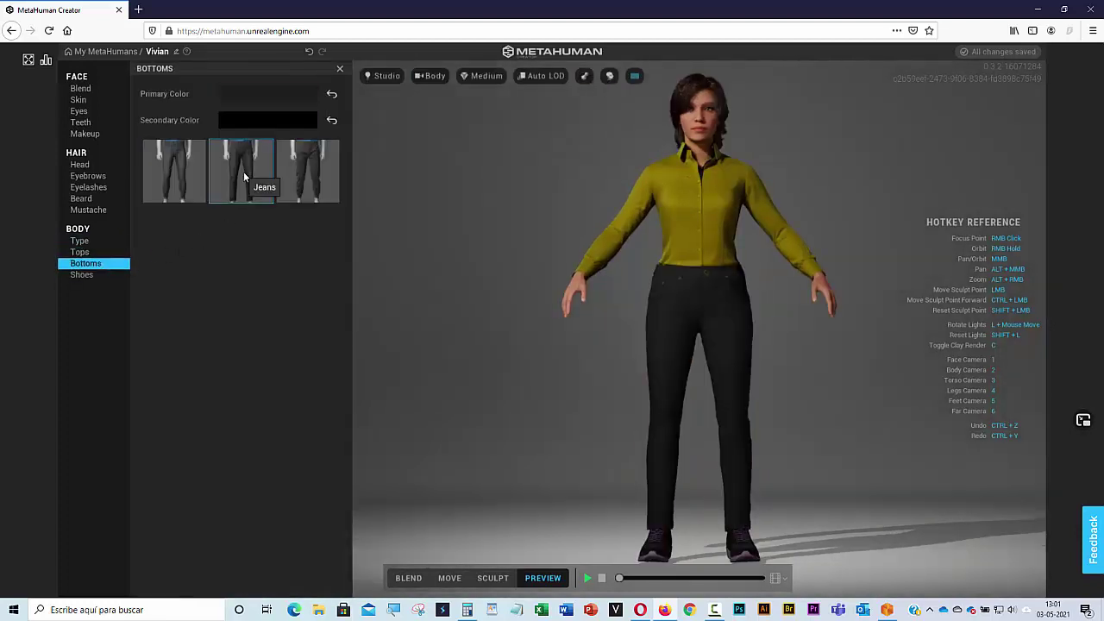
pyautogui.click(297, 177)
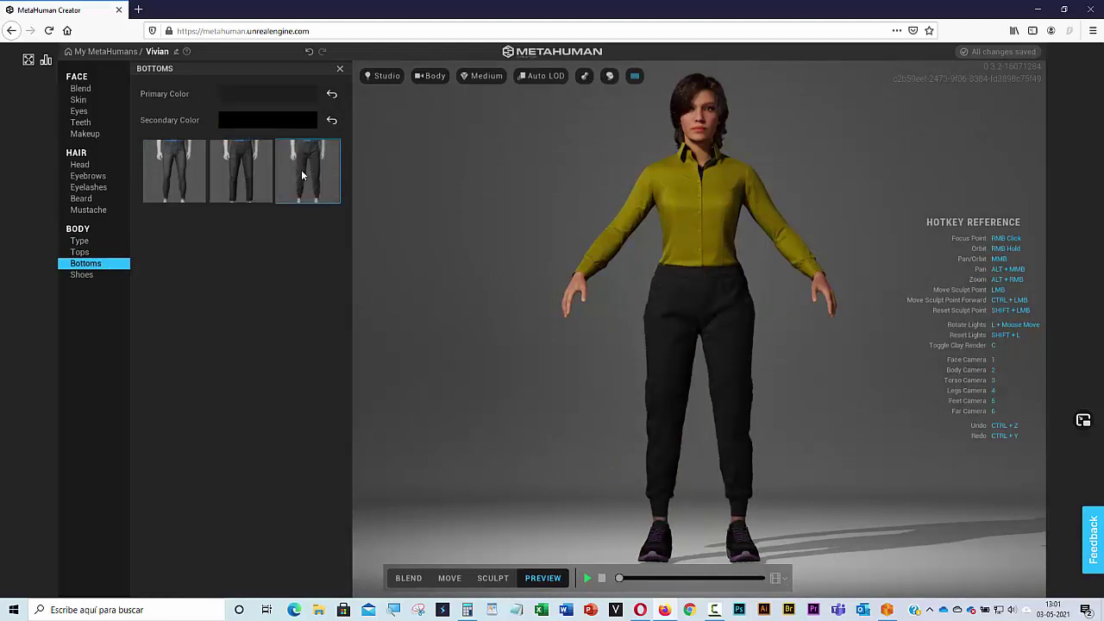
pyautogui.click(251, 176)
pyautogui.click(87, 277)
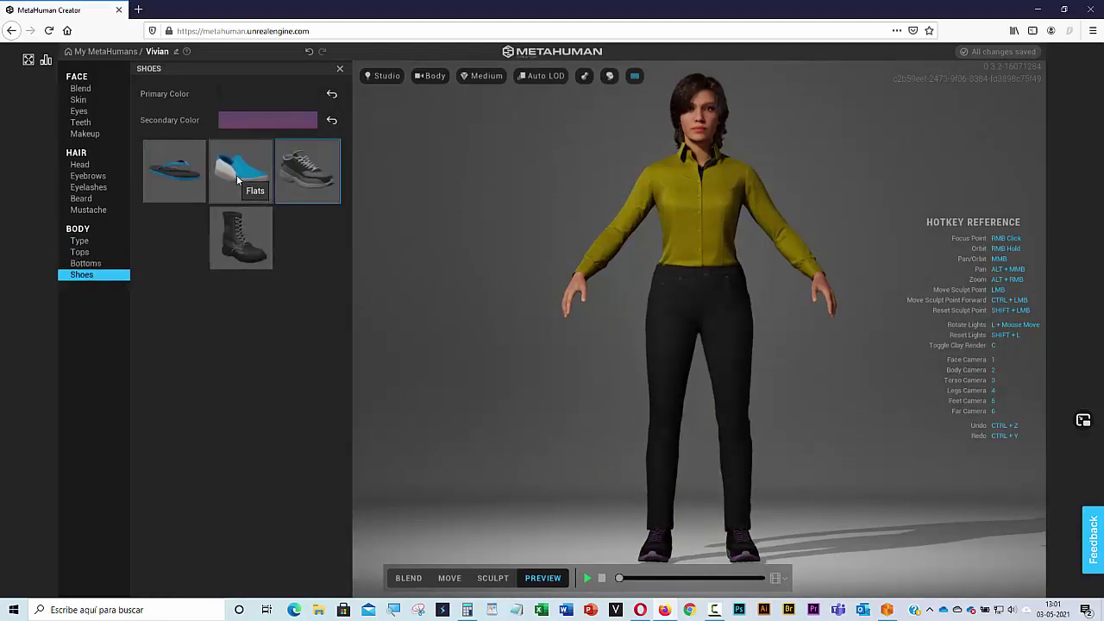
# Put Vivian in the blue-and-white flats and check them from above
pyautogui.click(237, 177)
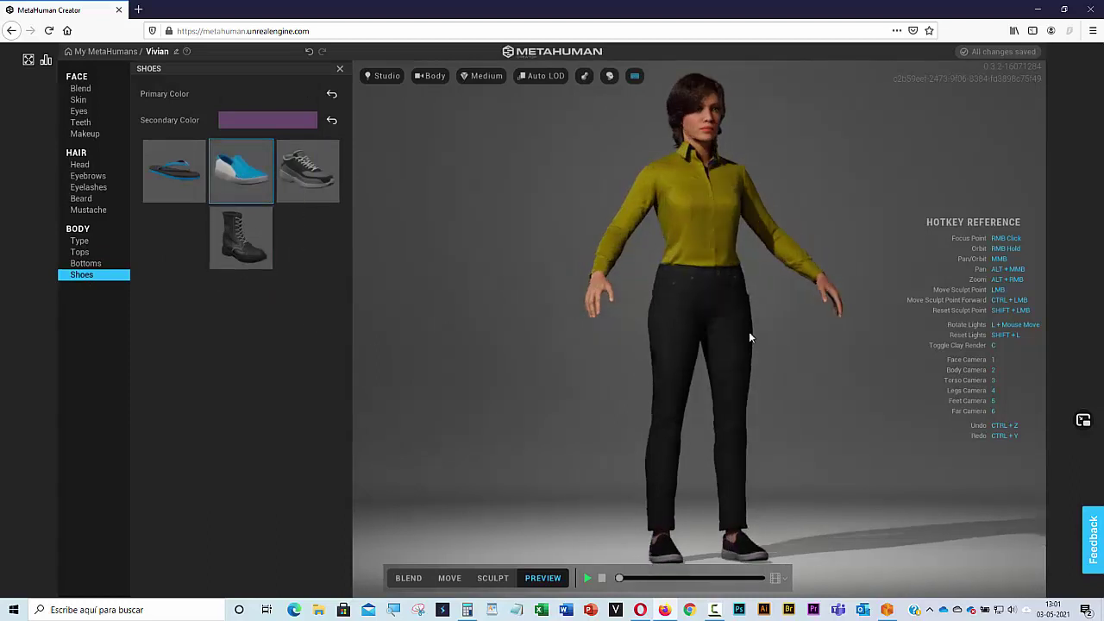
pyautogui.moveTo(749, 331)
pyautogui.mouseDown(button='right')
pyautogui.moveTo(834, 390)
pyautogui.moveTo(870, 457)
pyautogui.mouseUp(button='right')
pyautogui.press('2')
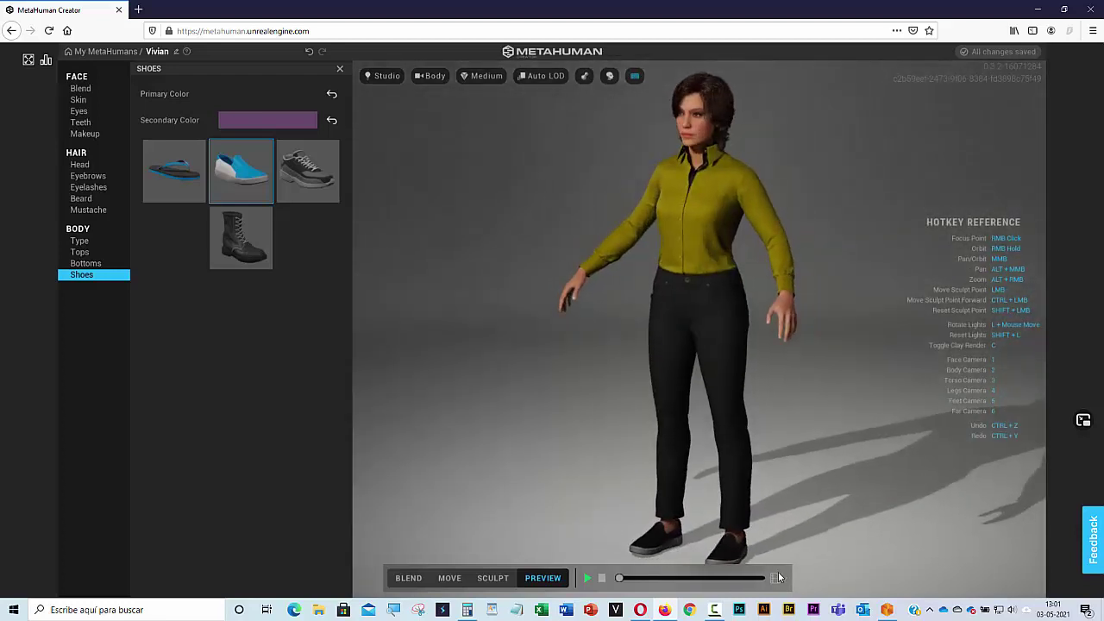
# Play the Idle preview animation and check her feet and face
pyautogui.click(776, 578)
pyautogui.click(767, 519)
pyautogui.click(588, 579)
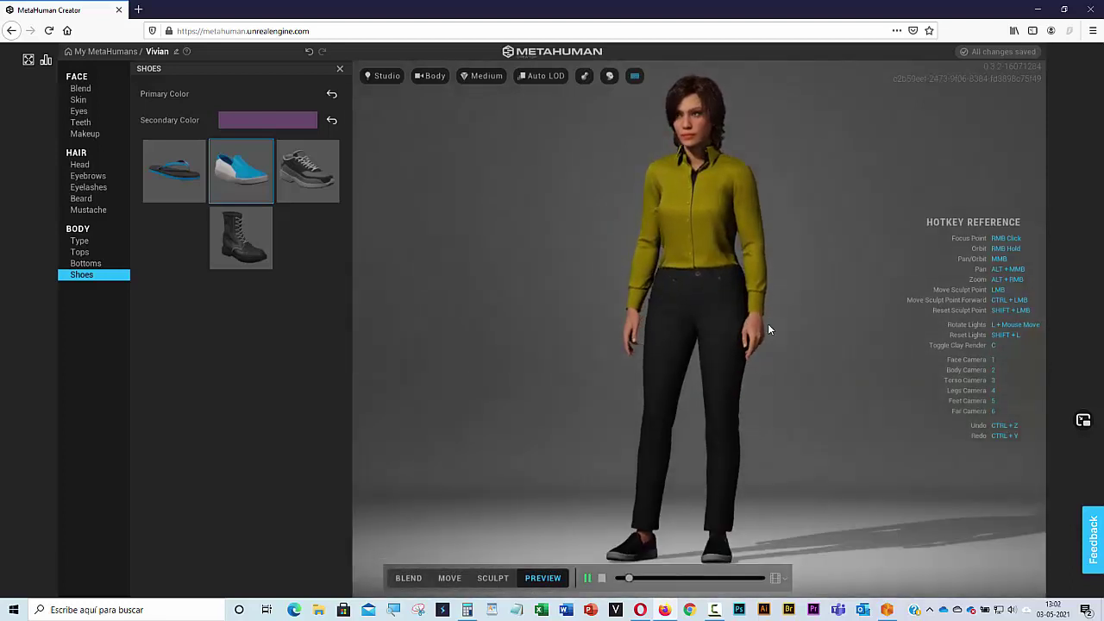
pyautogui.press('4')
pyautogui.press('5')
pyautogui.press('1')
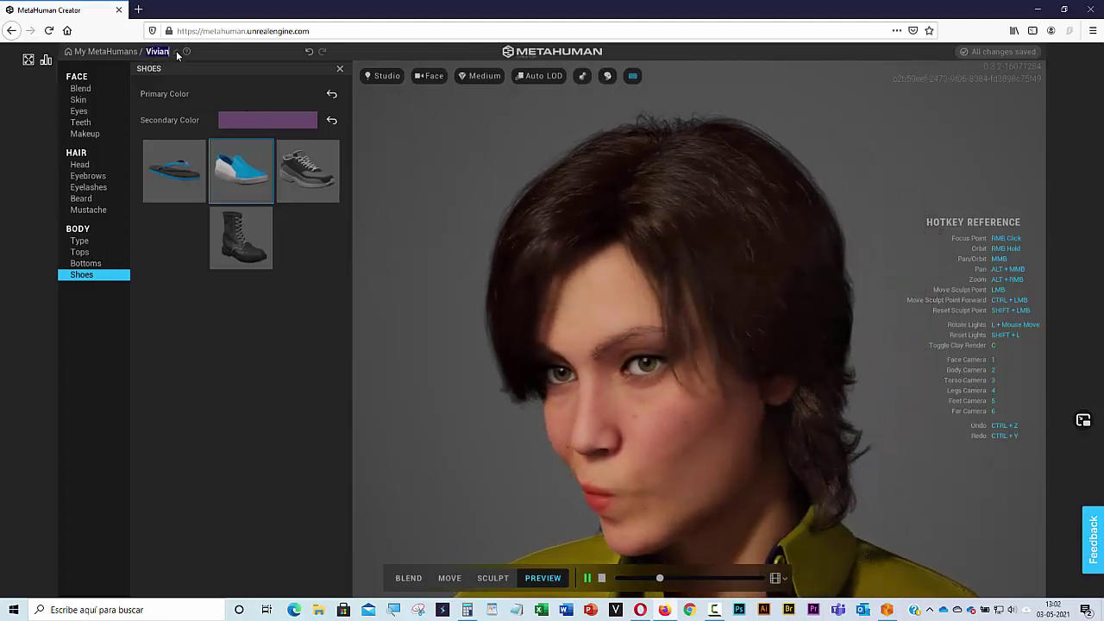
# Rename Vivian to Viviana01, then briefly toggle the stream statistics overlay
pyautogui.write('Va0')
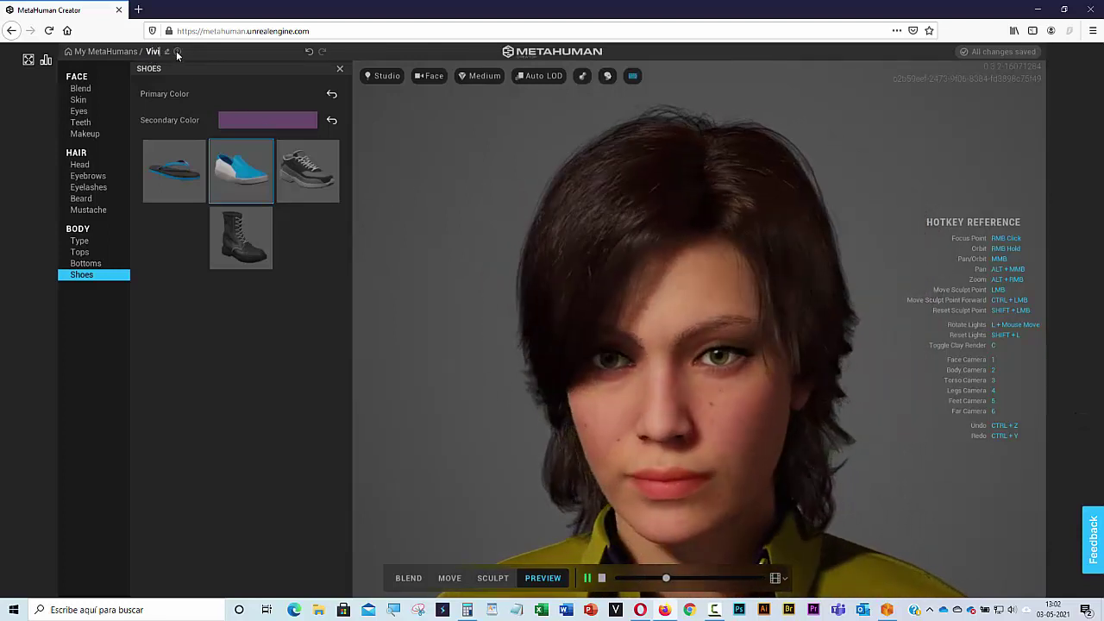
pyautogui.write('1')
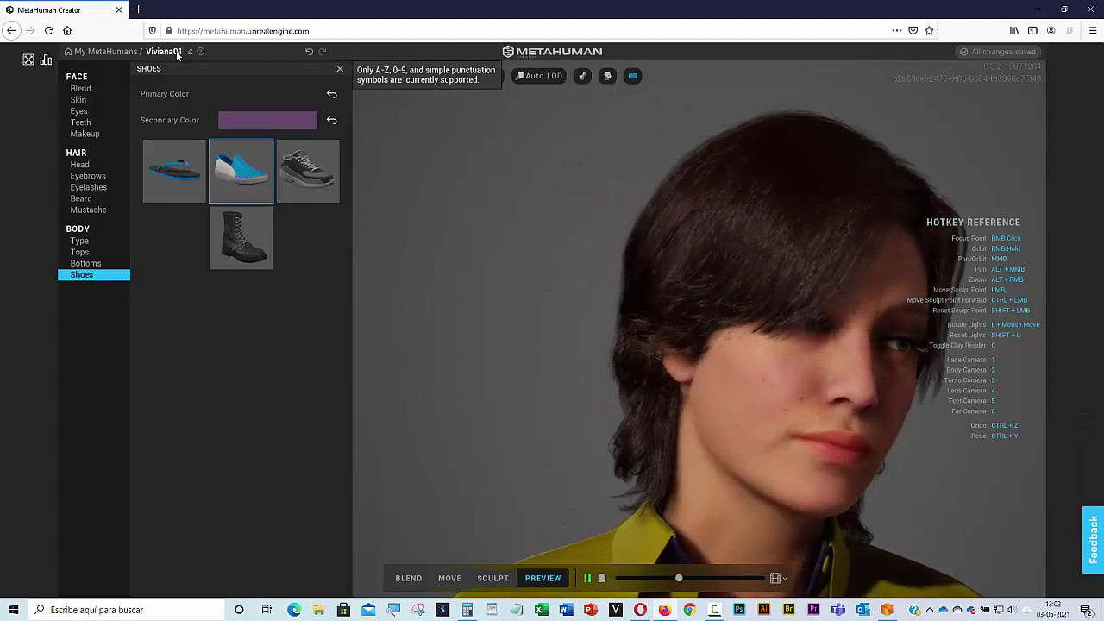
pyautogui.press('Return')
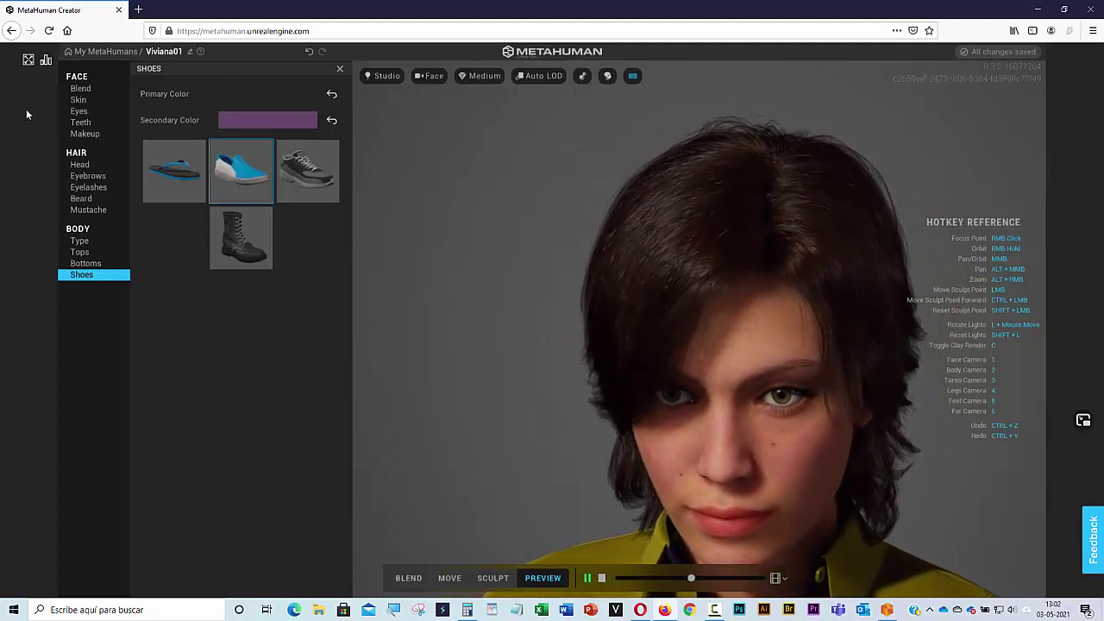
pyautogui.click(46, 64)
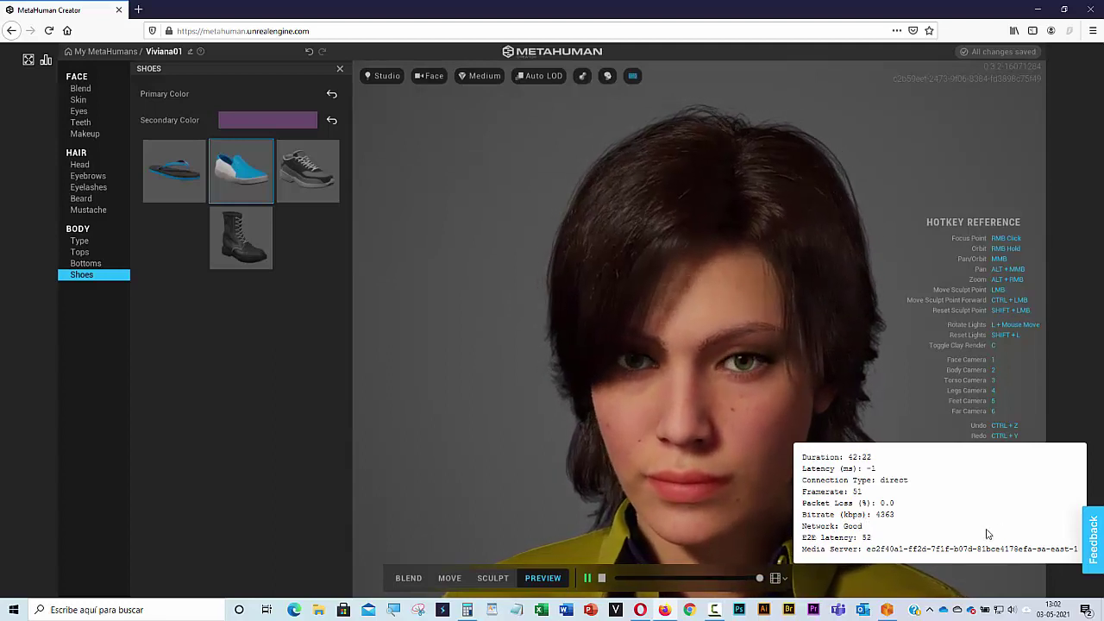
pyautogui.click(46, 60)
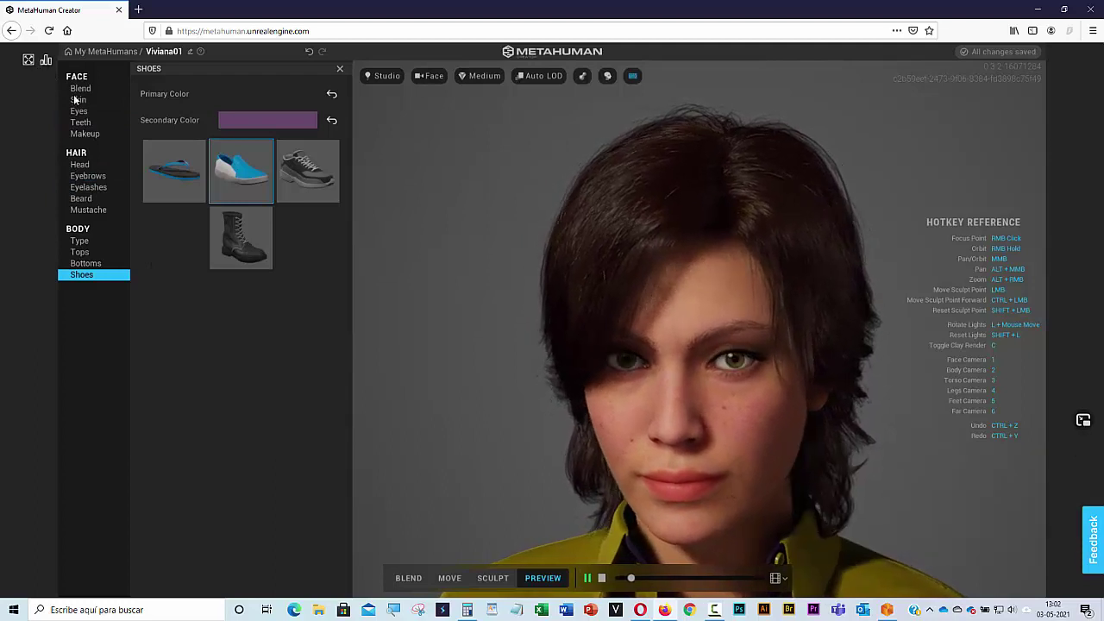
# Go back to My MetaHumans and create a new character from the Ettore preset
pyautogui.click(91, 54)
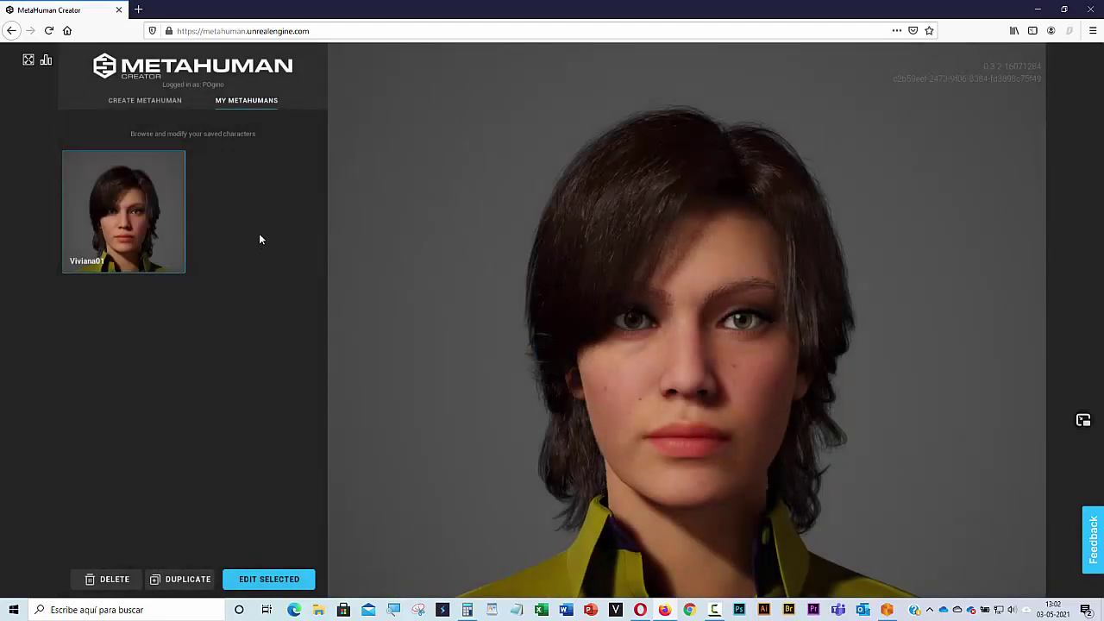
pyautogui.click(137, 101)
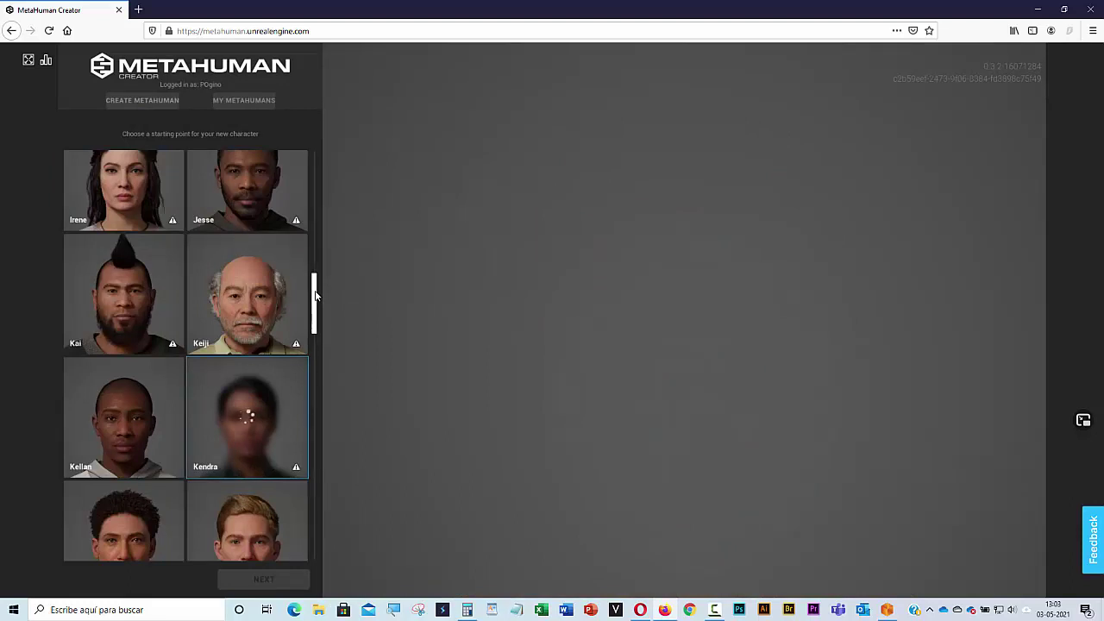
pyautogui.moveTo(316, 285)
pyautogui.mouseDown()
pyautogui.moveTo(316, 152)
pyautogui.moveTo(319, 249)
pyautogui.mouseUp()
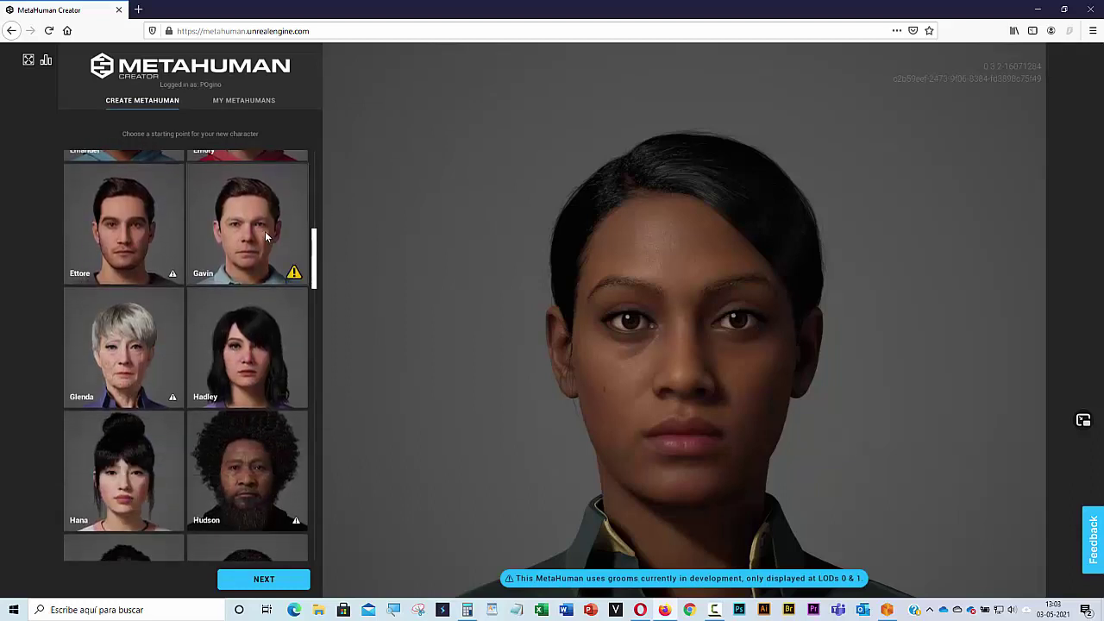
pyautogui.click(151, 237)
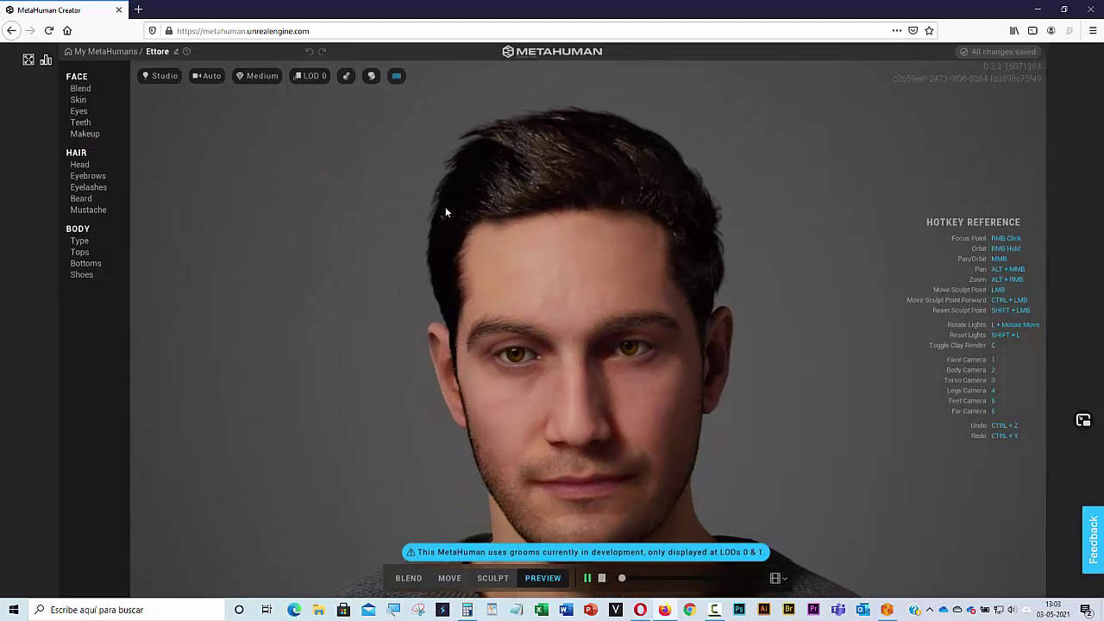
# Rename the new Ettore-based character to Eduardo01
pyautogui.doubleClick(158, 51)
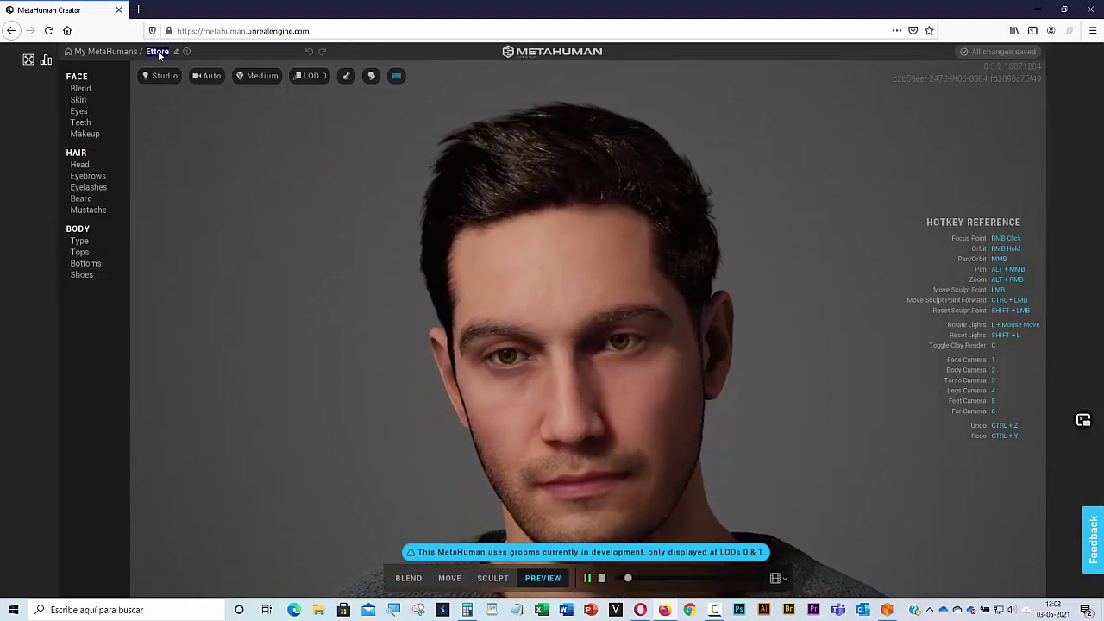
pyautogui.write('Dei')
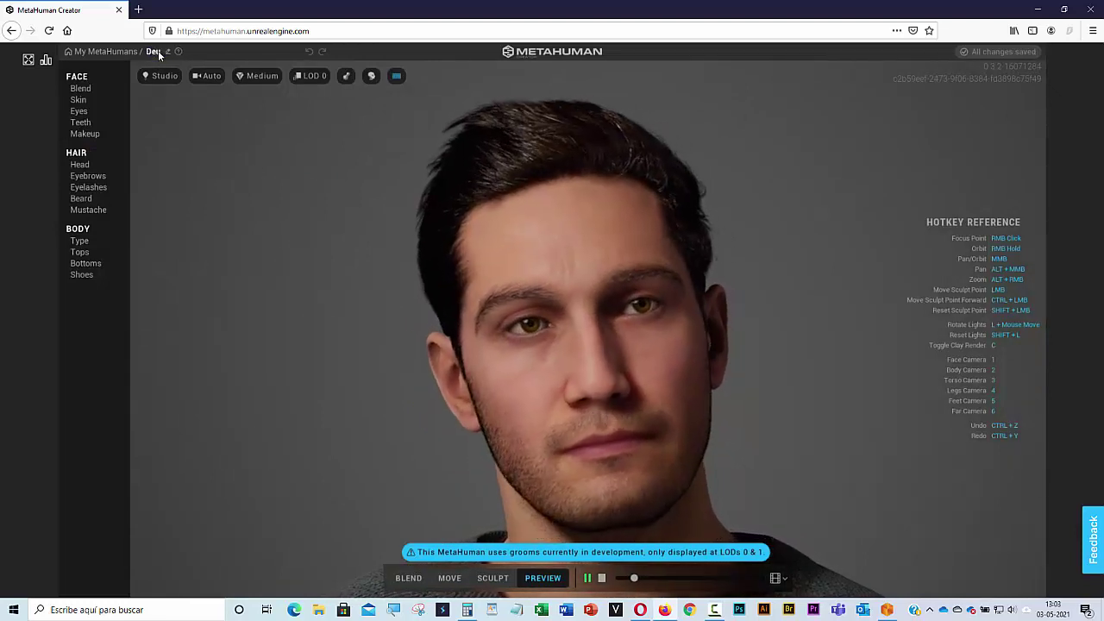
pyautogui.press('BackSpace')
pyautogui.press('BackSpace')
pyautogui.press('BackSpace')
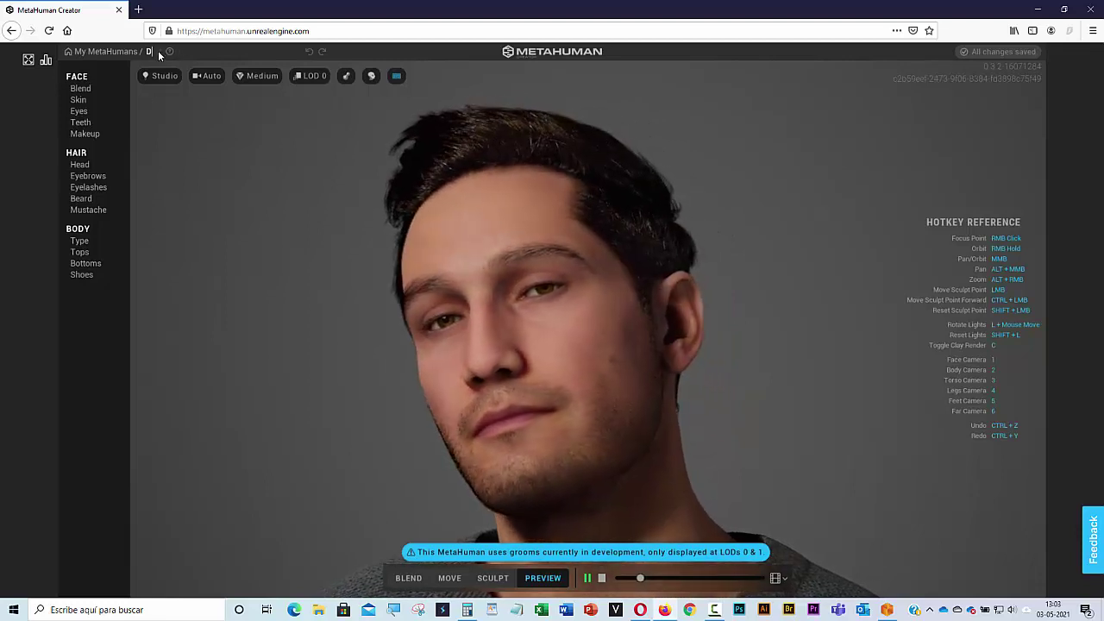
pyautogui.write('Edi')
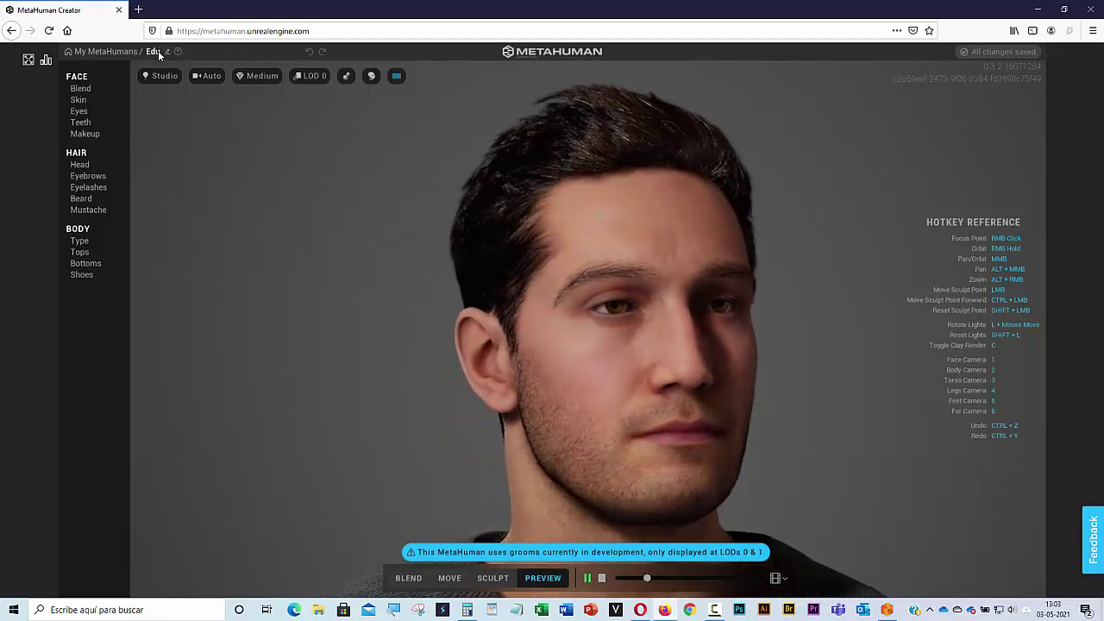
pyautogui.write('ardo')
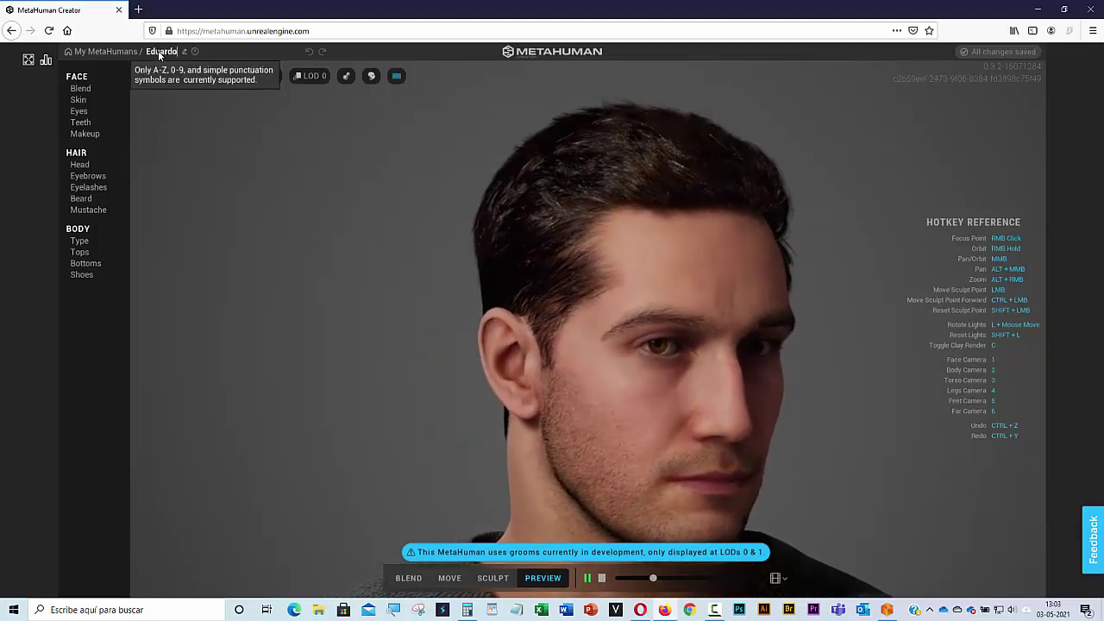
pyautogui.write('01')
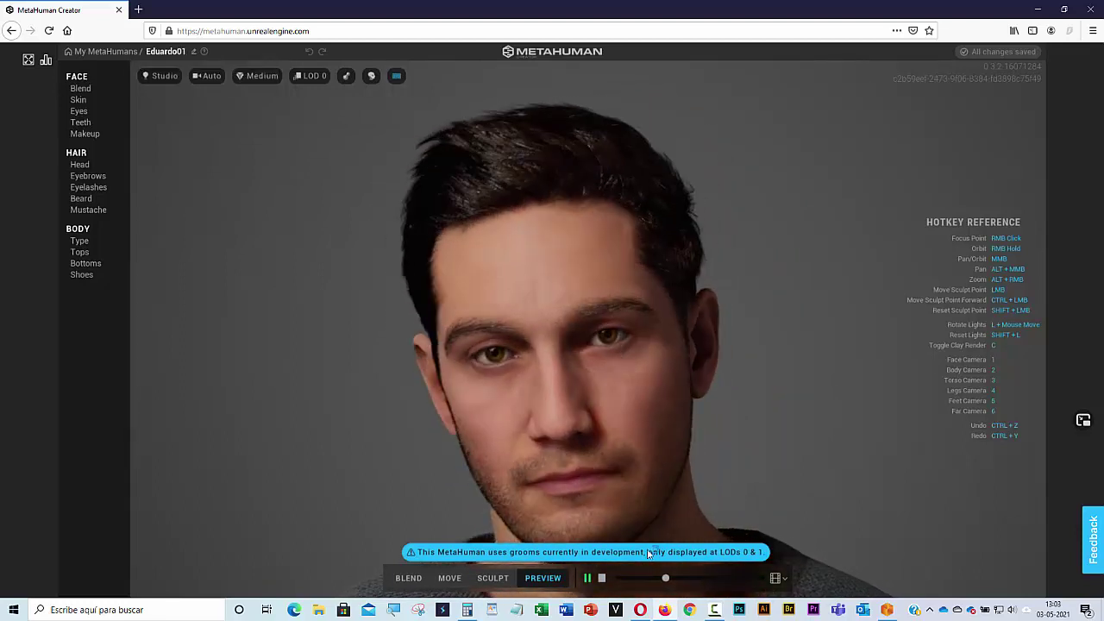
# Stop and reset the preview animation, then check the full-body and face views
pyautogui.click(777, 578)
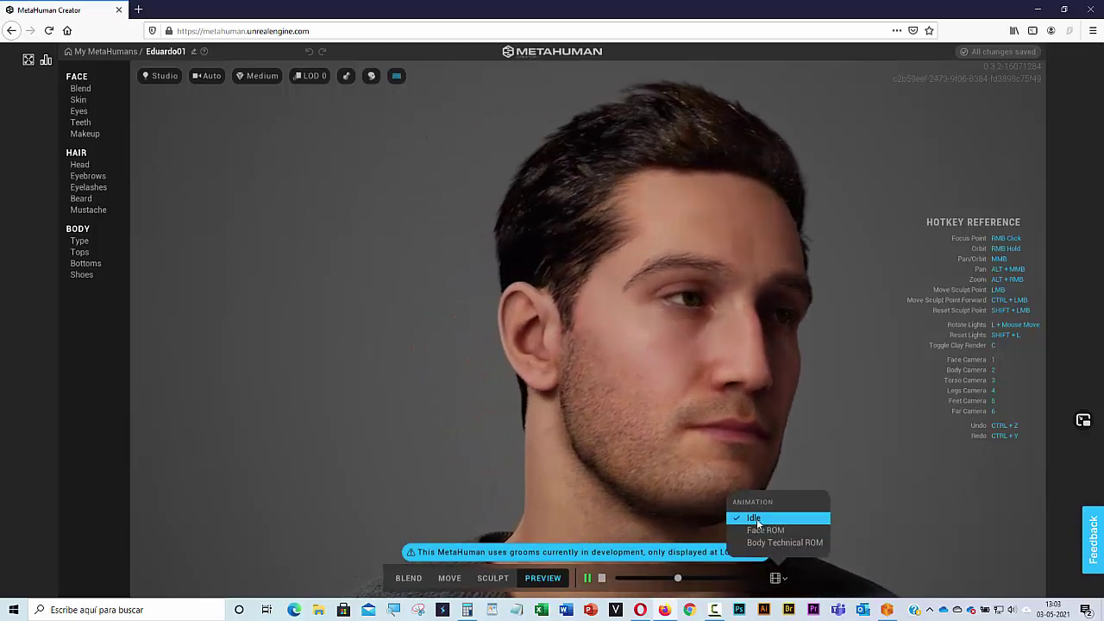
pyautogui.click(601, 578)
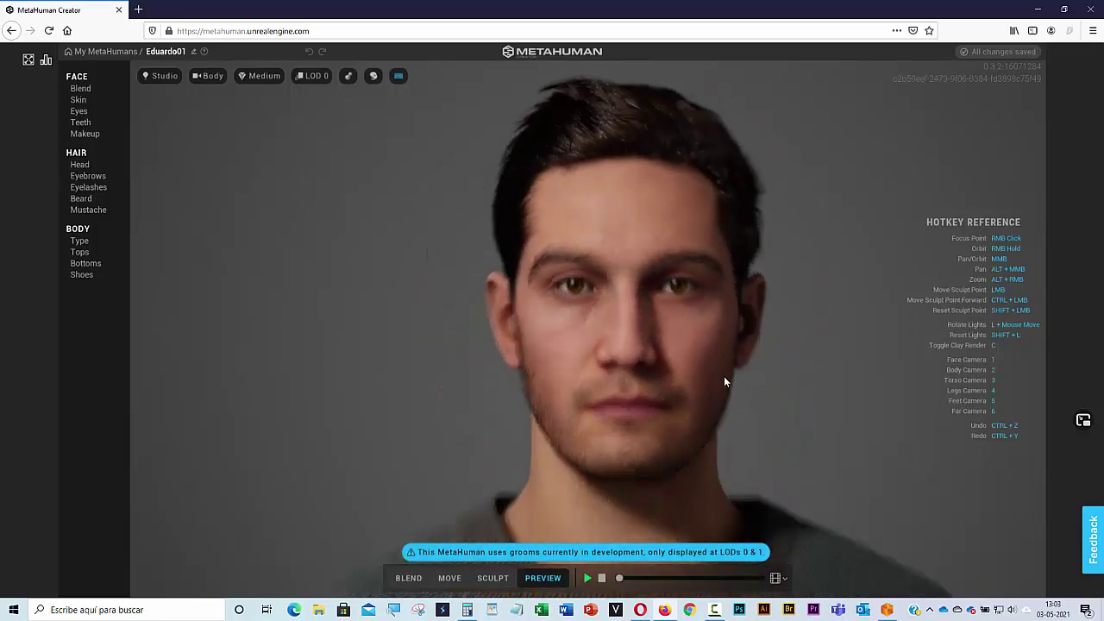
pyautogui.press('2')
pyautogui.press('1')
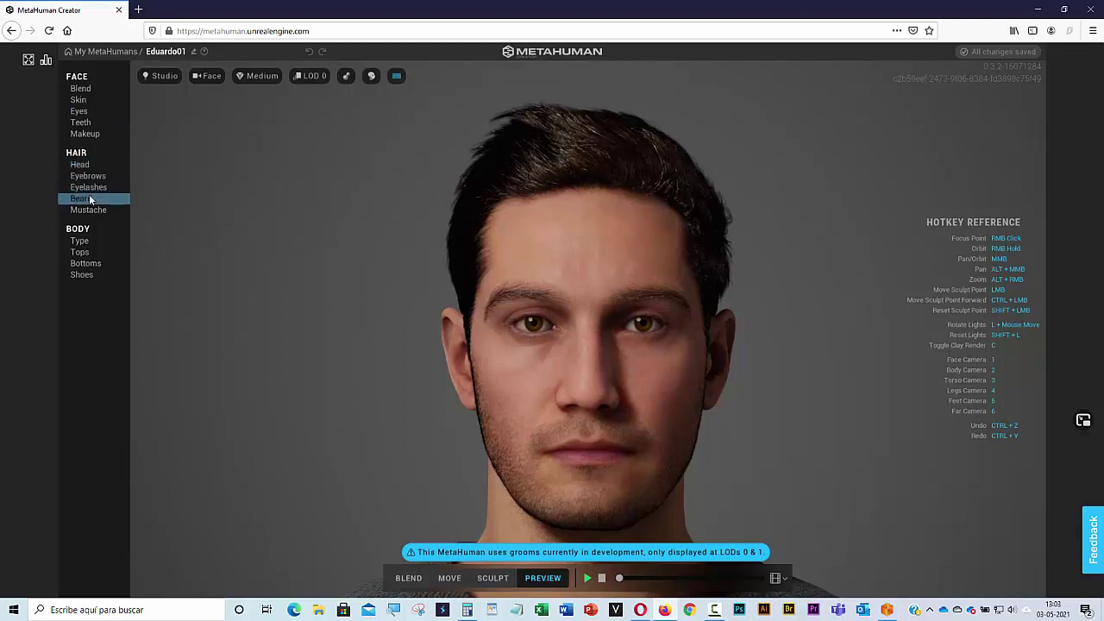
# Try the Medium Curly Beard, then give Eduardo01 the Long Scraggly Goatee
pyautogui.click(89, 196)
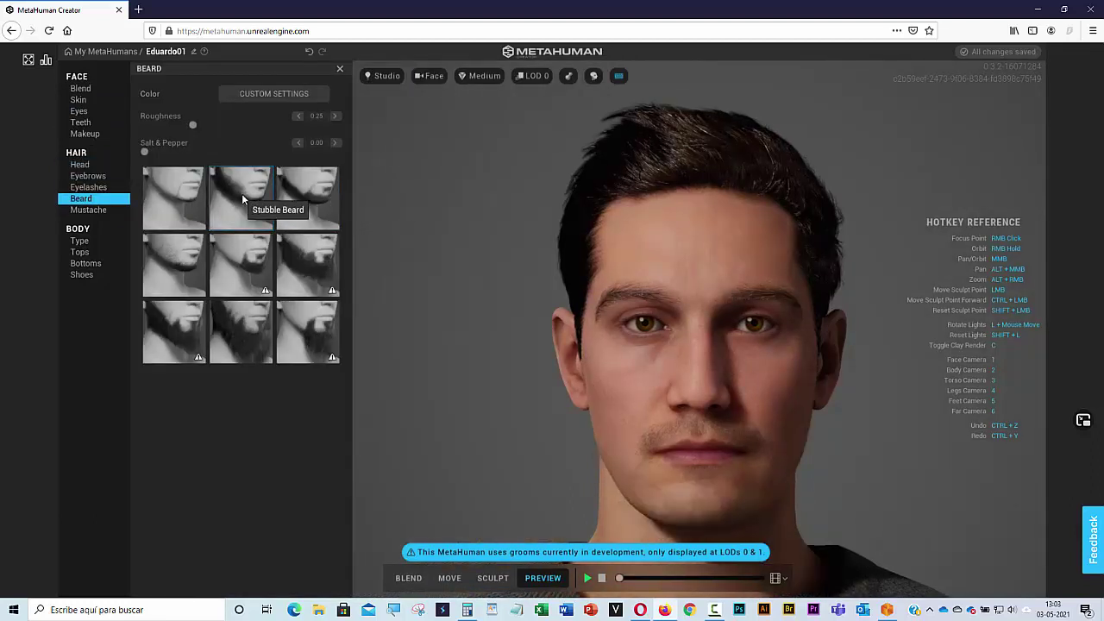
pyautogui.click(299, 259)
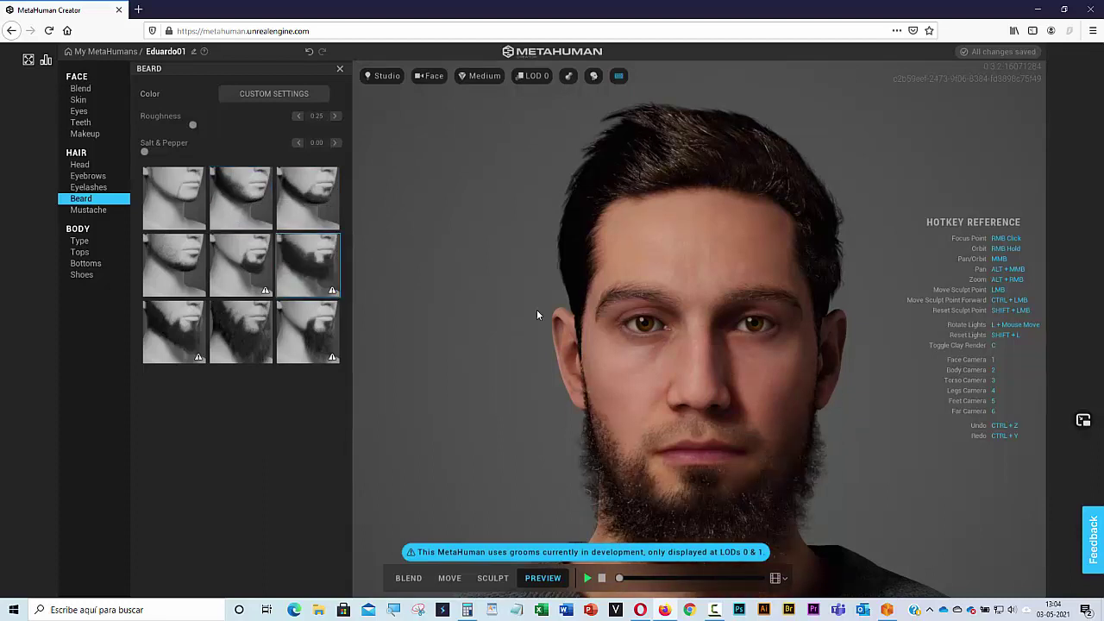
pyautogui.moveTo(536, 309); pyautogui.dragTo(740, 318, button='right')
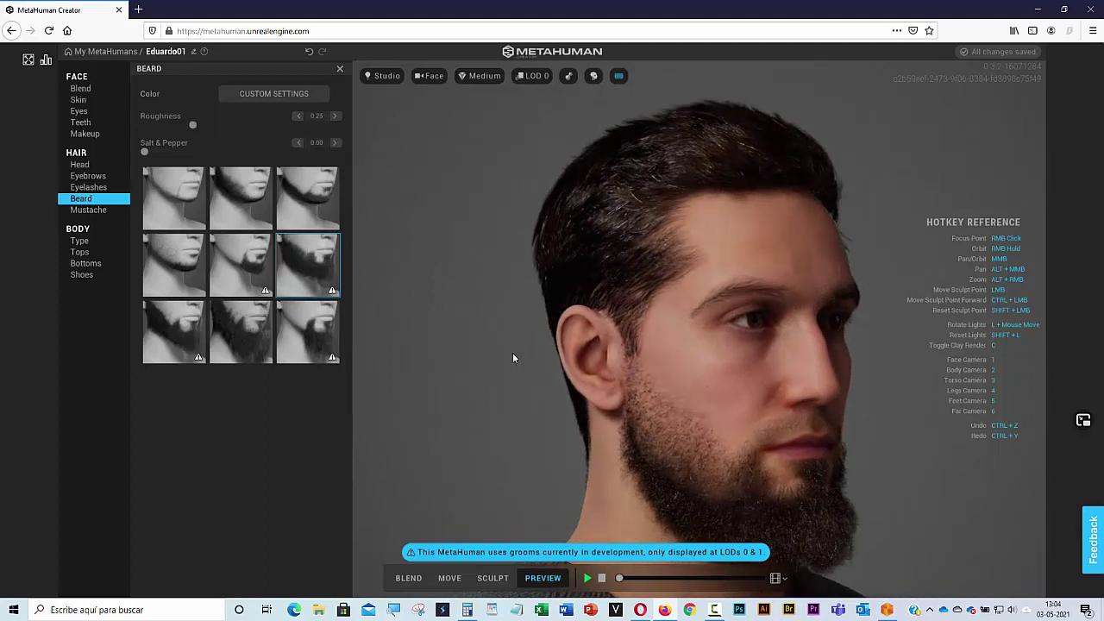
pyautogui.click(313, 328)
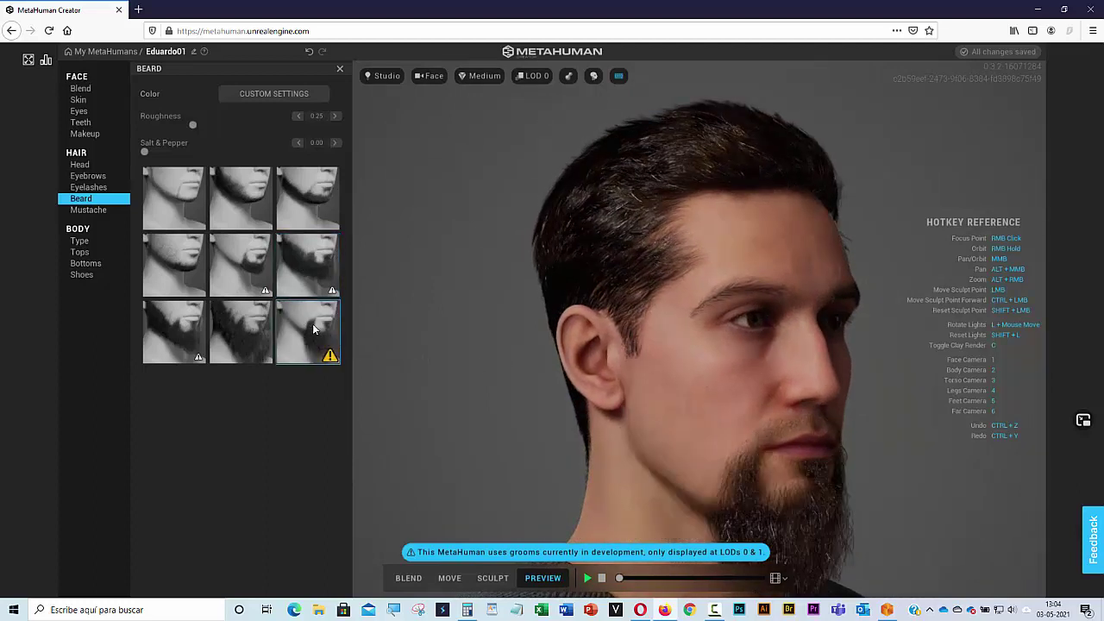
pyautogui.moveTo(778, 388)
pyautogui.mouseDown(button='right')
pyautogui.moveTo(649, 360)
pyautogui.moveTo(591, 361)
pyautogui.moveTo(544, 379)
pyautogui.mouseUp(button='right')
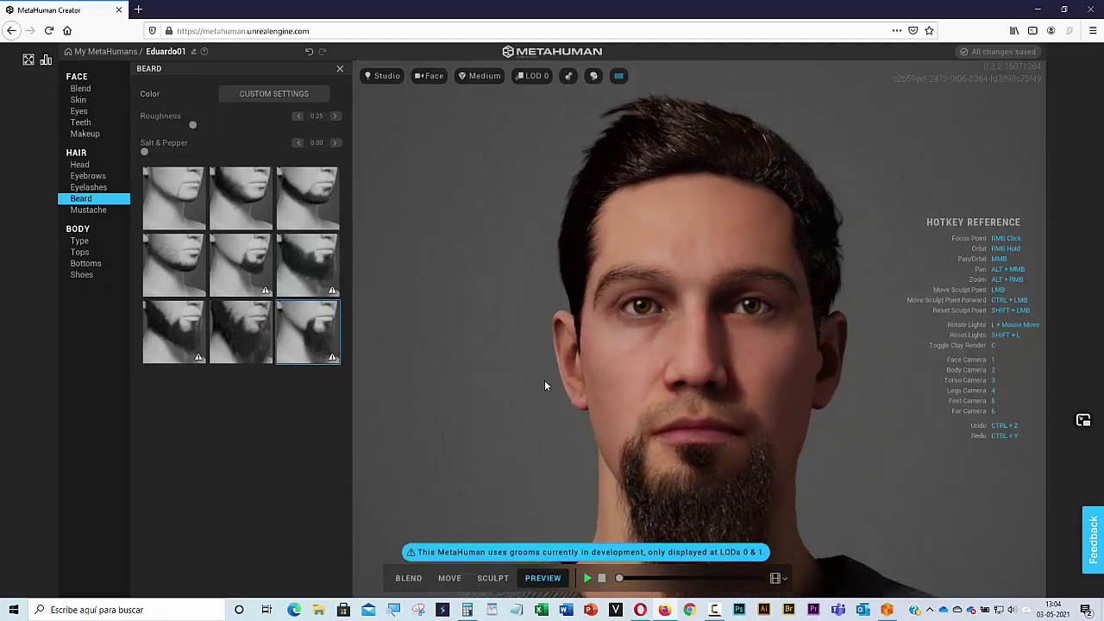
pyautogui.click(90, 210)
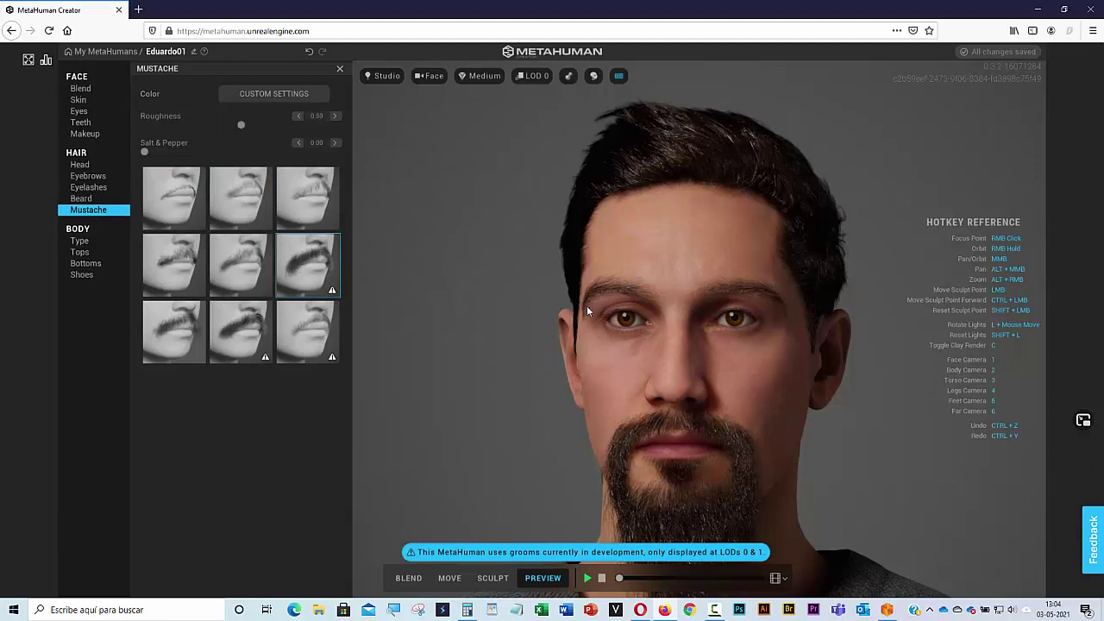
pyautogui.moveTo(587, 306)
pyautogui.mouseDown(button='right')
pyautogui.moveTo(651, 280)
pyautogui.moveTo(656, 334)
pyautogui.mouseUp(button='right')
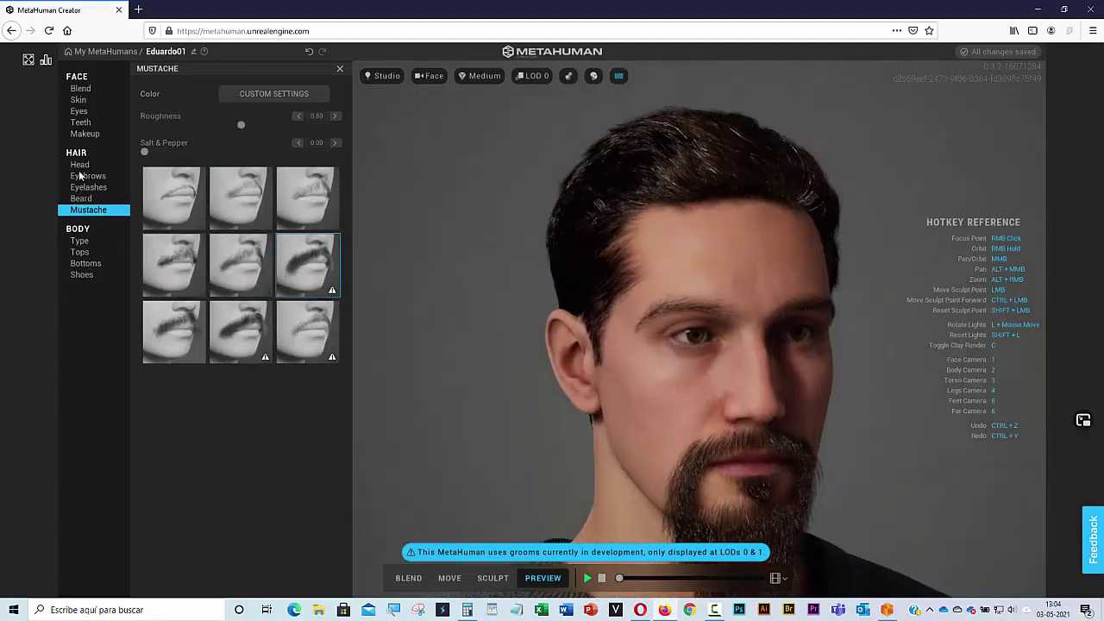
# Set Eduardo01's skin Texture to 0.5771 and check it from both sides
pyautogui.click(81, 101)
pyautogui.moveTo(205, 159); pyautogui.dragTo(253, 160)
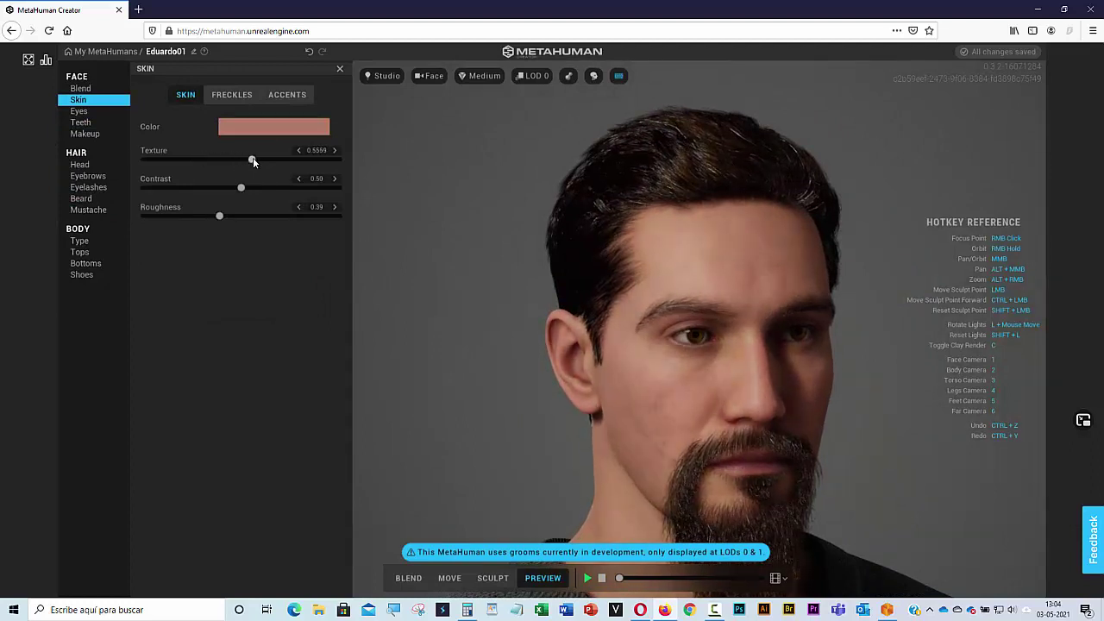
pyautogui.click(263, 161)
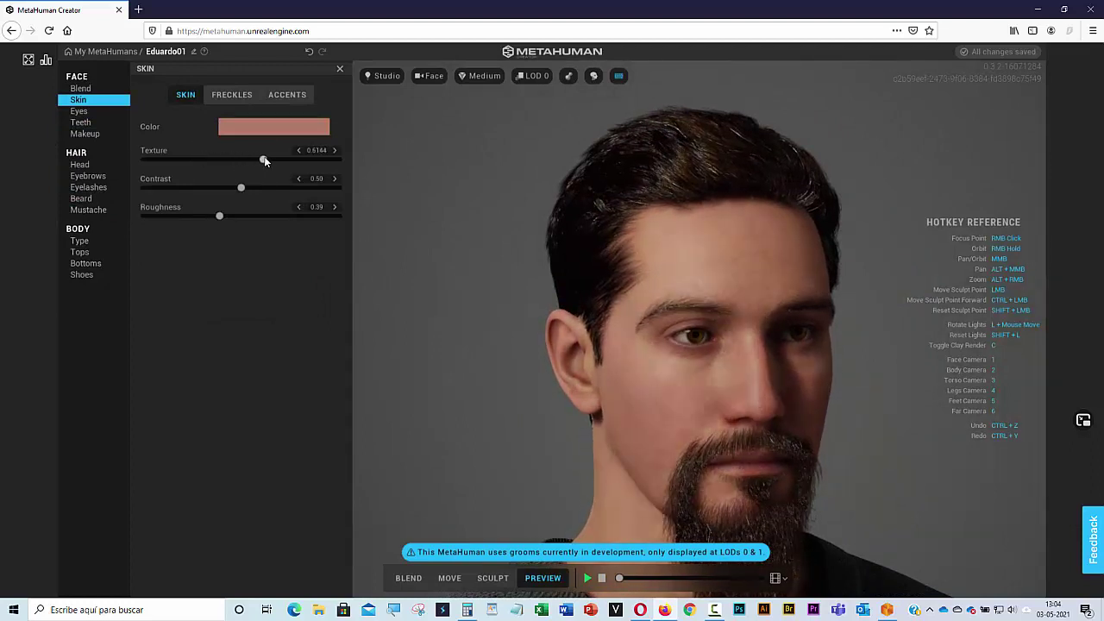
pyautogui.moveTo(260, 161); pyautogui.dragTo(256, 162)
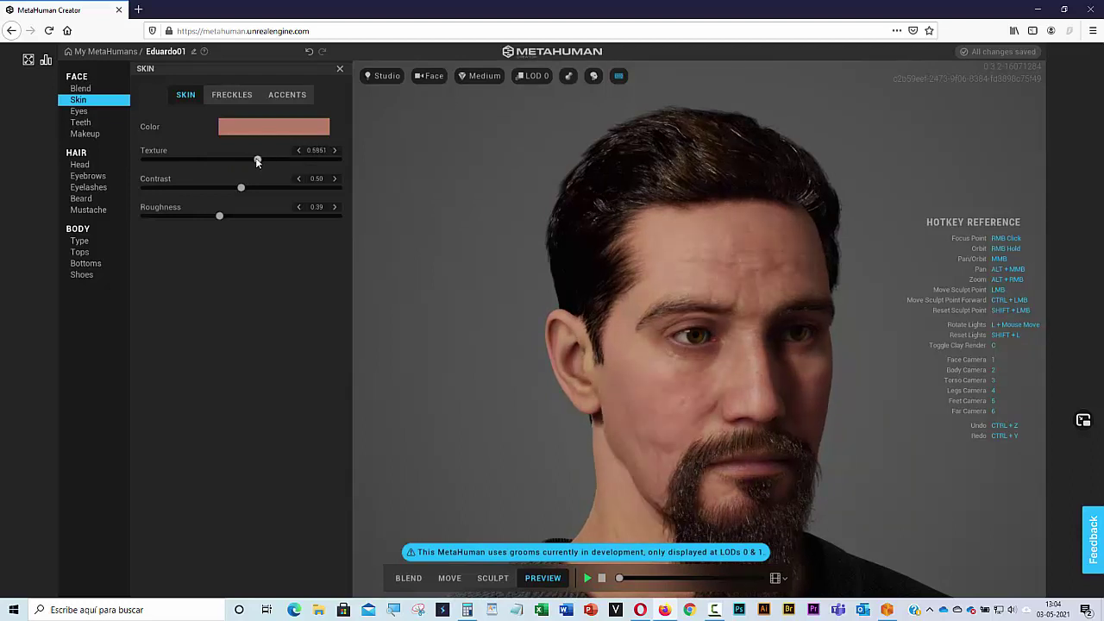
pyautogui.moveTo(778, 336)
pyautogui.mouseDown(button='right')
pyautogui.moveTo(701, 269)
pyautogui.moveTo(430, 338)
pyautogui.mouseUp(button='right')
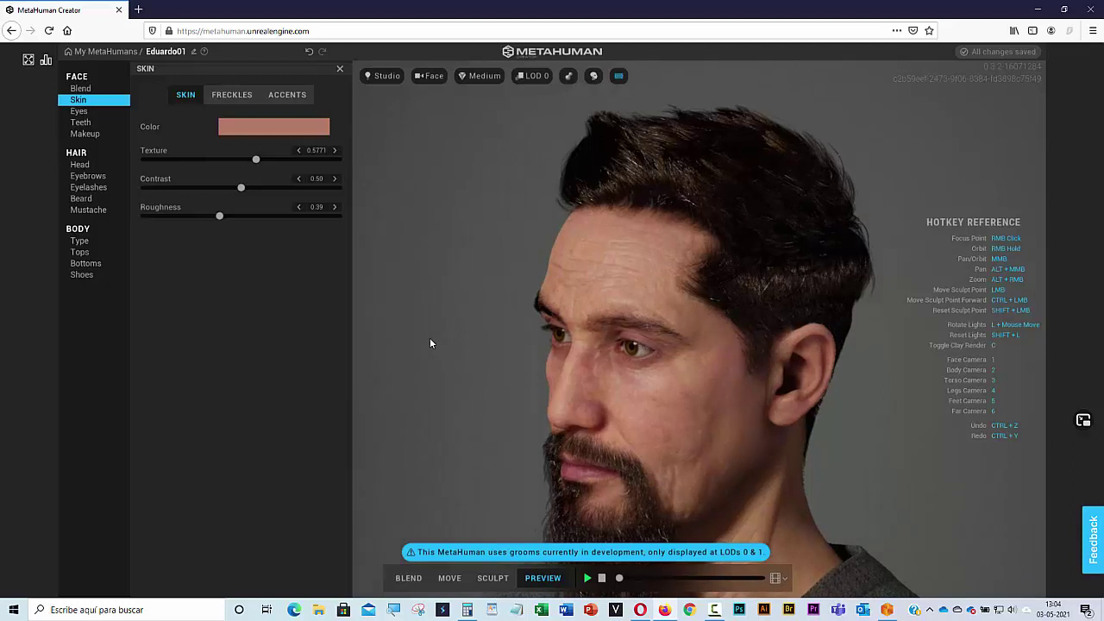
pyautogui.moveTo(637, 349)
pyautogui.mouseDown(button='right')
pyautogui.moveTo(651, 366)
pyautogui.moveTo(690, 363)
pyautogui.mouseUp(button='right')
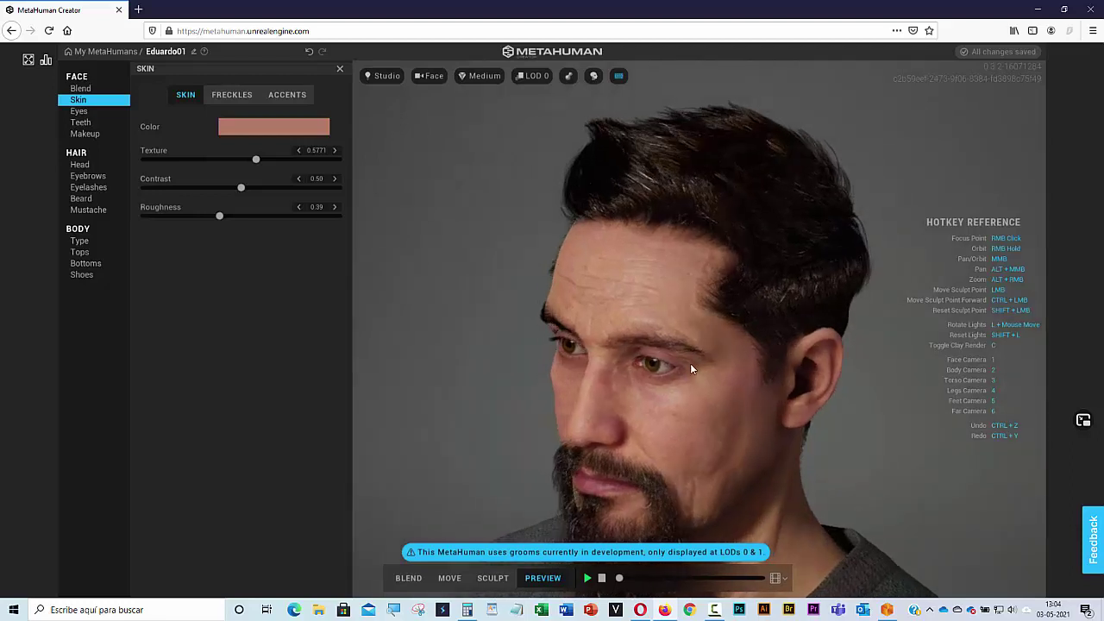
pyautogui.click(80, 165)
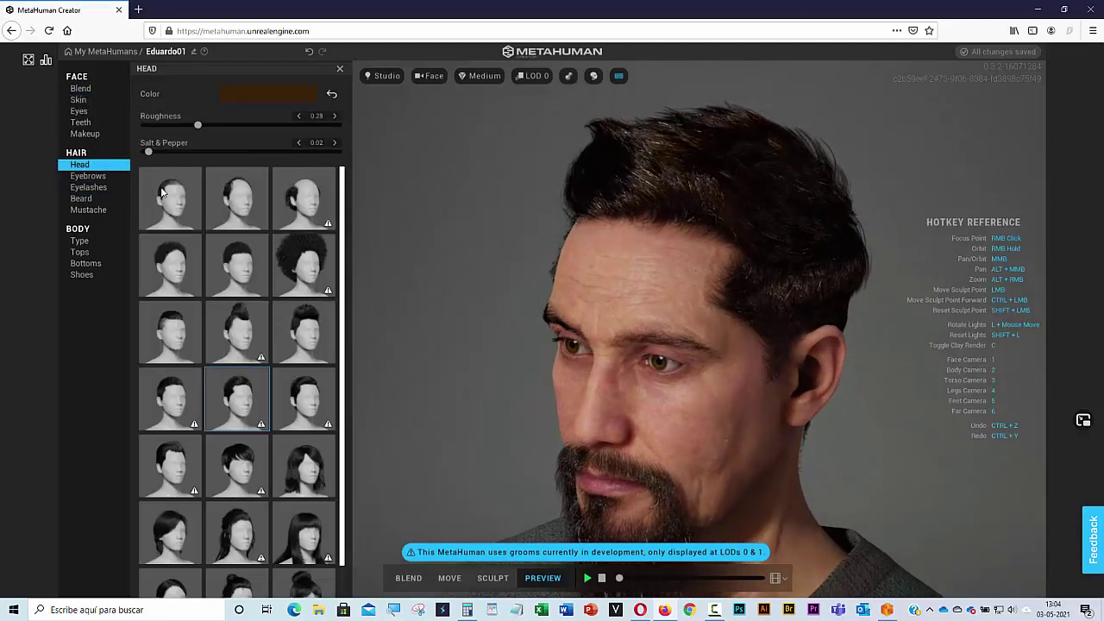
# Apply the Long Afro hairstyle and review it in the face and full-body views
pyautogui.click(311, 263)
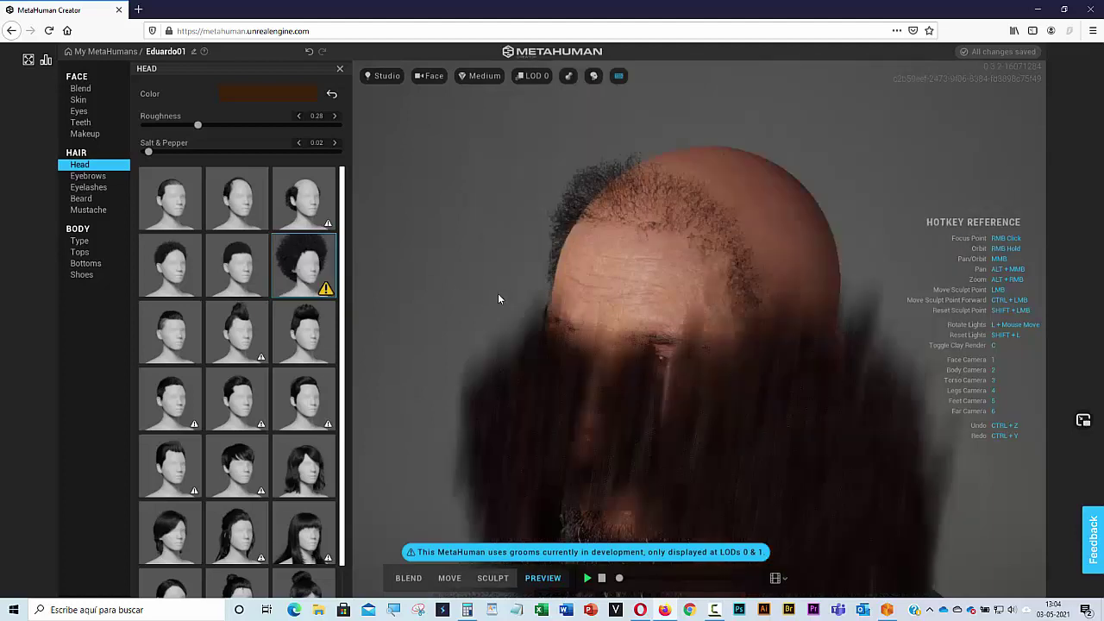
pyautogui.moveTo(597, 344)
pyautogui.mouseDown(button='right')
pyautogui.moveTo(909, 328)
pyautogui.moveTo(801, 383)
pyautogui.moveTo(570, 385)
pyautogui.mouseUp(button='right')
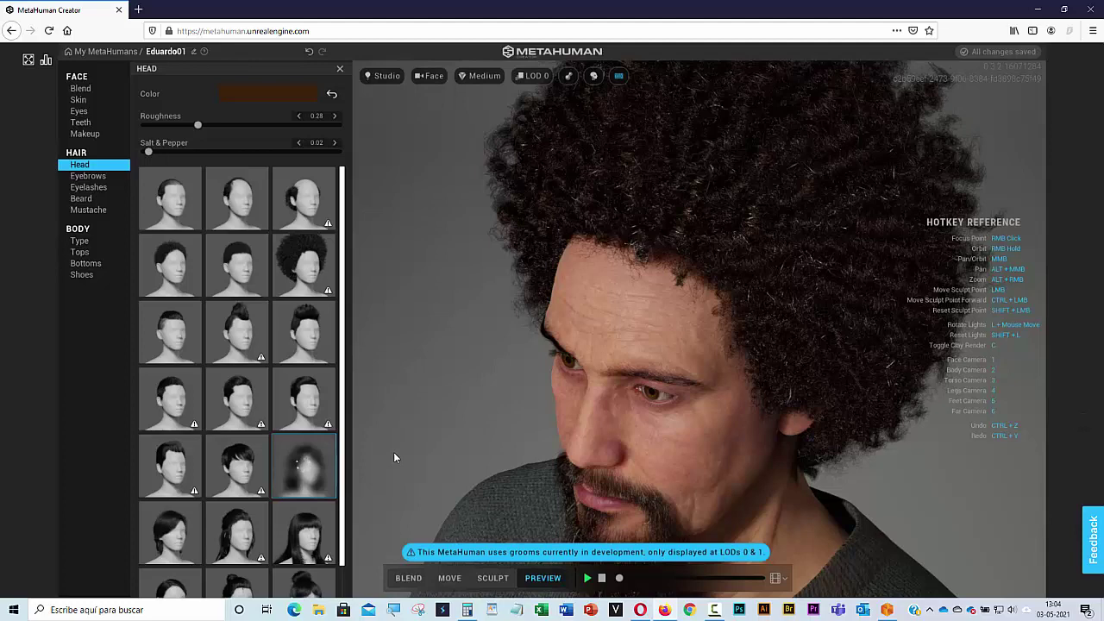
pyautogui.press('1')
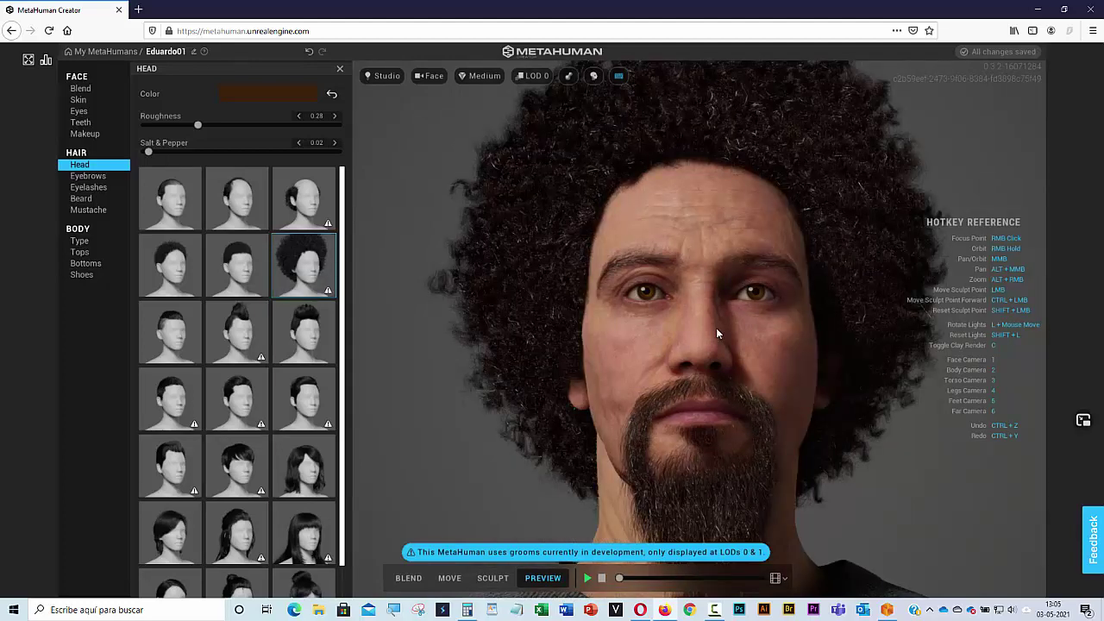
pyautogui.moveTo(716, 332); pyautogui.dragTo(626, 390, button='right')
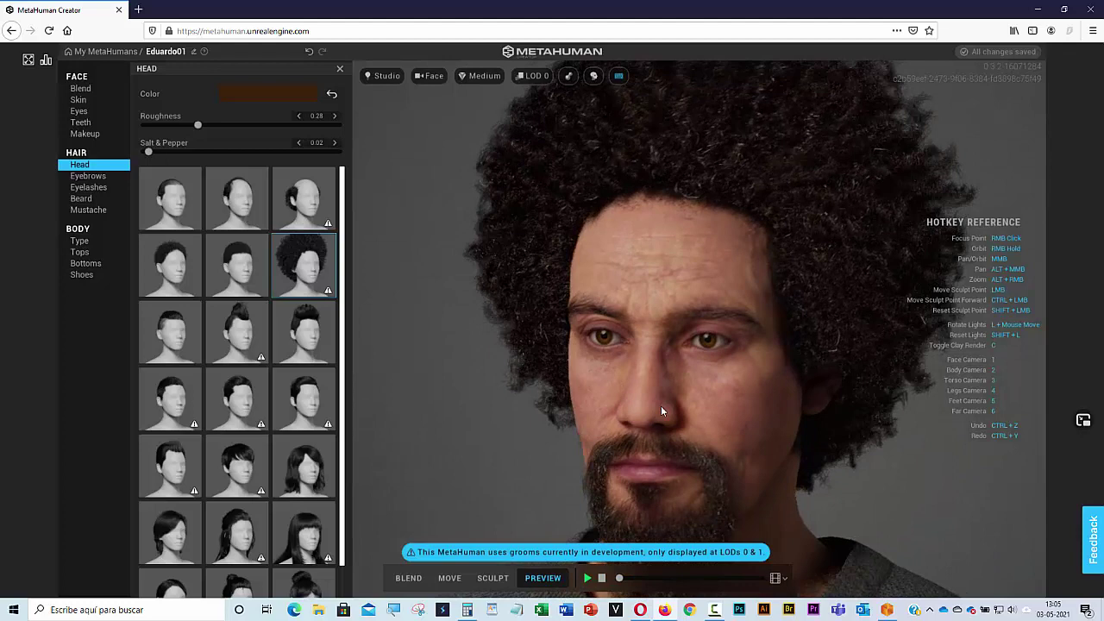
pyautogui.press('2')
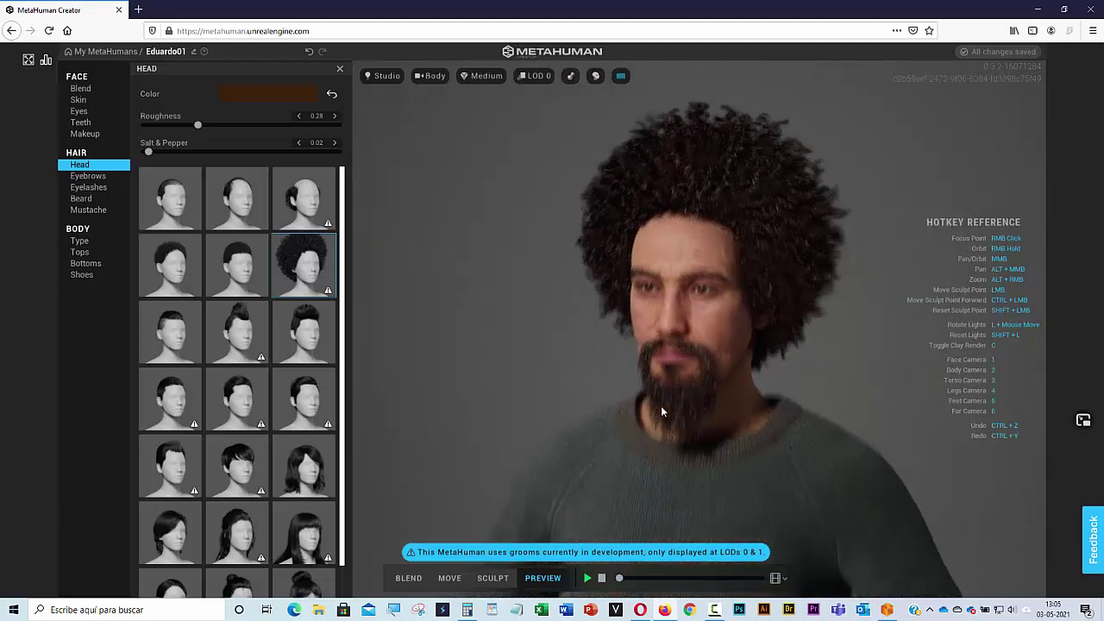
pyautogui.press('2')
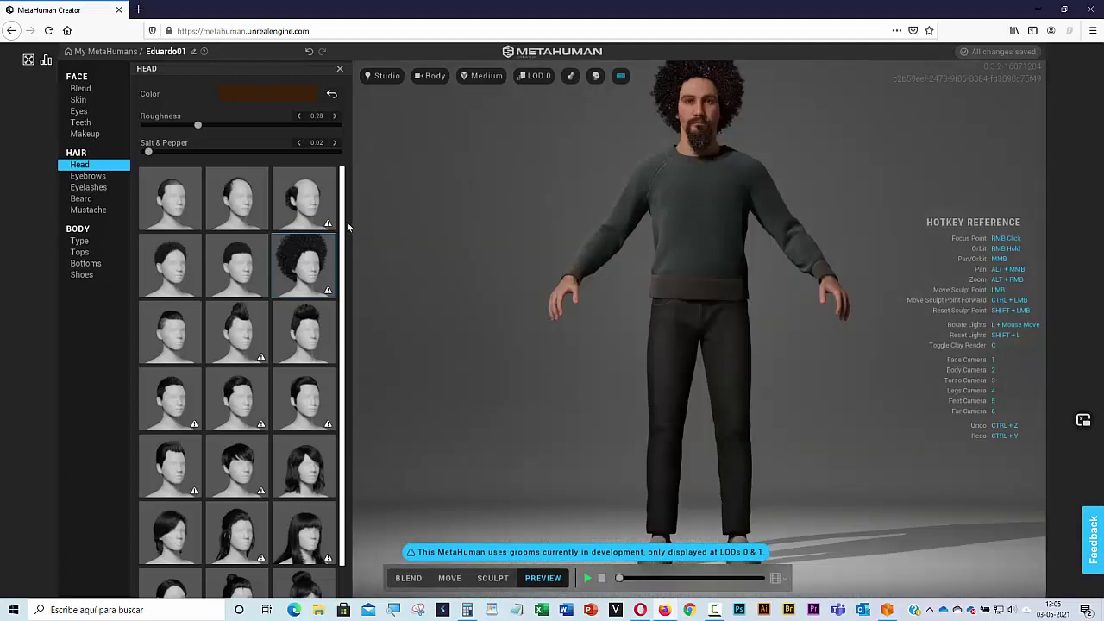
# Switch Eduardo01 to the bottom-right AVERAGE body type tile
pyautogui.click(86, 244)
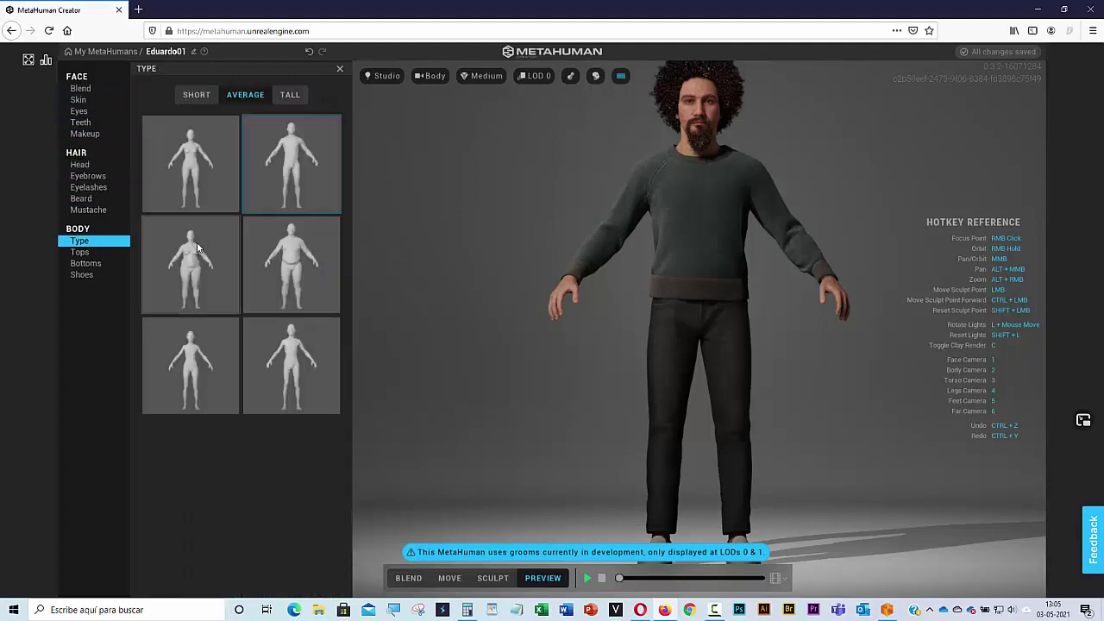
pyautogui.click(302, 353)
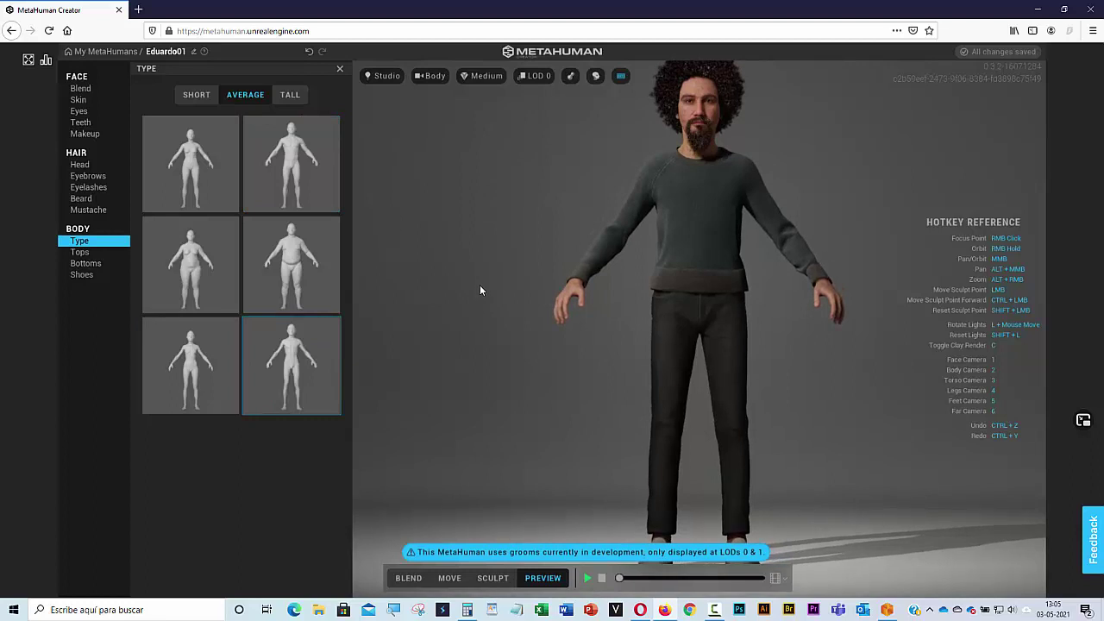
pyautogui.click(86, 112)
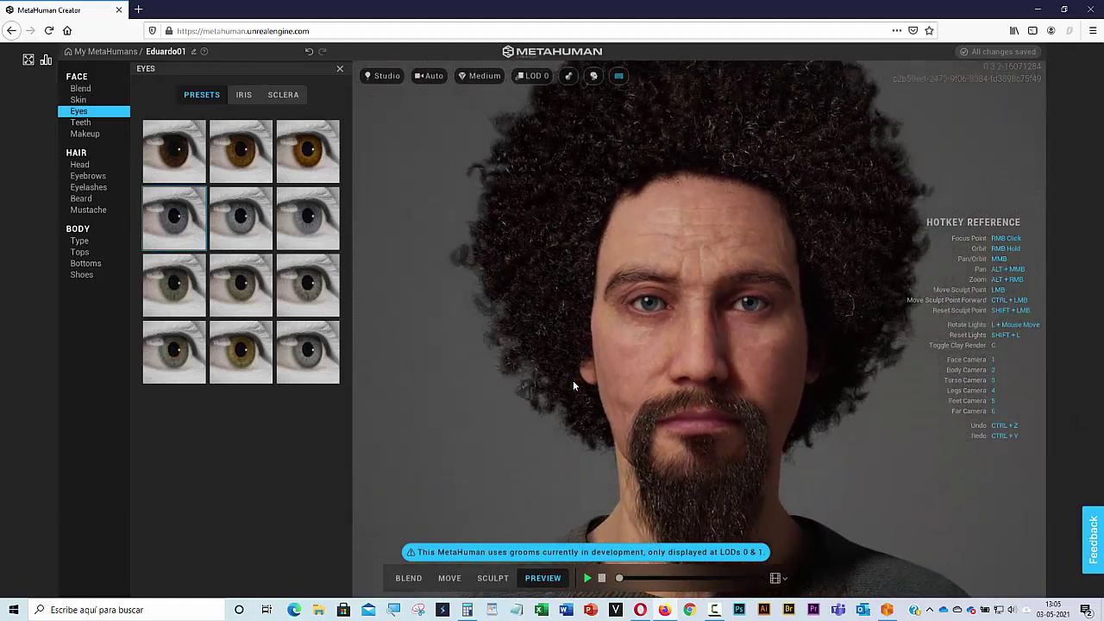
# Darken Eduardo01's skin colour to a warmer brown at about U 0.72, V 0.25
pyautogui.click(78, 99)
pyautogui.click(254, 130)
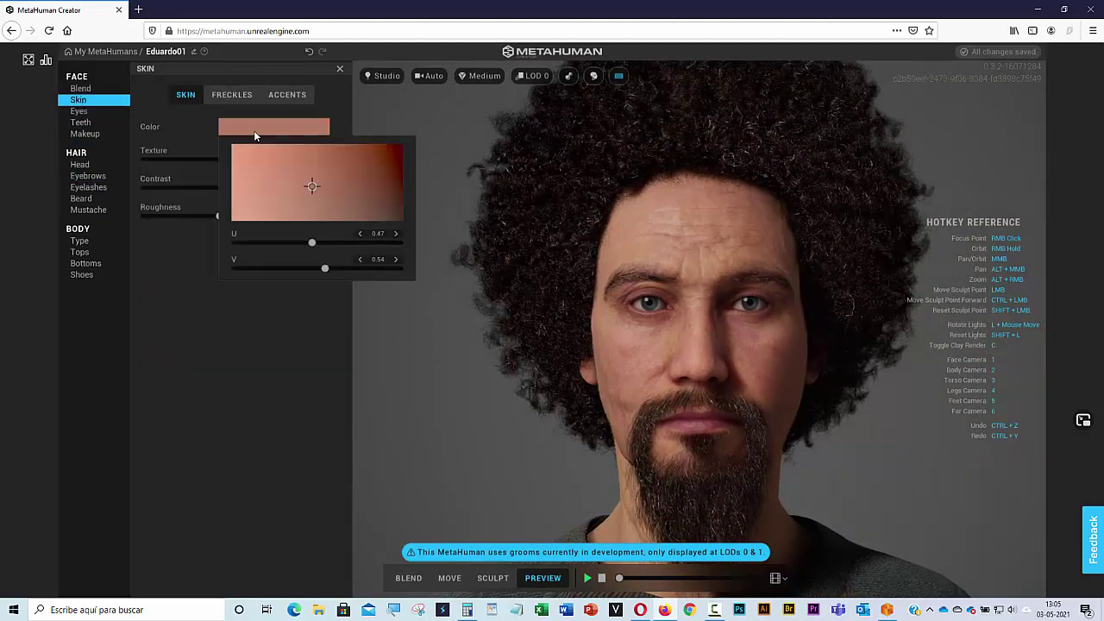
pyautogui.moveTo(345, 188); pyautogui.dragTo(355, 163)
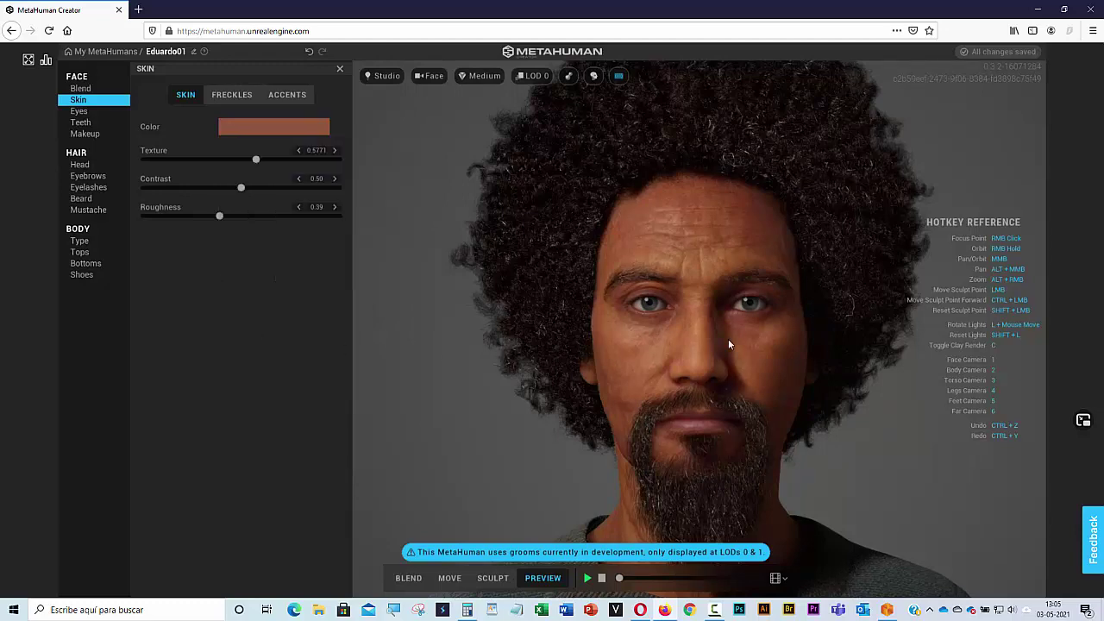
pyautogui.press('3')
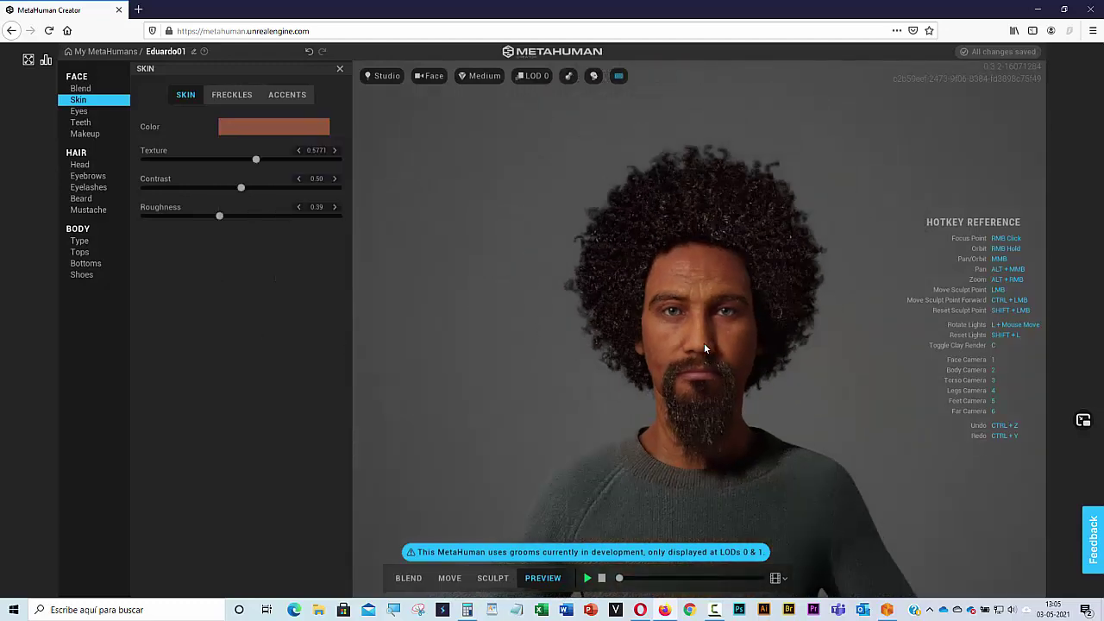
# Dress Eduardo01 in the dark hoodie from the Tops options
pyautogui.click(84, 253)
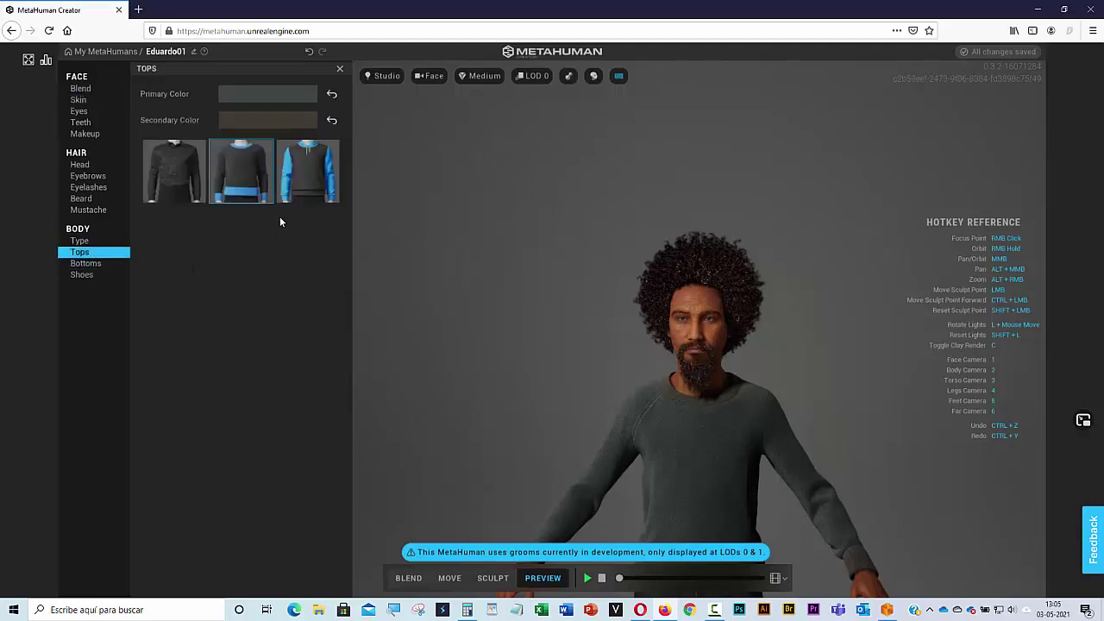
pyautogui.click(309, 180)
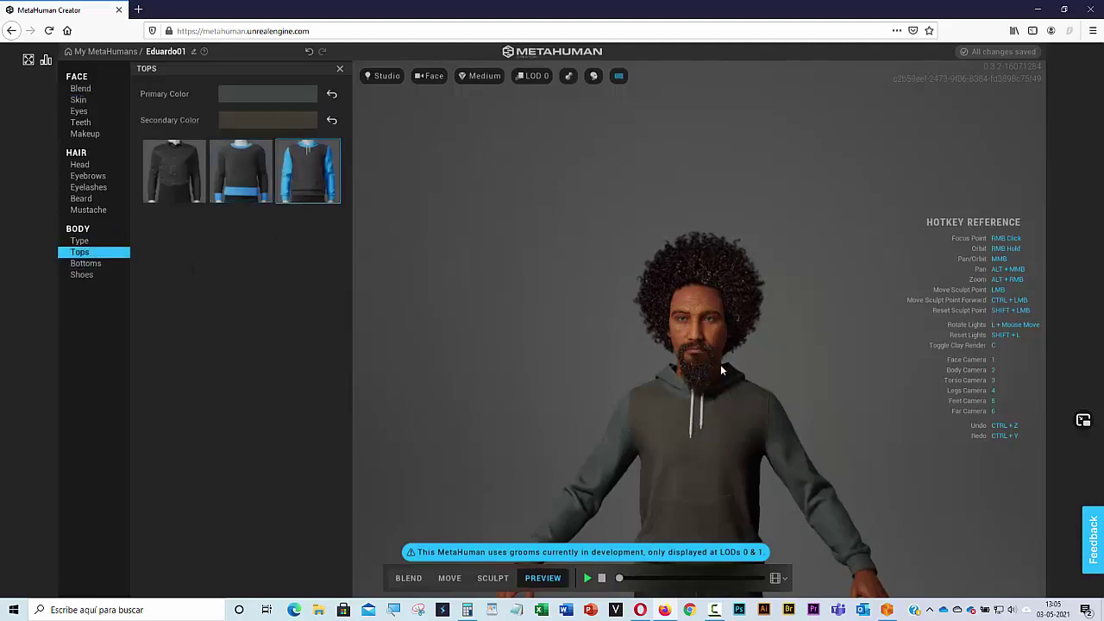
pyautogui.moveTo(677, 422); pyautogui.dragTo(671, 153, button='middle')
pyautogui.moveTo(752, 395); pyautogui.dragTo(723, 219, button='middle')
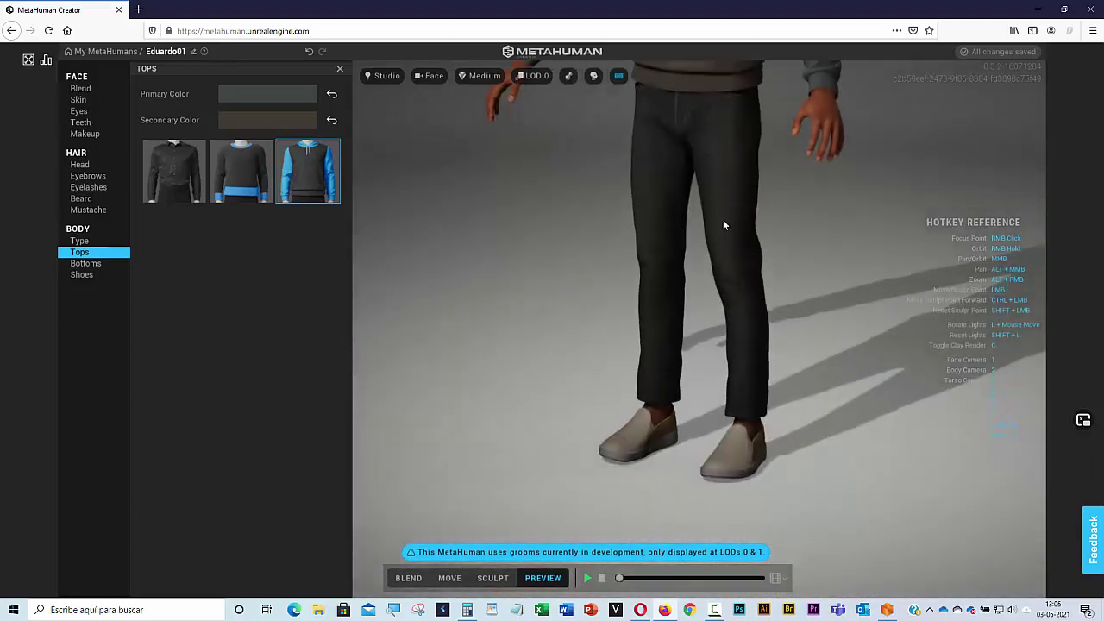
# Put him in the brown lace-up boots and frame the whole character with the Idle preview
pyautogui.click(80, 274)
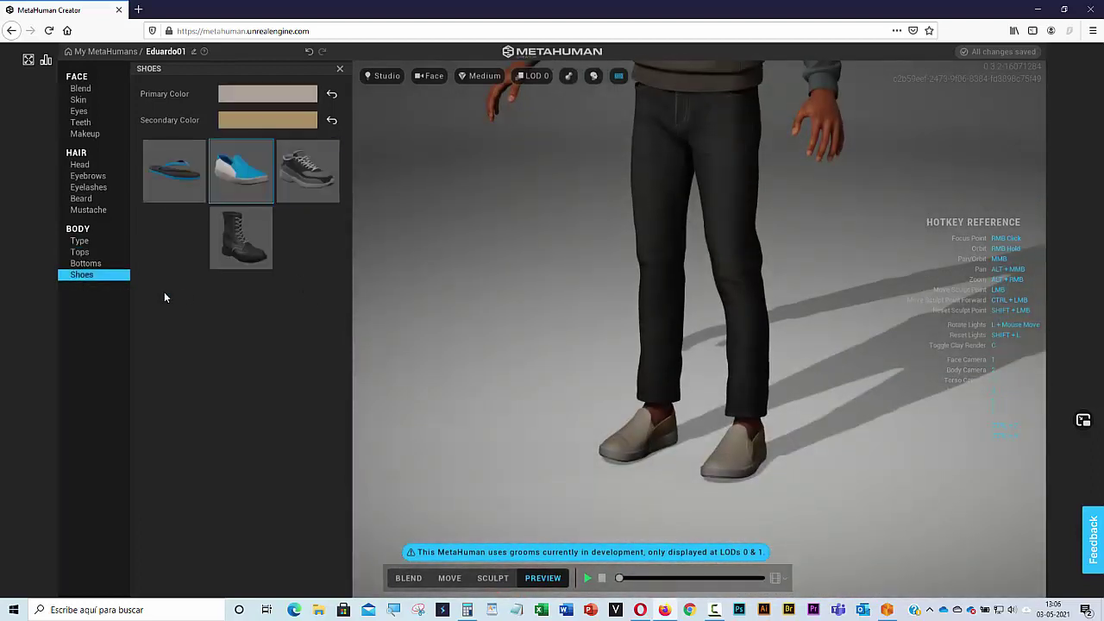
pyautogui.click(242, 246)
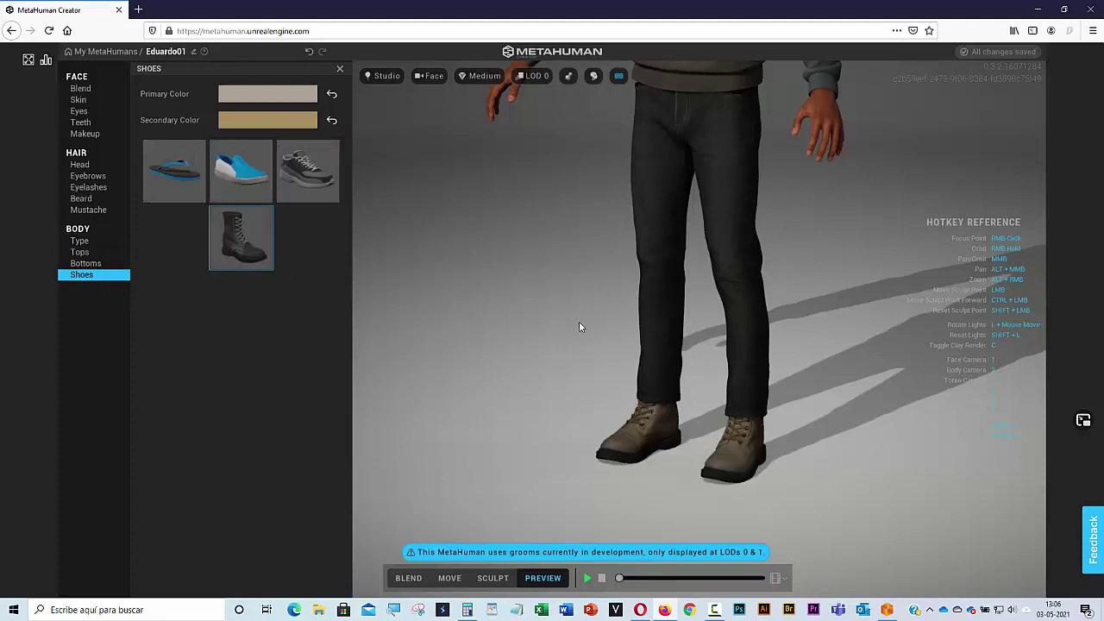
pyautogui.moveTo(681, 248); pyautogui.dragTo(653, 420, button='middle')
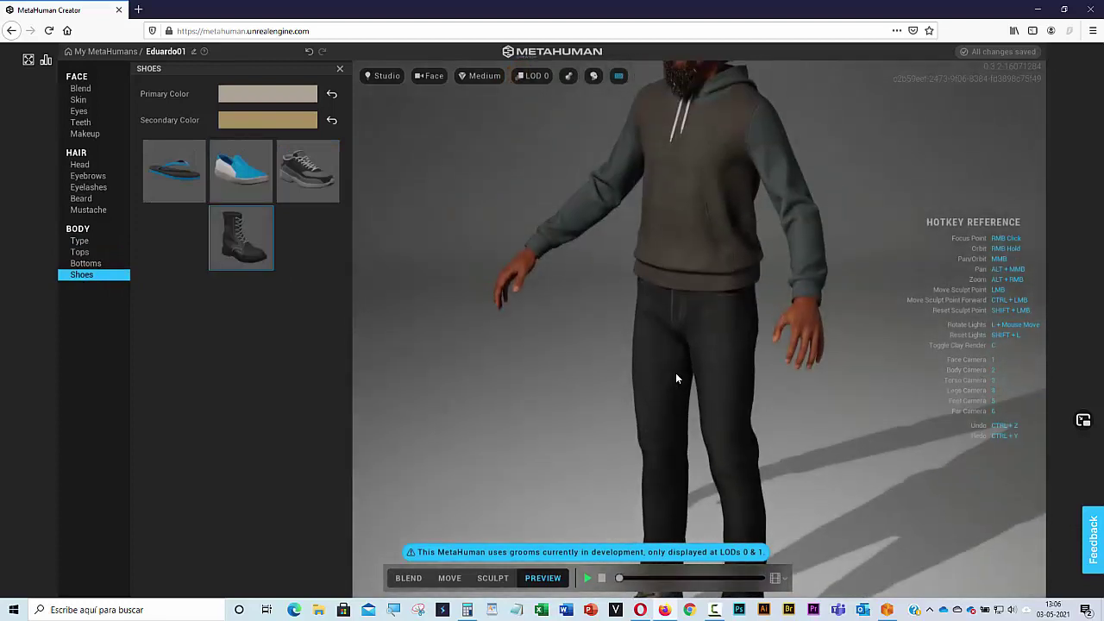
pyautogui.scroll(3, 677, 373)
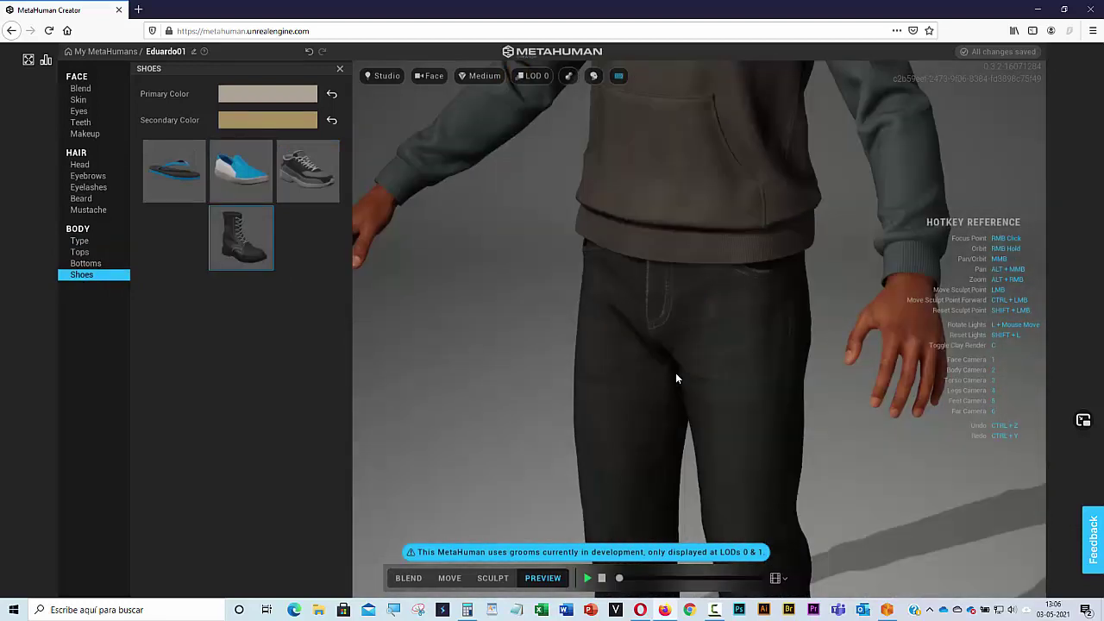
pyautogui.press('2')
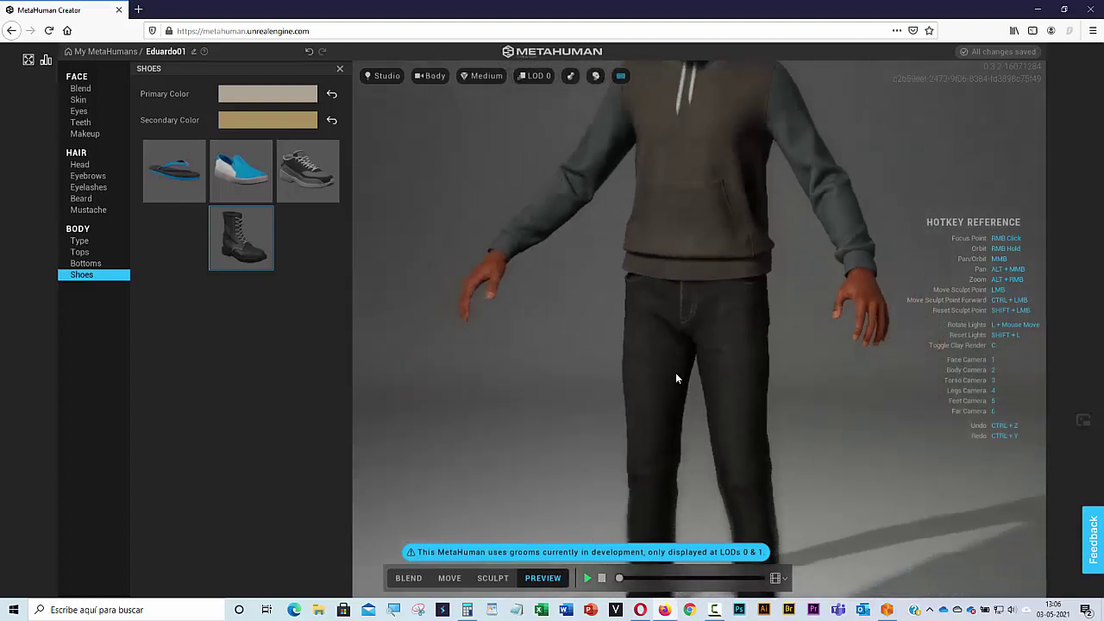
pyautogui.click(779, 581)
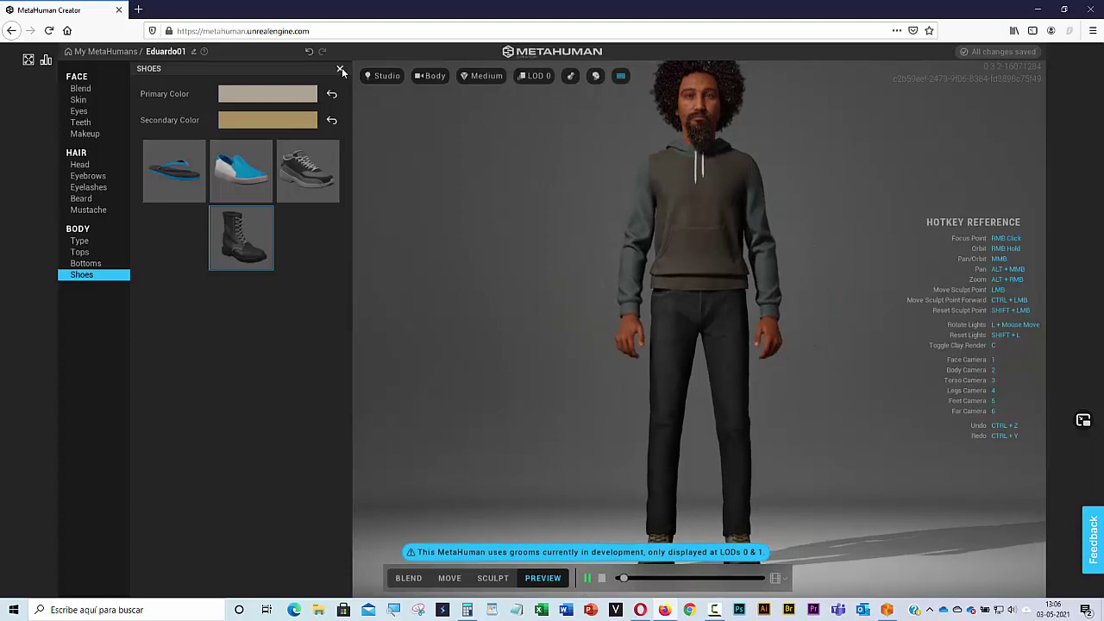
# Play Eduardo01's body range-of-motion preview through its bends, squats and arm raises, then stop it
pyautogui.click(339, 68)
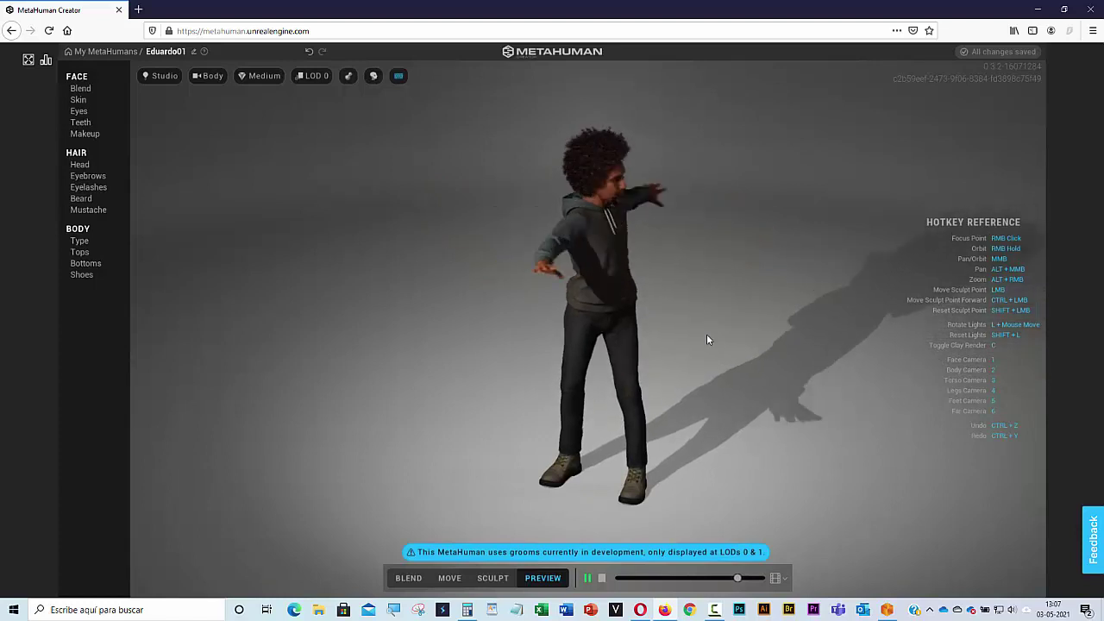
pyautogui.click(601, 579)
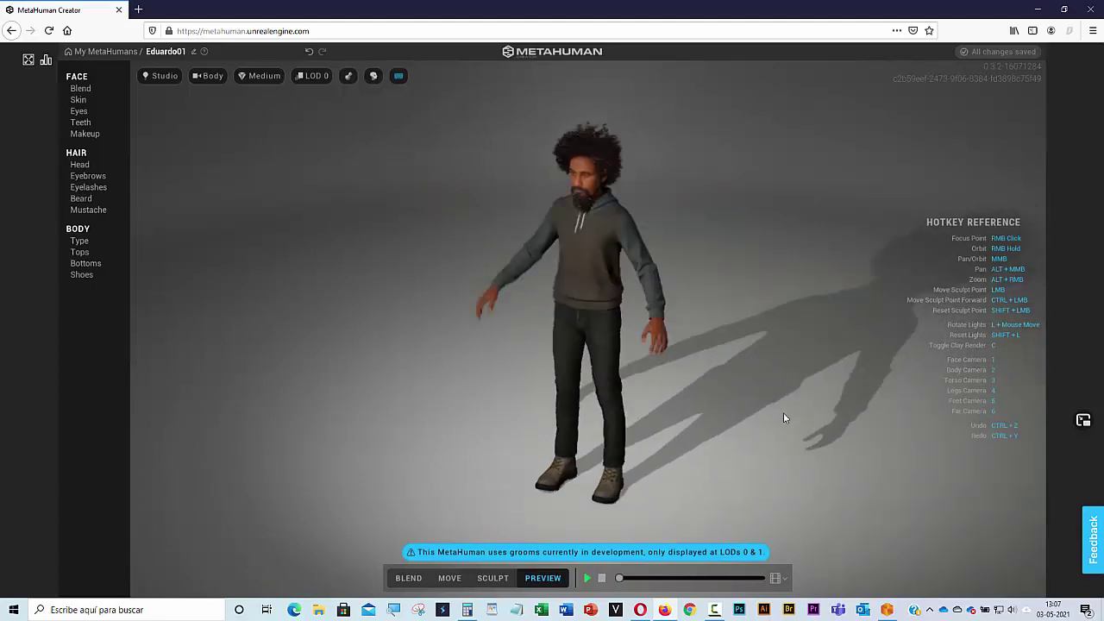